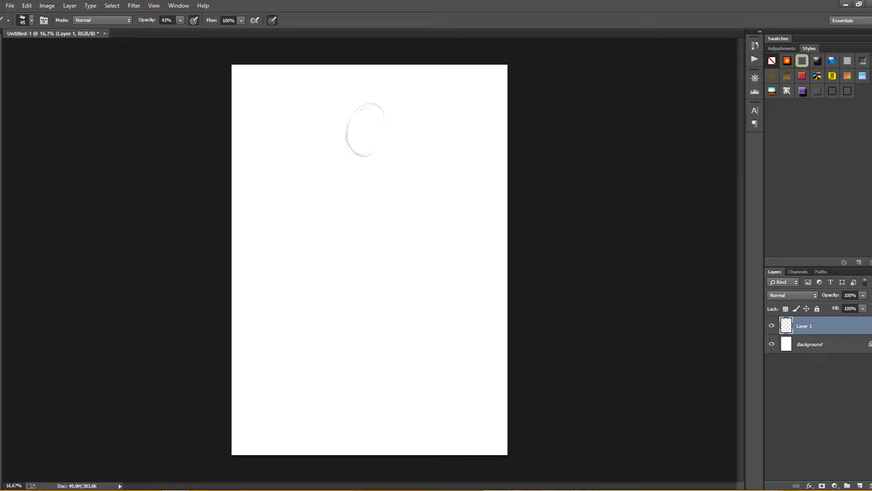
Sketch the figure's centre line, torso sides, chest curves and lower abdomen below the head oval, plus a first hip line
{"action": "mouse_move", "coordinate": [377, 106]}
{"action": "left_mouse_down"}
{"action": "mouse_move", "coordinate": [358, 155]}
{"action": "mouse_move", "coordinate": [354, 322]}
{"action": "left_mouse_up"}
{"action": "left_click_drag", "start_coordinate": [329, 166], "coordinate": [322, 241]}
{"action": "mouse_move", "coordinate": [392, 166]}
{"action": "left_mouse_down"}
{"action": "mouse_move", "coordinate": [370, 239]}
{"action": "mouse_move", "coordinate": [378, 231]}
{"action": "left_mouse_up"}
{"action": "left_click_drag", "start_coordinate": [398, 169], "coordinate": [376, 236]}
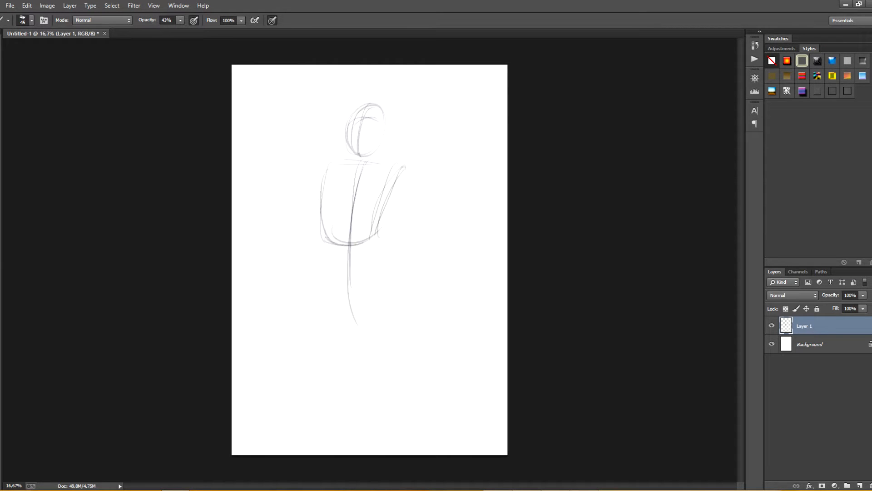
{"action": "left_click_drag", "start_coordinate": [363, 159], "coordinate": [349, 246]}
{"action": "mouse_move", "coordinate": [324, 172]}
{"action": "left_mouse_down"}
{"action": "mouse_move", "coordinate": [340, 204]}
{"action": "mouse_move", "coordinate": [399, 168]}
{"action": "left_mouse_up"}
{"action": "left_click_drag", "start_coordinate": [361, 199], "coordinate": [379, 196]}
{"action": "left_click_drag", "start_coordinate": [327, 238], "coordinate": [354, 271]}
{"action": "left_click_drag", "start_coordinate": [386, 279], "coordinate": [370, 359]}
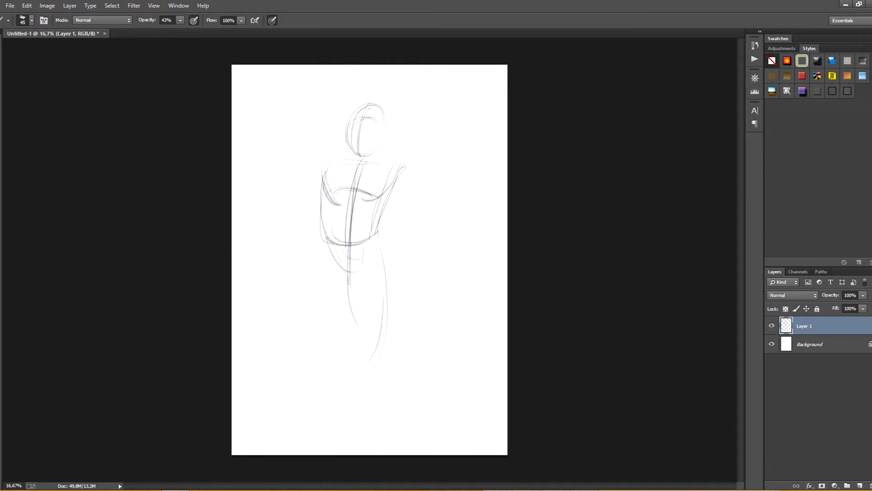
Rough in the thighs as a long tapered shape and sketch the lower legs down to the ankles
{"action": "left_click_drag", "start_coordinate": [357, 284], "coordinate": [355, 352]}
{"action": "left_click_drag", "start_coordinate": [379, 250], "coordinate": [364, 359]}
{"action": "left_click_drag", "start_coordinate": [331, 268], "coordinate": [345, 359]}
{"action": "left_click_drag", "start_coordinate": [386, 248], "coordinate": [395, 345]}
{"action": "left_click_drag", "start_coordinate": [345, 350], "coordinate": [368, 429]}
{"action": "left_click_drag", "start_coordinate": [391, 354], "coordinate": [369, 452]}
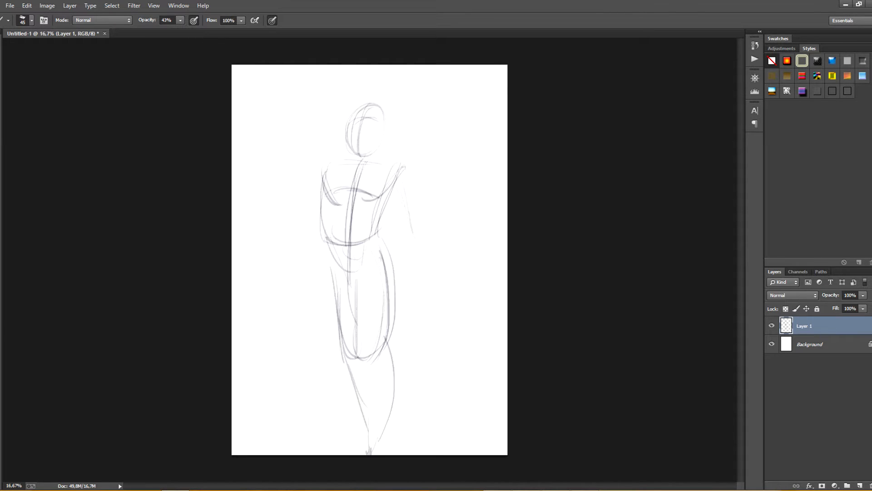
Sketch both arms as loose lines angling outward from the torso
{"action": "left_click_drag", "start_coordinate": [403, 181], "coordinate": [452, 286]}
{"action": "left_click_drag", "start_coordinate": [307, 233], "coordinate": [284, 264]}
{"action": "left_click_drag", "start_coordinate": [318, 219], "coordinate": [279, 268]}
Scale the whole figure down and move it up with Free Transform, and sketch the feet below the ankles
{"action": "key", "text": "ctrl+t"}
{"action": "left_click_drag", "start_coordinate": [366, 277], "coordinate": [371, 244]}
{"action": "key", "text": "Return"}
{"action": "left_click_drag", "start_coordinate": [370, 411], "coordinate": [370, 452]}
{"action": "left_click_drag", "start_coordinate": [377, 389], "coordinate": [381, 406]}
{"action": "mouse_move", "coordinate": [331, 138]}
{"action": "left_mouse_down"}
{"action": "mouse_move", "coordinate": [329, 173]}
{"action": "mouse_move", "coordinate": [345, 188]}
{"action": "left_mouse_up"}
{"action": "left_click_drag", "start_coordinate": [330, 189], "coordinate": [366, 183]}
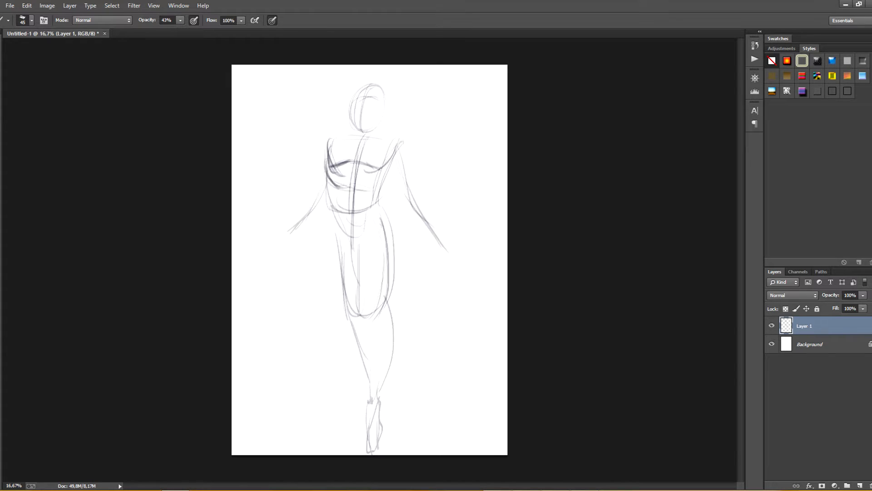
{"action": "key", "text": "ctrl+alt+z"}
{"action": "key", "text": "ctrl+alt+z"}
Sketch the rib cage with its arched lower edge and the tapering outline of the abdomen
{"action": "left_click_drag", "start_coordinate": [327, 149], "coordinate": [341, 187]}
{"action": "left_click_drag", "start_coordinate": [339, 184], "coordinate": [372, 187]}
{"action": "left_click_drag", "start_coordinate": [400, 141], "coordinate": [365, 190]}
{"action": "left_click_drag", "start_coordinate": [333, 187], "coordinate": [371, 186]}
{"action": "left_click_drag", "start_coordinate": [397, 160], "coordinate": [382, 181]}
{"action": "left_click_drag", "start_coordinate": [328, 149], "coordinate": [336, 187]}
{"action": "left_click_drag", "start_coordinate": [337, 186], "coordinate": [367, 181]}
{"action": "mouse_move", "coordinate": [333, 187]}
{"action": "left_mouse_down"}
{"action": "mouse_move", "coordinate": [344, 234]}
{"action": "mouse_move", "coordinate": [362, 237]}
{"action": "left_mouse_up"}
{"action": "left_click_drag", "start_coordinate": [353, 236], "coordinate": [379, 186]}
Sketch the shoulder slope, neck and collar area, and reinforce the head's side and centre line
{"action": "left_click_drag", "start_coordinate": [328, 140], "coordinate": [347, 133]}
{"action": "mouse_move", "coordinate": [359, 120]}
{"action": "left_mouse_down"}
{"action": "mouse_move", "coordinate": [354, 153]}
{"action": "mouse_move", "coordinate": [377, 141]}
{"action": "left_mouse_up"}
{"action": "mouse_move", "coordinate": [382, 121]}
{"action": "left_mouse_down"}
{"action": "mouse_move", "coordinate": [382, 139]}
{"action": "mouse_move", "coordinate": [354, 154]}
{"action": "left_mouse_up"}
{"action": "mouse_move", "coordinate": [362, 86]}
{"action": "left_mouse_down"}
{"action": "mouse_move", "coordinate": [348, 127]}
{"action": "mouse_move", "coordinate": [358, 130]}
{"action": "left_mouse_up"}
{"action": "mouse_move", "coordinate": [354, 100]}
{"action": "left_mouse_down"}
{"action": "mouse_move", "coordinate": [349, 127]}
{"action": "mouse_move", "coordinate": [378, 139]}
{"action": "left_mouse_up"}
Block in the shoulder and upper arm on the figure's right-hand side in the picture
{"action": "mouse_move", "coordinate": [376, 128]}
{"action": "left_mouse_down"}
{"action": "mouse_move", "coordinate": [405, 145]}
{"action": "mouse_move", "coordinate": [407, 167]}
{"action": "left_mouse_up"}
{"action": "left_click_drag", "start_coordinate": [391, 142], "coordinate": [415, 200]}
{"action": "left_click_drag", "start_coordinate": [388, 172], "coordinate": [405, 200]}
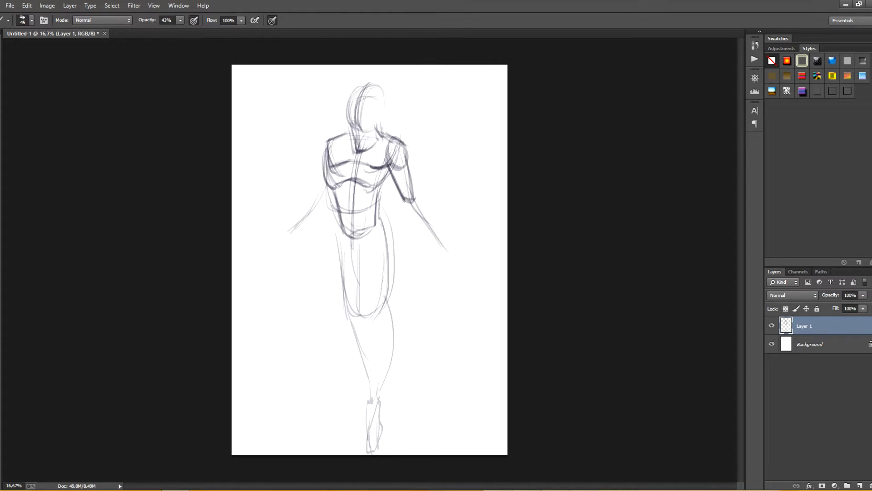
Clean up and redraw the chest and rib contours with darker lines, and strengthen the head's centre and brow guides
{"action": "key", "text": "e"}
{"action": "mouse_move", "coordinate": [325, 141]}
{"action": "left_mouse_down"}
{"action": "mouse_move", "coordinate": [325, 169]}
{"action": "mouse_move", "coordinate": [377, 168]}
{"action": "mouse_move", "coordinate": [337, 171]}
{"action": "left_mouse_up"}
{"action": "key", "text": "b"}
{"action": "left_click_drag", "start_coordinate": [363, 174], "coordinate": [391, 161]}
{"action": "key", "text": "e"}
{"action": "key", "text": "b"}
{"action": "left_click_drag", "start_coordinate": [325, 159], "coordinate": [336, 188]}
{"action": "mouse_move", "coordinate": [353, 148]}
{"action": "left_mouse_down"}
{"action": "mouse_move", "coordinate": [358, 190]}
{"action": "mouse_move", "coordinate": [389, 173]}
{"action": "left_mouse_up"}
{"action": "mouse_move", "coordinate": [358, 89]}
{"action": "left_mouse_down"}
{"action": "mouse_move", "coordinate": [348, 129]}
{"action": "mouse_move", "coordinate": [361, 130]}
{"action": "left_mouse_up"}
{"action": "left_click_drag", "start_coordinate": [358, 104], "coordinate": [378, 105]}
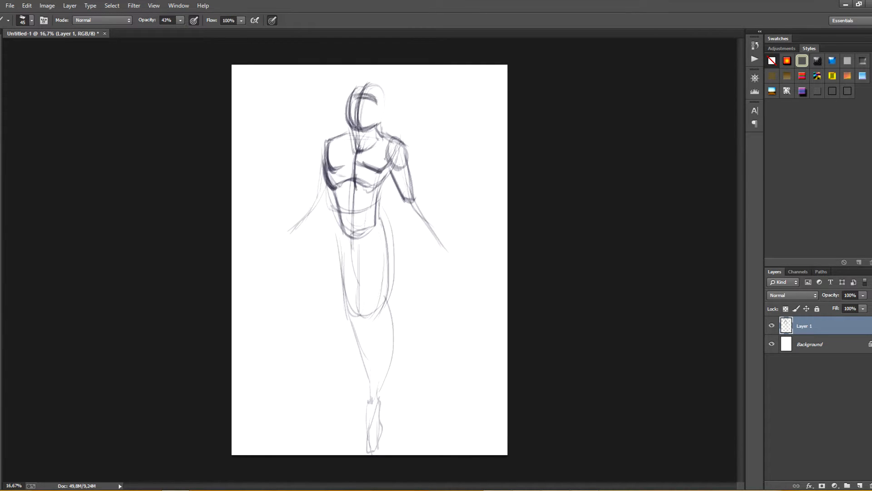
{"action": "left_click_drag", "start_coordinate": [326, 148], "coordinate": [316, 209]}
{"action": "left_click_drag", "start_coordinate": [318, 199], "coordinate": [280, 248]}
{"action": "key", "text": "ctrl+alt+z"}
{"action": "key", "text": "ctrl+alt+z"}
Draw the curved shoulder line across the neck base and clean up the lines around the left-hand chest edge and elbow
{"action": "mouse_move", "coordinate": [338, 135]}
{"action": "left_mouse_down"}
{"action": "mouse_move", "coordinate": [328, 174]}
{"action": "mouse_move", "coordinate": [336, 172]}
{"action": "mouse_move", "coordinate": [318, 189]}
{"action": "mouse_move", "coordinate": [340, 172]}
{"action": "mouse_move", "coordinate": [328, 177]}
{"action": "mouse_move", "coordinate": [321, 144]}
{"action": "mouse_move", "coordinate": [308, 161]}
{"action": "mouse_move", "coordinate": [373, 135]}
{"action": "left_mouse_up"}
{"action": "right_click", "coordinate": [324, 147]}
{"action": "key", "text": "e"}
{"action": "key", "text": "b"}
{"action": "key", "text": "e"}
{"action": "key", "text": "b"}
{"action": "key", "text": "r"}
{"action": "key", "text": "e"}
{"action": "key", "text": "b"}
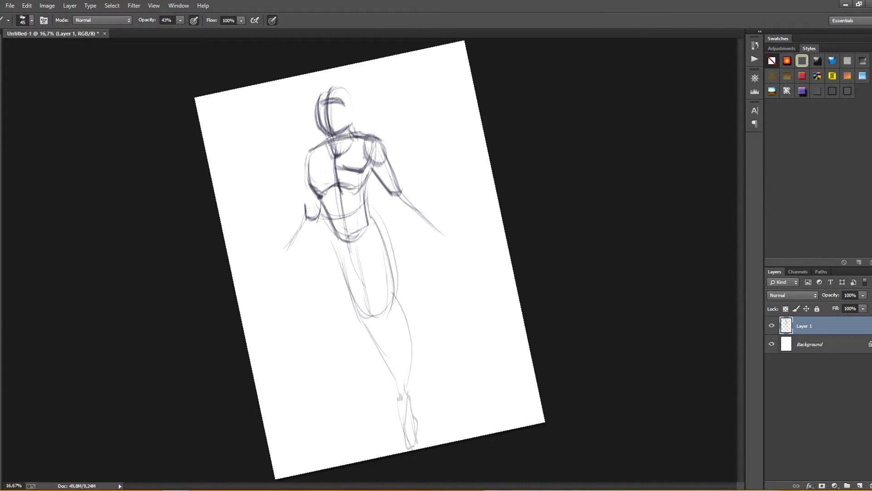
Redraw the left-hand shoulder and torso edge with darker strokes, erasing the excess lines
{"action": "left_click_drag", "start_coordinate": [309, 148], "coordinate": [321, 197]}
{"action": "mouse_move", "coordinate": [308, 150]}
{"action": "left_mouse_down"}
{"action": "mouse_move", "coordinate": [328, 170]}
{"action": "mouse_move", "coordinate": [320, 194]}
{"action": "left_mouse_up"}
{"action": "key", "text": "e"}
{"action": "left_click_drag", "start_coordinate": [307, 170], "coordinate": [318, 196]}
{"action": "key", "text": "b"}
{"action": "right_click", "coordinate": [311, 148]}
Block in the left-hand upper arm, forearm and outstretched hand
{"action": "mouse_move", "coordinate": [304, 153]}
{"action": "left_mouse_down"}
{"action": "mouse_move", "coordinate": [307, 178]}
{"action": "mouse_move", "coordinate": [287, 253]}
{"action": "left_mouse_up"}
{"action": "left_click_drag", "start_coordinate": [320, 212], "coordinate": [265, 275]}
{"action": "key", "text": "r"}
{"action": "left_click_drag", "start_coordinate": [409, 182], "coordinate": [436, 214]}
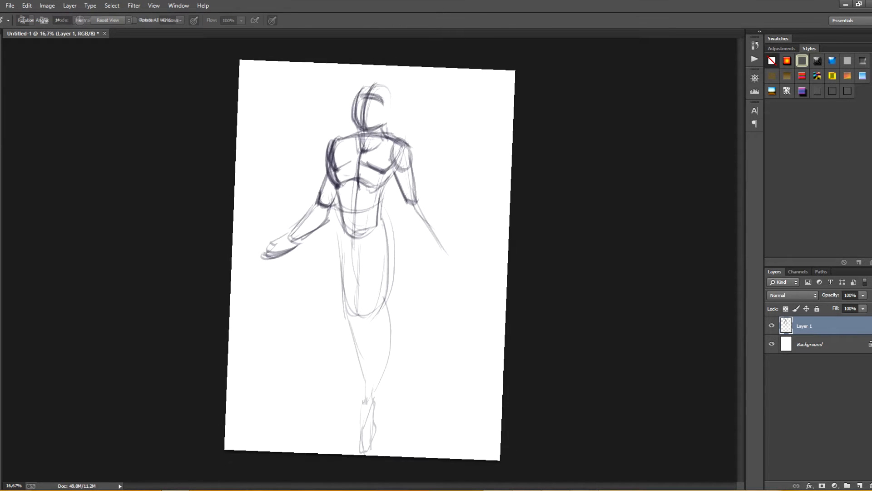
Sketch the waist sides, V-shaped pelvis and abdominal curves of the torso
{"action": "key", "text": "b"}
{"action": "left_click_drag", "start_coordinate": [337, 187], "coordinate": [356, 247]}
{"action": "mouse_move", "coordinate": [385, 221]}
{"action": "left_mouse_down"}
{"action": "mouse_move", "coordinate": [356, 248]}
{"action": "mouse_move", "coordinate": [379, 224]}
{"action": "left_mouse_up"}
{"action": "left_click_drag", "start_coordinate": [382, 186], "coordinate": [381, 222]}
{"action": "mouse_move", "coordinate": [357, 177]}
{"action": "left_mouse_down"}
{"action": "mouse_move", "coordinate": [358, 231]}
{"action": "mouse_move", "coordinate": [366, 196]}
{"action": "left_mouse_up"}
Darken the right-hand shoulder and upper arm, and sketch the forearm and outstretched hand
{"action": "left_click_drag", "start_coordinate": [395, 157], "coordinate": [419, 205]}
{"action": "left_click_drag", "start_coordinate": [402, 137], "coordinate": [414, 175]}
{"action": "left_click_drag", "start_coordinate": [403, 208], "coordinate": [441, 247]}
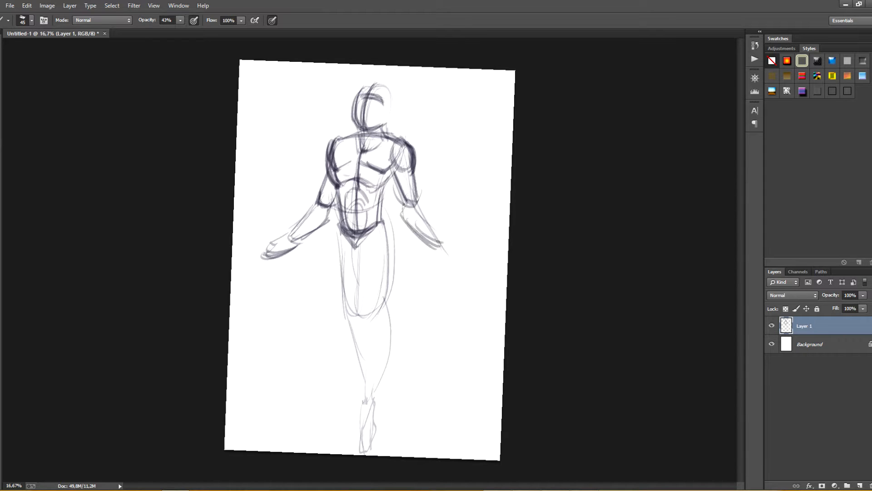
{"action": "mouse_move", "coordinate": [419, 194]}
{"action": "left_mouse_down"}
{"action": "mouse_move", "coordinate": [446, 248]}
{"action": "mouse_move", "coordinate": [466, 251]}
{"action": "left_mouse_up"}
{"action": "left_click_drag", "start_coordinate": [435, 255], "coordinate": [478, 257]}
Define the thighs from the pelvis down and add rounded knee shapes
{"action": "mouse_move", "coordinate": [355, 241]}
{"action": "left_mouse_down"}
{"action": "mouse_move", "coordinate": [359, 300]}
{"action": "mouse_move", "coordinate": [394, 223]}
{"action": "mouse_move", "coordinate": [386, 268]}
{"action": "left_mouse_up"}
{"action": "left_click_drag", "start_coordinate": [345, 233], "coordinate": [339, 308]}
{"action": "left_click_drag", "start_coordinate": [333, 251], "coordinate": [359, 323]}
{"action": "mouse_move", "coordinate": [359, 323]}
{"action": "left_mouse_down"}
{"action": "mouse_move", "coordinate": [388, 275]}
{"action": "mouse_move", "coordinate": [392, 349]}
{"action": "left_mouse_up"}
{"action": "mouse_move", "coordinate": [361, 309]}
{"action": "left_mouse_down"}
{"action": "mouse_move", "coordinate": [379, 345]}
{"action": "mouse_move", "coordinate": [346, 336]}
{"action": "left_mouse_up"}
Sketch the calves and the downward-pointing feet with darker contours
{"action": "left_click_drag", "start_coordinate": [376, 343], "coordinate": [368, 406]}
{"action": "left_click_drag", "start_coordinate": [397, 306], "coordinate": [383, 364]}
{"action": "mouse_move", "coordinate": [393, 357]}
{"action": "left_mouse_down"}
{"action": "mouse_move", "coordinate": [377, 411]}
{"action": "mouse_move", "coordinate": [380, 438]}
{"action": "left_mouse_up"}
{"action": "mouse_move", "coordinate": [391, 380]}
{"action": "left_mouse_down"}
{"action": "mouse_move", "coordinate": [386, 437]}
{"action": "mouse_move", "coordinate": [377, 437]}
{"action": "left_mouse_up"}
{"action": "mouse_move", "coordinate": [366, 339]}
{"action": "left_mouse_down"}
{"action": "mouse_move", "coordinate": [352, 384]}
{"action": "mouse_move", "coordinate": [359, 435]}
{"action": "left_mouse_up"}
{"action": "left_click_drag", "start_coordinate": [379, 399], "coordinate": [364, 440]}
Reinforce the head outline and add rough pointed ear shapes on both sides of it
{"action": "key", "text": "r"}
{"action": "key", "text": "Escape"}
{"action": "key", "text": "b"}
{"action": "mouse_move", "coordinate": [382, 84]}
{"action": "left_mouse_down"}
{"action": "mouse_move", "coordinate": [371, 127]}
{"action": "mouse_move", "coordinate": [384, 93]}
{"action": "left_mouse_up"}
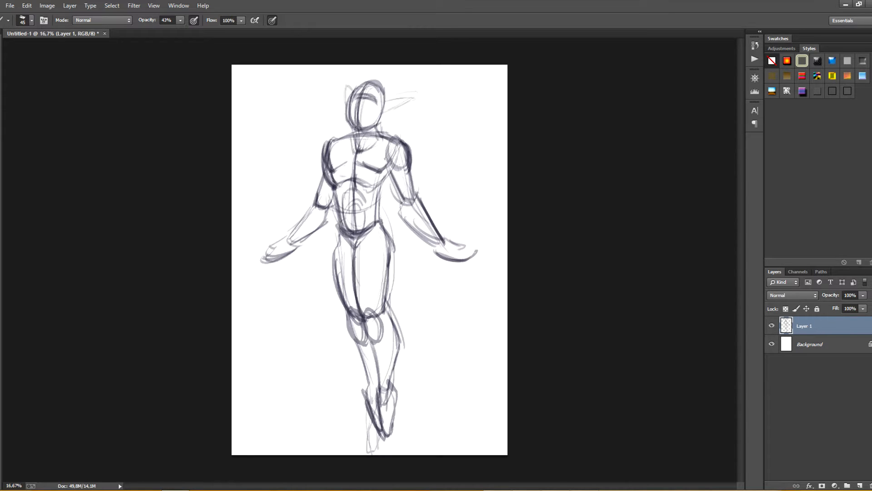
Lower the rough sketch layer's opacity to 20% and add a new layer above it
{"action": "left_click_drag", "start_coordinate": [832, 296], "coordinate": [791, 295]}
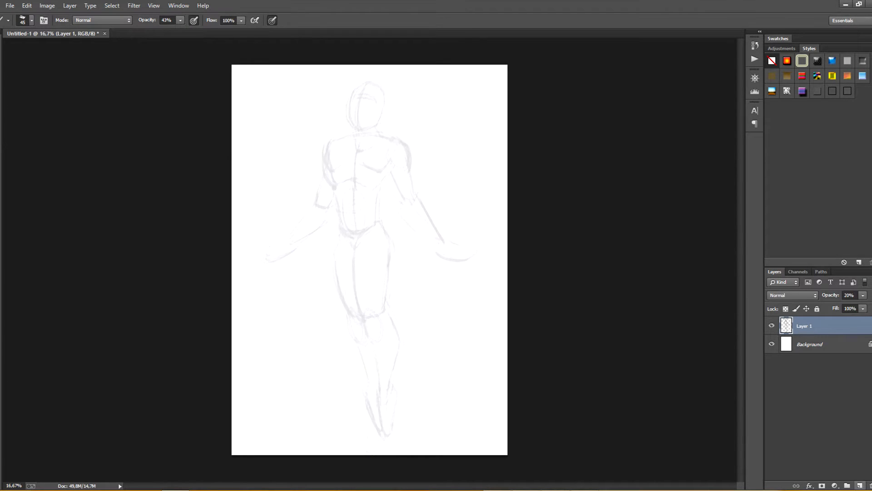
{"action": "left_click", "coordinate": [860, 485]}
Outline the chest muscles and rib cage sides on the new layer with a size 40 brush
{"action": "key", "text": "ctrl+plus"}
{"action": "left_click_drag", "start_coordinate": [363, 181], "coordinate": [368, 307]}
{"action": "key", "text": "bracketleft"}
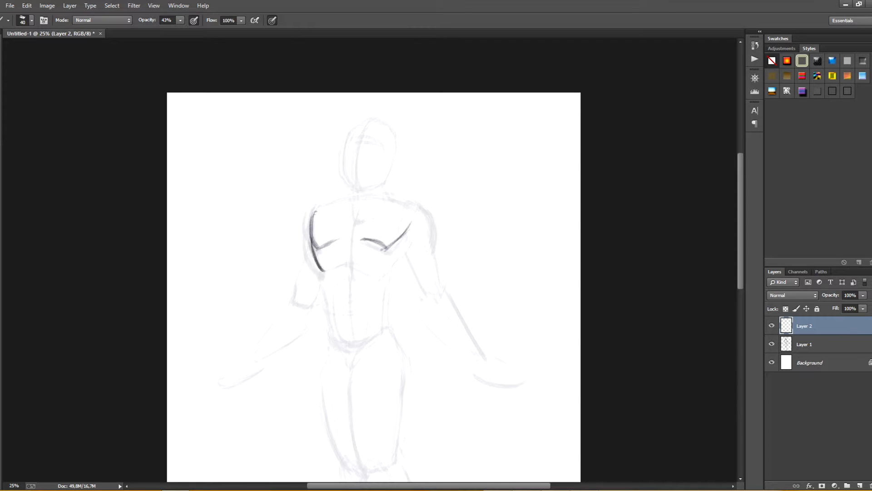
{"action": "left_click_drag", "start_coordinate": [404, 250], "coordinate": [389, 275]}
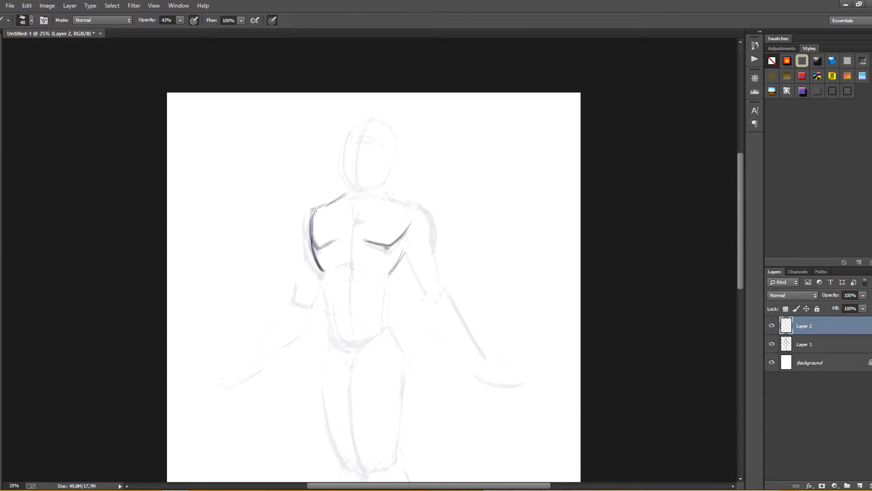
{"action": "left_click_drag", "start_coordinate": [317, 208], "coordinate": [311, 248]}
{"action": "left_click_drag", "start_coordinate": [317, 207], "coordinate": [312, 246]}
{"action": "left_click_drag", "start_coordinate": [318, 209], "coordinate": [356, 211]}
{"action": "key", "text": "ctrl+alt+z"}
{"action": "key", "text": "ctrl+alt+z"}
{"action": "key", "text": "ctrl+alt+z"}
Draw the collarbones, neck muscles and jawline over the faded sketch, erasing and redrawing the lines at the neck
{"action": "left_click_drag", "start_coordinate": [353, 210], "coordinate": [363, 213]}
{"action": "left_click_drag", "start_coordinate": [415, 203], "coordinate": [365, 210]}
{"action": "left_click_drag", "start_coordinate": [343, 173], "coordinate": [355, 211]}
{"action": "left_click_drag", "start_coordinate": [386, 172], "coordinate": [392, 200]}
{"action": "mouse_move", "coordinate": [389, 188]}
{"action": "left_mouse_down"}
{"action": "mouse_move", "coordinate": [414, 202]}
{"action": "mouse_move", "coordinate": [359, 212]}
{"action": "left_mouse_up"}
{"action": "mouse_move", "coordinate": [340, 175]}
{"action": "left_mouse_down"}
{"action": "mouse_move", "coordinate": [386, 171]}
{"action": "mouse_move", "coordinate": [349, 211]}
{"action": "left_mouse_up"}
{"action": "key", "text": "e"}
{"action": "mouse_move", "coordinate": [355, 197]}
{"action": "left_mouse_down"}
{"action": "mouse_move", "coordinate": [346, 211]}
{"action": "mouse_move", "coordinate": [336, 211]}
{"action": "mouse_move", "coordinate": [392, 204]}
{"action": "left_mouse_up"}
{"action": "key", "text": "b"}
{"action": "left_click_drag", "start_coordinate": [343, 175], "coordinate": [355, 204]}
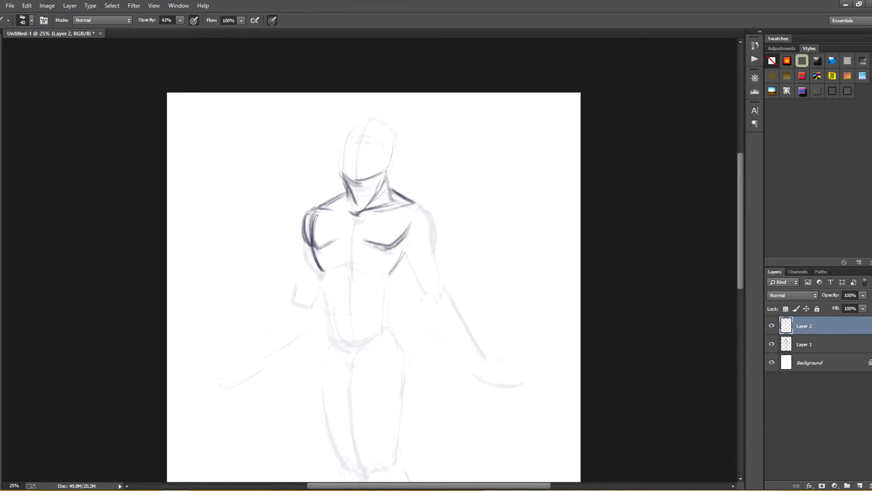
Outline the left-hand side of the waist and refine the left-hand shoulder contour
{"action": "left_click_drag", "start_coordinate": [318, 270], "coordinate": [329, 323]}
{"action": "left_click_drag", "start_coordinate": [321, 276], "coordinate": [332, 336]}
{"action": "key", "text": "e"}
{"action": "mouse_move", "coordinate": [305, 216]}
{"action": "left_mouse_down"}
{"action": "mouse_move", "coordinate": [324, 269]}
{"action": "mouse_move", "coordinate": [316, 249]}
{"action": "left_mouse_up"}
{"action": "key", "text": "b"}
{"action": "mouse_move", "coordinate": [313, 210]}
{"action": "left_mouse_down"}
{"action": "mouse_move", "coordinate": [347, 192]}
{"action": "mouse_move", "coordinate": [311, 211]}
{"action": "mouse_move", "coordinate": [313, 243]}
{"action": "left_mouse_up"}
{"action": "key", "text": "e"}
{"action": "key", "text": "b"}
{"action": "mouse_move", "coordinate": [345, 193]}
{"action": "left_mouse_down"}
{"action": "mouse_move", "coordinate": [315, 209]}
{"action": "mouse_move", "coordinate": [302, 229]}
{"action": "left_mouse_up"}
{"action": "left_click_drag", "start_coordinate": [304, 211], "coordinate": [307, 242]}
Outline the right-hand shoulder muscle and the upper arm down to the elbow, erasing the outer arm line
{"action": "mouse_move", "coordinate": [421, 206]}
{"action": "left_mouse_down"}
{"action": "mouse_move", "coordinate": [430, 248]}
{"action": "mouse_move", "coordinate": [406, 234]}
{"action": "left_mouse_up"}
{"action": "key", "text": "e"}
{"action": "key", "text": "b"}
{"action": "mouse_move", "coordinate": [401, 228]}
{"action": "left_mouse_down"}
{"action": "mouse_move", "coordinate": [425, 248]}
{"action": "mouse_move", "coordinate": [417, 278]}
{"action": "left_mouse_up"}
{"action": "left_click_drag", "start_coordinate": [433, 241], "coordinate": [442, 288]}
{"action": "left_click_drag", "start_coordinate": [420, 285], "coordinate": [441, 291]}
{"action": "left_click_drag", "start_coordinate": [402, 234], "coordinate": [438, 292]}
{"action": "key", "text": "e"}
{"action": "left_click_drag", "start_coordinate": [433, 240], "coordinate": [440, 286]}
{"action": "key", "text": "b"}
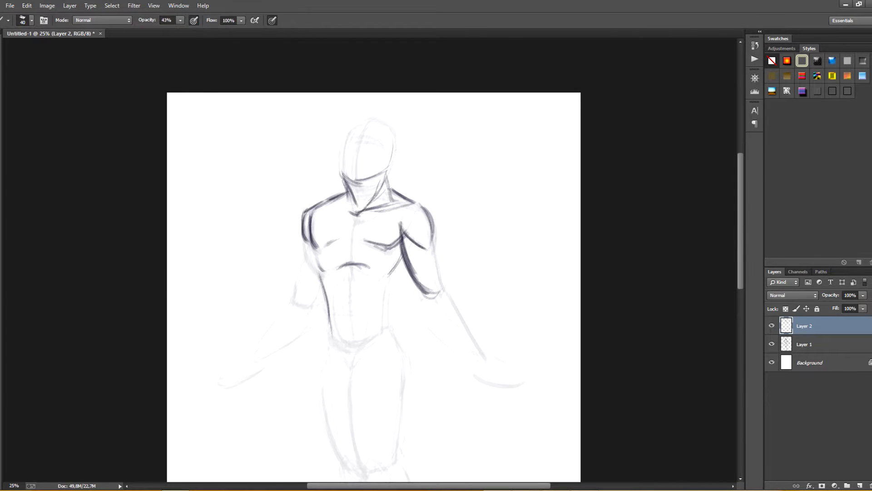
Redraw the lower edges of both chest muscles with darker lines and add the centre line between them
{"action": "key", "text": "r"}
{"action": "left_click_drag", "start_coordinate": [455, 254], "coordinate": [454, 260]}
{"action": "mouse_move", "coordinate": [404, 234]}
{"action": "left_mouse_down"}
{"action": "mouse_move", "coordinate": [385, 250]}
{"action": "mouse_move", "coordinate": [368, 241]}
{"action": "left_mouse_up"}
{"action": "key", "text": "e"}
{"action": "mouse_move", "coordinate": [367, 240]}
{"action": "left_mouse_down"}
{"action": "mouse_move", "coordinate": [402, 231]}
{"action": "mouse_move", "coordinate": [420, 250]}
{"action": "left_mouse_up"}
{"action": "key", "text": "b"}
{"action": "left_click_drag", "start_coordinate": [403, 234], "coordinate": [387, 252]}
{"action": "left_click_drag", "start_coordinate": [312, 226], "coordinate": [387, 247]}
{"action": "left_click_drag", "start_coordinate": [360, 241], "coordinate": [396, 242]}
{"action": "left_click_drag", "start_coordinate": [360, 212], "coordinate": [353, 241]}
{"action": "key", "text": "r"}
{"action": "left_click_drag", "start_coordinate": [454, 259], "coordinate": [454, 252]}
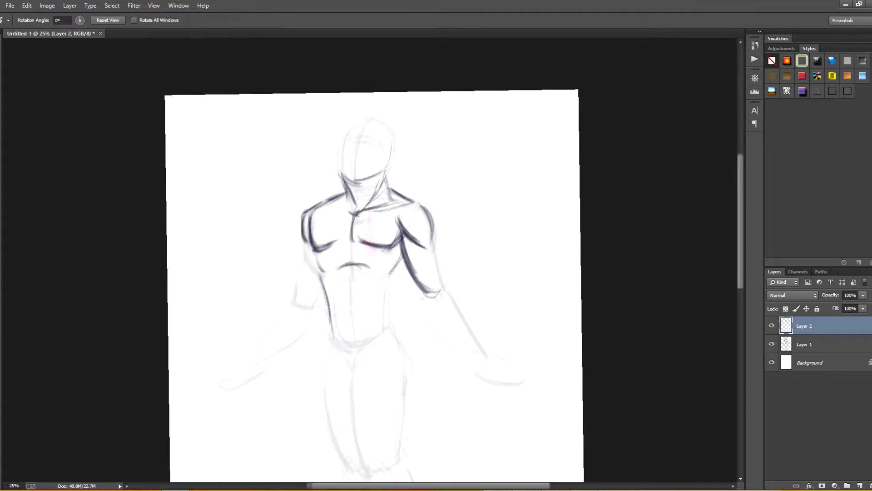
Outline both sides of the rib cage and the right-hand waist, erasing and redrawing the overlapping lines
{"action": "key", "text": "b"}
{"action": "left_click_drag", "start_coordinate": [310, 242], "coordinate": [326, 273]}
{"action": "left_click_drag", "start_coordinate": [388, 272], "coordinate": [394, 322]}
{"action": "key", "text": "e"}
{"action": "mouse_move", "coordinate": [406, 256]}
{"action": "left_mouse_down"}
{"action": "mouse_move", "coordinate": [390, 281]}
{"action": "mouse_move", "coordinate": [393, 321]}
{"action": "left_mouse_up"}
{"action": "key", "text": "b"}
{"action": "left_click_drag", "start_coordinate": [406, 262], "coordinate": [390, 277]}
{"action": "key", "text": "e"}
{"action": "left_click_drag", "start_coordinate": [303, 210], "coordinate": [327, 276]}
{"action": "key", "text": "b"}
{"action": "left_click_drag", "start_coordinate": [393, 275], "coordinate": [392, 313]}
Draw the V-shaped pelvis lines and the abdominal centre line, and clean up the left-hand chest lines with the eraser
{"action": "left_click_drag", "start_coordinate": [390, 323], "coordinate": [361, 356]}
{"action": "left_click_drag", "start_coordinate": [328, 335], "coordinate": [353, 365]}
{"action": "left_click_drag", "start_coordinate": [351, 284], "coordinate": [353, 343]}
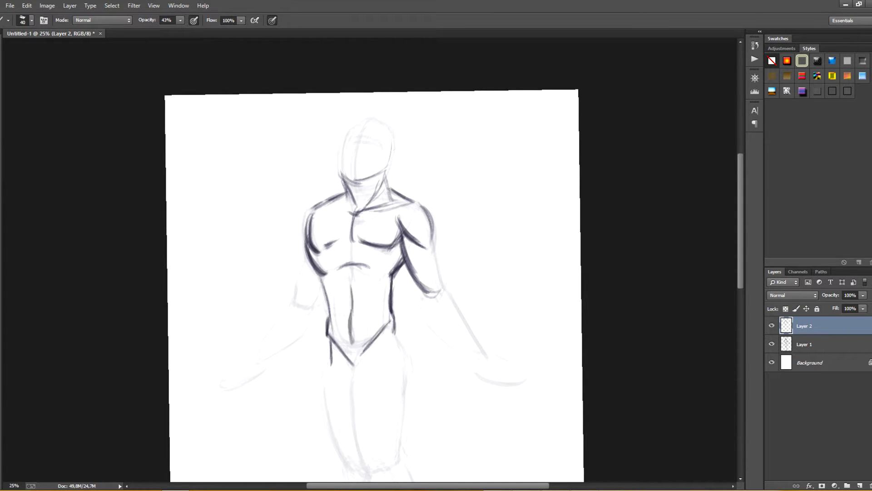
{"action": "key", "text": "r"}
{"action": "left_click_drag", "start_coordinate": [454, 258], "coordinate": [454, 249]}
{"action": "key", "text": "e"}
{"action": "mouse_move", "coordinate": [308, 221]}
{"action": "left_mouse_down"}
{"action": "mouse_move", "coordinate": [317, 260]}
{"action": "mouse_move", "coordinate": [306, 260]}
{"action": "mouse_move", "coordinate": [333, 244]}
{"action": "left_mouse_up"}
Darken the left-hand waist contour on Layer 2, working with the canvas rotated upside down
{"action": "key", "text": "b"}
{"action": "left_click", "coordinate": [804, 344]}
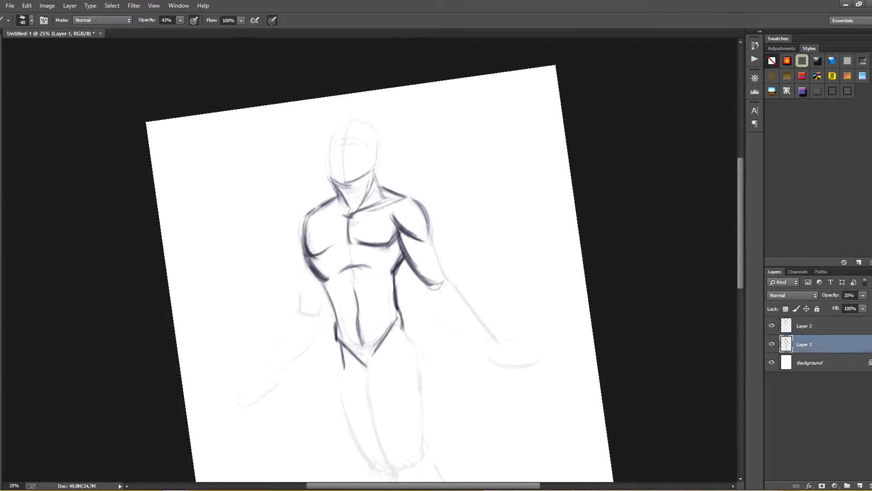
{"action": "left_click", "coordinate": [805, 326]}
{"action": "key", "text": "r"}
{"action": "left_click_drag", "start_coordinate": [408, 150], "coordinate": [318, 350]}
{"action": "key", "text": "b"}
{"action": "left_click_drag", "start_coordinate": [420, 205], "coordinate": [417, 253]}
{"action": "mouse_move", "coordinate": [418, 208]}
{"action": "left_mouse_down"}
{"action": "mouse_move", "coordinate": [416, 253]}
{"action": "mouse_move", "coordinate": [402, 258]}
{"action": "left_mouse_up"}
{"action": "key", "text": "e"}
{"action": "key", "text": "b"}
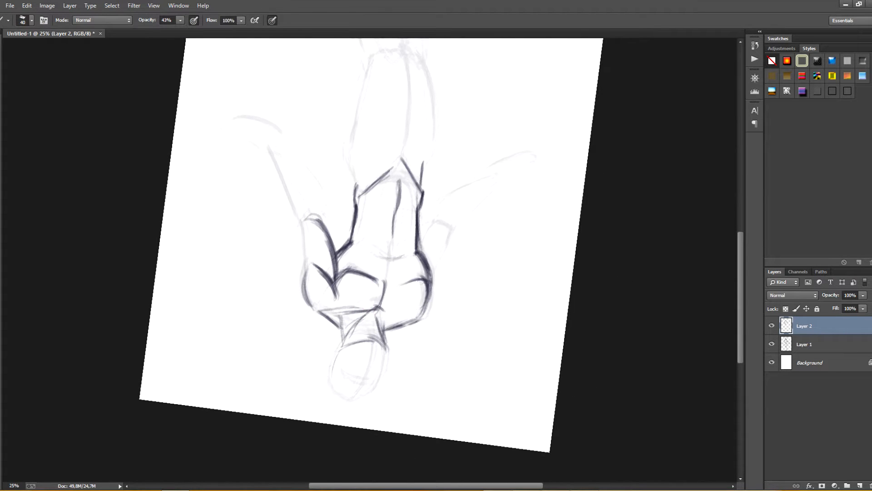
Return the canvas to nearly upright and outline the right-hand hip
{"action": "key", "text": "r"}
{"action": "left_click_drag", "start_coordinate": [318, 349], "coordinate": [422, 168]}
{"action": "key", "text": "b"}
{"action": "left_click_drag", "start_coordinate": [382, 290], "coordinate": [374, 225]}
{"action": "left_click_drag", "start_coordinate": [382, 263], "coordinate": [394, 315]}
{"action": "key", "text": "r"}
{"action": "left_click_drag", "start_coordinate": [380, 181], "coordinate": [376, 182]}
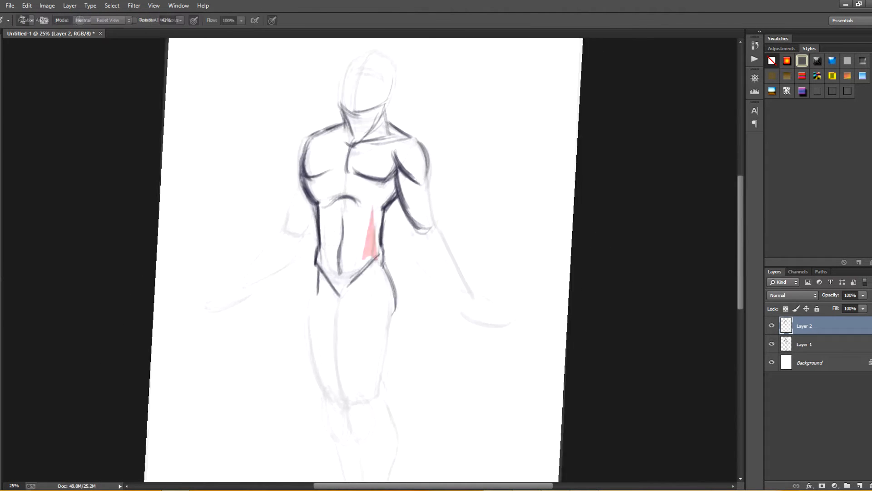
Outline the left-hand upper arm and forearm down to the wrist
{"action": "key", "text": "b"}
{"action": "mouse_move", "coordinate": [304, 139]}
{"action": "left_mouse_down"}
{"action": "mouse_move", "coordinate": [287, 231]}
{"action": "mouse_move", "coordinate": [308, 240]}
{"action": "mouse_move", "coordinate": [240, 280]}
{"action": "left_mouse_up"}
{"action": "left_click_drag", "start_coordinate": [240, 281], "coordinate": [254, 291]}
{"action": "left_click_drag", "start_coordinate": [305, 245], "coordinate": [256, 289]}
Erase and redraw the left-hand forearm contours and extend them past the wrist into the edge of the hand
{"action": "key", "text": "r"}
{"action": "key", "text": "e"}
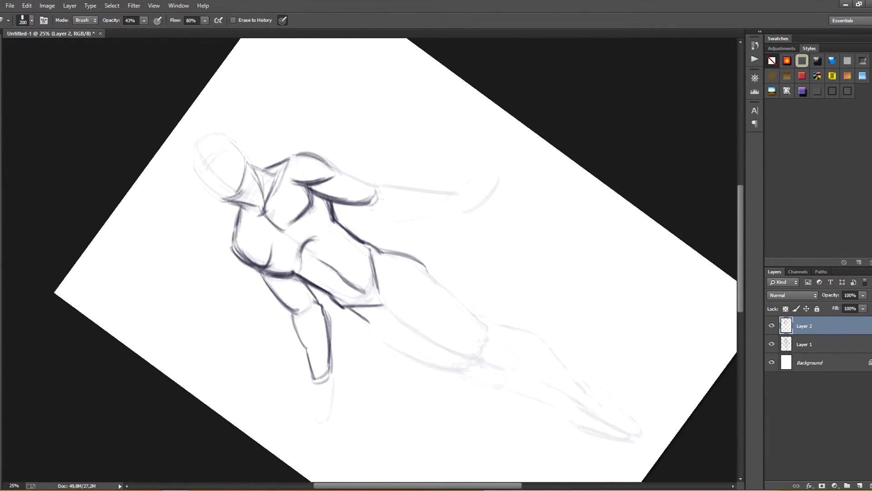
{"action": "left_click_drag", "start_coordinate": [293, 313], "coordinate": [305, 352]}
{"action": "key", "text": "b"}
{"action": "mouse_move", "coordinate": [305, 304]}
{"action": "left_mouse_down"}
{"action": "mouse_move", "coordinate": [311, 371]}
{"action": "mouse_move", "coordinate": [289, 211]}
{"action": "mouse_move", "coordinate": [464, 257]}
{"action": "mouse_move", "coordinate": [467, 282]}
{"action": "left_mouse_up"}
{"action": "key", "text": "r"}
{"action": "key", "text": "e"}
{"action": "key", "text": "b"}
{"action": "mouse_move", "coordinate": [465, 280]}
{"action": "left_mouse_down"}
{"action": "mouse_move", "coordinate": [463, 255]}
{"action": "mouse_move", "coordinate": [466, 288]}
{"action": "left_mouse_up"}
{"action": "key", "text": "e"}
{"action": "mouse_move", "coordinate": [467, 193]}
{"action": "left_mouse_down"}
{"action": "mouse_move", "coordinate": [487, 196]}
{"action": "mouse_move", "coordinate": [473, 179]}
{"action": "mouse_move", "coordinate": [493, 158]}
{"action": "left_mouse_up"}
{"action": "key", "text": "b"}
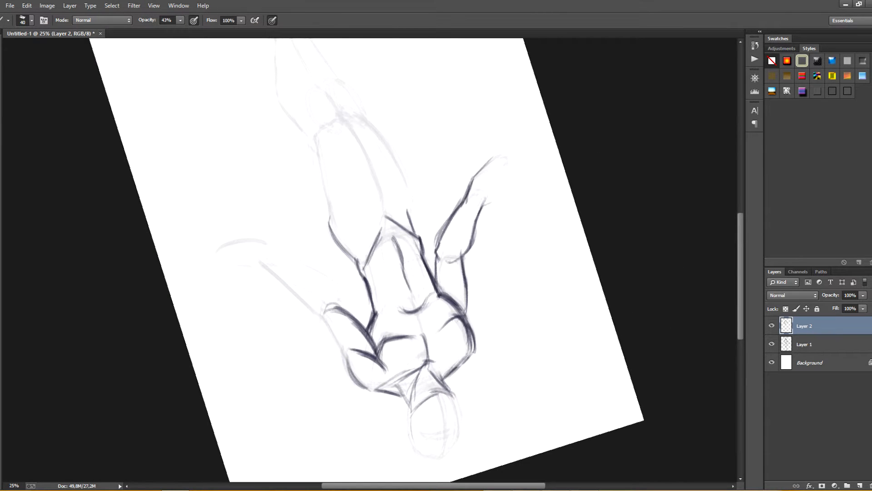
Outline the outer edge of the right-hand upper arm and both sides of the right-hand forearm
{"action": "key", "text": "r"}
{"action": "mouse_move", "coordinate": [459, 227]}
{"action": "left_mouse_down"}
{"action": "mouse_move", "coordinate": [276, 251]}
{"action": "mouse_move", "coordinate": [283, 224]}
{"action": "left_mouse_up"}
{"action": "left_click_drag", "start_coordinate": [421, 231], "coordinate": [417, 257]}
{"action": "mouse_move", "coordinate": [415, 257]}
{"action": "left_mouse_down"}
{"action": "mouse_move", "coordinate": [419, 299]}
{"action": "mouse_move", "coordinate": [430, 307]}
{"action": "left_mouse_up"}
{"action": "left_click_drag", "start_coordinate": [425, 304], "coordinate": [437, 331]}
{"action": "left_click_drag", "start_coordinate": [445, 253], "coordinate": [454, 329]}
{"action": "left_click_drag", "start_coordinate": [452, 201], "coordinate": [444, 256]}
{"action": "key", "text": "r"}
{"action": "mouse_move", "coordinate": [454, 218]}
{"action": "left_mouse_down"}
{"action": "mouse_move", "coordinate": [421, 180]}
{"action": "mouse_move", "coordinate": [460, 234]}
{"action": "left_mouse_up"}
{"action": "left_click_drag", "start_coordinate": [448, 260], "coordinate": [439, 315]}
{"action": "left_click_drag", "start_coordinate": [416, 267], "coordinate": [417, 313]}
{"action": "left_click_drag", "start_coordinate": [414, 268], "coordinate": [418, 316]}
Draw the left-hand thigh contours and the inner line of the right-hand thigh from the pelvis to the knee
{"action": "key", "text": "r"}
{"action": "left_click_drag", "start_coordinate": [459, 231], "coordinate": [428, 187]}
{"action": "mouse_move", "coordinate": [386, 282]}
{"action": "left_mouse_down"}
{"action": "mouse_move", "coordinate": [426, 214]}
{"action": "mouse_move", "coordinate": [382, 289]}
{"action": "left_mouse_up"}
{"action": "left_click_drag", "start_coordinate": [389, 205], "coordinate": [392, 322]}
{"action": "left_click_drag", "start_coordinate": [359, 212], "coordinate": [352, 258]}
{"action": "left_click_drag", "start_coordinate": [351, 230], "coordinate": [385, 321]}
{"action": "mouse_move", "coordinate": [370, 206]}
{"action": "left_mouse_down"}
{"action": "mouse_move", "coordinate": [382, 236]}
{"action": "mouse_move", "coordinate": [383, 330]}
{"action": "left_mouse_up"}
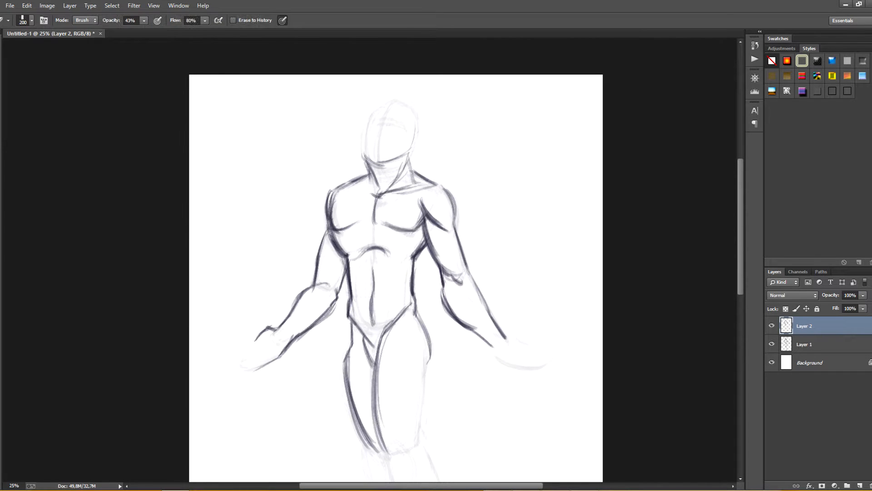
{"action": "left_click_drag", "start_coordinate": [421, 209], "coordinate": [421, 279]}
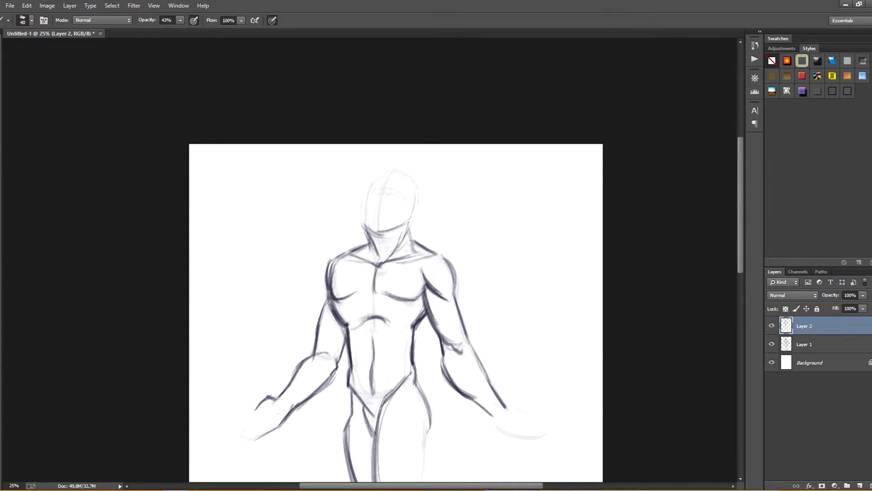
Lasso the jaw and neck lines, shift them slightly, and draw the outline of the head above them
{"action": "key", "text": "l"}
{"action": "mouse_move", "coordinate": [422, 247]}
{"action": "left_mouse_down"}
{"action": "mouse_move", "coordinate": [367, 184]}
{"action": "mouse_move", "coordinate": [443, 235]}
{"action": "left_mouse_up"}
{"action": "key", "text": "v"}
{"action": "left_click_drag", "start_coordinate": [389, 236], "coordinate": [436, 253]}
{"action": "key", "text": "b"}
{"action": "mouse_move", "coordinate": [367, 186]}
{"action": "left_mouse_down"}
{"action": "mouse_move", "coordinate": [359, 225]}
{"action": "mouse_move", "coordinate": [406, 221]}
{"action": "left_mouse_up"}
{"action": "left_click_drag", "start_coordinate": [374, 175], "coordinate": [411, 210]}
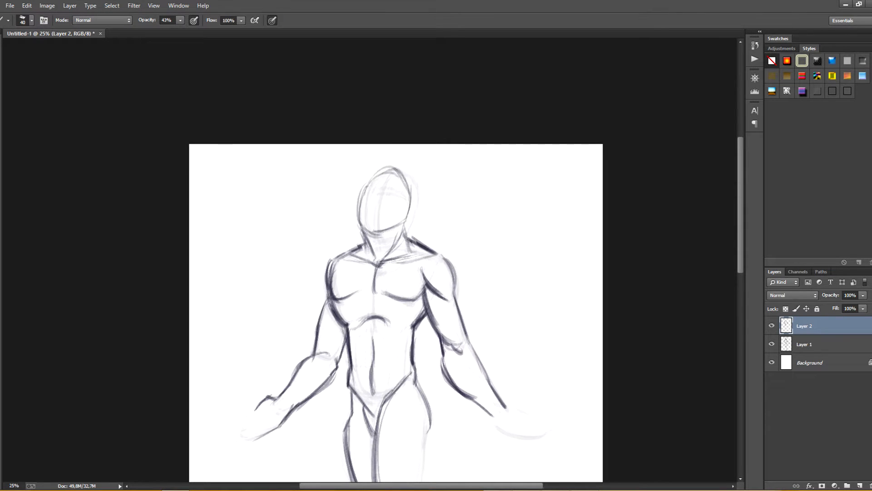
Outline the outer edge of the right-hand thigh, the knees and the upper part of the calves
{"action": "left_click_drag", "start_coordinate": [400, 363], "coordinate": [395, 176]}
{"action": "left_click_drag", "start_coordinate": [386, 333], "coordinate": [397, 361]}
{"action": "left_click_drag", "start_coordinate": [422, 244], "coordinate": [415, 321]}
{"action": "left_click_drag", "start_coordinate": [420, 247], "coordinate": [414, 324]}
{"action": "left_click_drag", "start_coordinate": [414, 318], "coordinate": [419, 336]}
{"action": "mouse_move", "coordinate": [418, 333]}
{"action": "left_mouse_down"}
{"action": "mouse_move", "coordinate": [438, 374]}
{"action": "mouse_move", "coordinate": [435, 393]}
{"action": "left_mouse_up"}
{"action": "mouse_move", "coordinate": [425, 363]}
{"action": "left_mouse_down"}
{"action": "mouse_move", "coordinate": [430, 282]}
{"action": "mouse_move", "coordinate": [411, 334]}
{"action": "left_mouse_up"}
{"action": "left_click_drag", "start_coordinate": [443, 303], "coordinate": [431, 327]}
{"action": "left_click_drag", "start_coordinate": [432, 323], "coordinate": [427, 362]}
{"action": "left_click_drag", "start_coordinate": [409, 336], "coordinate": [430, 366]}
Draw the lower legs down to the ankles and outline both pointed feet
{"action": "mouse_move", "coordinate": [408, 273]}
{"action": "left_mouse_down"}
{"action": "mouse_move", "coordinate": [424, 275]}
{"action": "mouse_move", "coordinate": [414, 356]}
{"action": "left_mouse_up"}
{"action": "mouse_move", "coordinate": [418, 272]}
{"action": "left_mouse_down"}
{"action": "mouse_move", "coordinate": [421, 361]}
{"action": "mouse_move", "coordinate": [400, 270]}
{"action": "left_mouse_up"}
{"action": "left_click_drag", "start_coordinate": [408, 357], "coordinate": [415, 413]}
{"action": "left_click_drag", "start_coordinate": [405, 372], "coordinate": [425, 431]}
{"action": "left_click_drag", "start_coordinate": [434, 391], "coordinate": [424, 426]}
{"action": "mouse_move", "coordinate": [427, 354]}
{"action": "left_mouse_down"}
{"action": "mouse_move", "coordinate": [442, 398]}
{"action": "mouse_move", "coordinate": [426, 430]}
{"action": "left_mouse_up"}
{"action": "left_click_drag", "start_coordinate": [431, 407], "coordinate": [423, 437]}
{"action": "left_click_drag", "start_coordinate": [393, 354], "coordinate": [406, 423]}
Draw the left-hand palm, thumb and fingers, rotating the canvas for the strokes
{"action": "left_click_drag", "start_coordinate": [409, 228], "coordinate": [483, 380]}
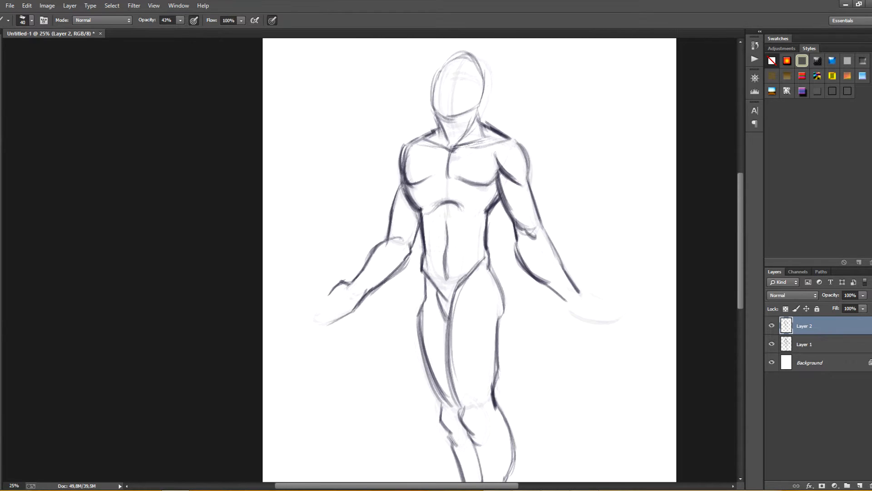
{"action": "left_click_drag", "start_coordinate": [354, 290], "coordinate": [338, 310]}
{"action": "left_click_drag", "start_coordinate": [334, 324], "coordinate": [299, 314]}
{"action": "key", "text": "r"}
{"action": "left_click_drag", "start_coordinate": [313, 318], "coordinate": [343, 182]}
{"action": "left_click_drag", "start_coordinate": [338, 195], "coordinate": [358, 206]}
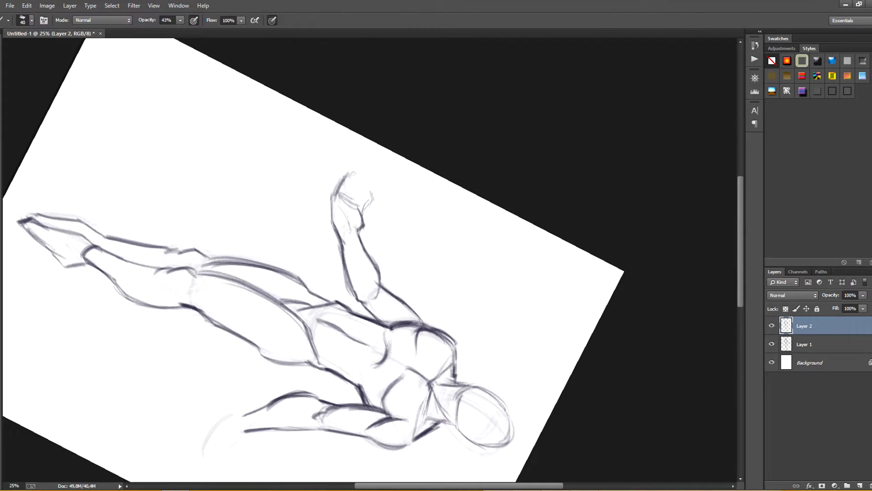
{"action": "left_click_drag", "start_coordinate": [357, 170], "coordinate": [359, 208]}
Extend the right-hand forearm to the wrist and block in the open hand's palm and fingers
{"action": "left_click_drag", "start_coordinate": [273, 386], "coordinate": [349, 262]}
{"action": "key", "text": "r"}
{"action": "mouse_move", "coordinate": [342, 183]}
{"action": "left_mouse_down"}
{"action": "mouse_move", "coordinate": [316, 322]}
{"action": "mouse_move", "coordinate": [288, 263]}
{"action": "left_mouse_up"}
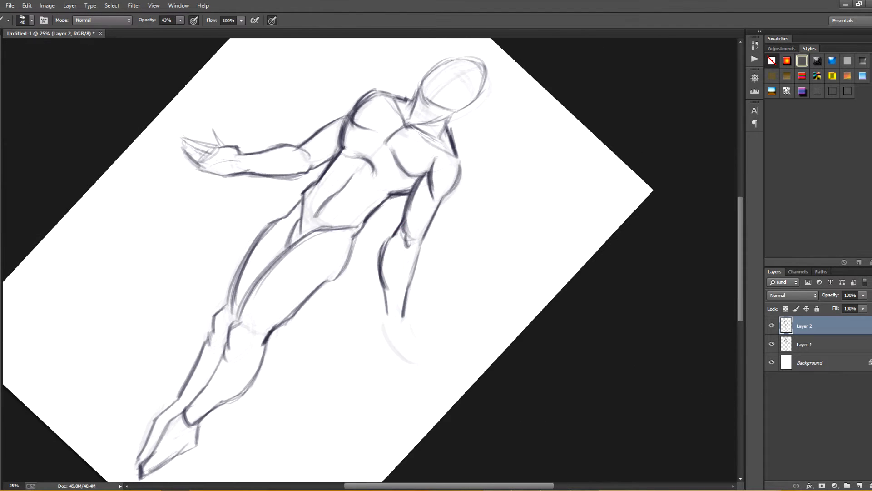
{"action": "left_click_drag", "start_coordinate": [381, 279], "coordinate": [386, 314]}
{"action": "left_click_drag", "start_coordinate": [409, 340], "coordinate": [402, 355]}
{"action": "left_click_drag", "start_coordinate": [404, 316], "coordinate": [426, 346]}
{"action": "mouse_move", "coordinate": [385, 314]}
{"action": "left_mouse_down"}
{"action": "mouse_move", "coordinate": [393, 348]}
{"action": "mouse_move", "coordinate": [430, 366]}
{"action": "left_mouse_up"}
Refine the thumb and fingers of the right-hand hand with the canvas rotated
{"action": "key", "text": "r"}
{"action": "mouse_move", "coordinate": [409, 345]}
{"action": "left_mouse_down"}
{"action": "mouse_move", "coordinate": [463, 276]}
{"action": "mouse_move", "coordinate": [325, 176]}
{"action": "mouse_move", "coordinate": [308, 188]}
{"action": "mouse_move", "coordinate": [329, 180]}
{"action": "left_mouse_up"}
{"action": "key", "text": "e"}
{"action": "key", "text": "b"}
{"action": "mouse_move", "coordinate": [330, 196]}
{"action": "left_mouse_down"}
{"action": "mouse_move", "coordinate": [309, 156]}
{"action": "mouse_move", "coordinate": [352, 207]}
{"action": "left_mouse_up"}
{"action": "mouse_move", "coordinate": [347, 178]}
{"action": "left_mouse_down"}
{"action": "mouse_move", "coordinate": [349, 205]}
{"action": "mouse_move", "coordinate": [324, 174]}
{"action": "left_mouse_up"}
Set the canvas upright and sketch long pointed ears and a curved brow line on the head
{"action": "key", "text": "r"}
{"action": "left_click_drag", "start_coordinate": [320, 186], "coordinate": [459, 268]}
{"action": "key", "text": "Escape"}
{"action": "key", "text": "b"}
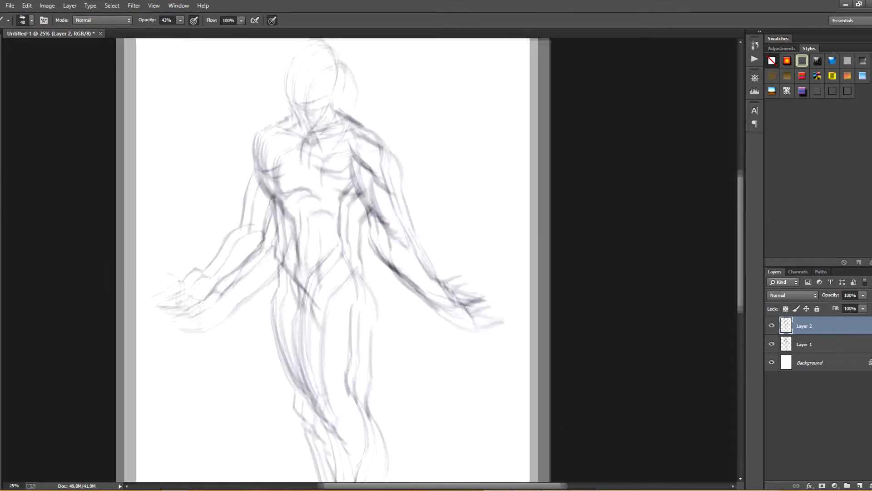
{"action": "left_click_drag", "start_coordinate": [353, 152], "coordinate": [362, 171]}
{"action": "left_click_drag", "start_coordinate": [393, 134], "coordinate": [381, 194]}
{"action": "left_click_drag", "start_coordinate": [370, 159], "coordinate": [410, 170]}
{"action": "left_click_drag", "start_coordinate": [376, 152], "coordinate": [409, 172]}
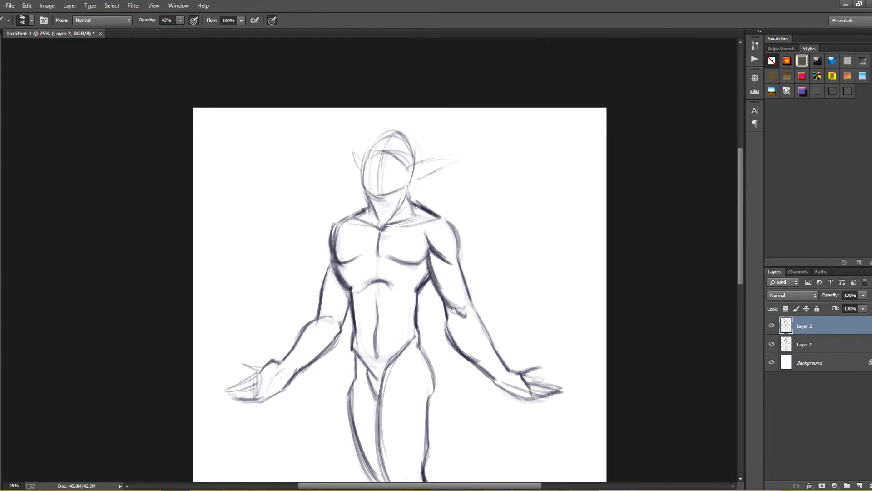
{"action": "mouse_move", "coordinate": [400, 282]}
{"action": "left_mouse_down"}
{"action": "mouse_move", "coordinate": [414, 209]}
{"action": "mouse_move", "coordinate": [415, 224]}
{"action": "left_mouse_up"}
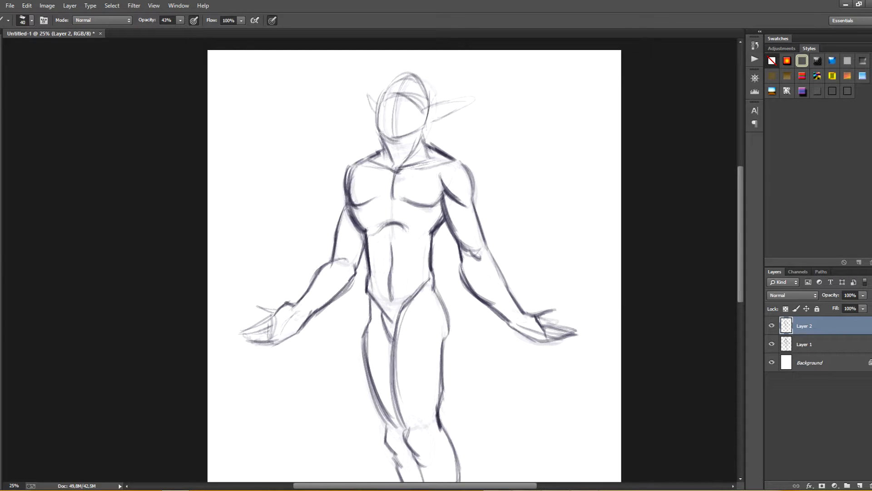
Scale Layer 1 and Layer 2 down together with Free Transform and reposition the figure on the canvas
{"action": "left_click_drag", "start_coordinate": [406, 53], "coordinate": [437, 116]}
{"action": "left_click", "coordinate": [805, 344], "text": "ctrl"}
{"action": "key", "text": "ctrl+t"}
{"action": "key", "text": "ctrl+minus"}
{"action": "left_click_drag", "start_coordinate": [479, 64], "coordinate": [464, 89]}
{"action": "left_click_drag", "start_coordinate": [356, 251], "coordinate": [362, 262]}
{"action": "key", "text": "Return"}
{"action": "key", "text": "ctrl+plus"}
{"action": "key", "text": "ctrl+plus"}
Sketch tall flame-like hair rising above the head on Layer 2, erasing stray strokes
{"action": "left_click", "coordinate": [805, 326]}
{"action": "left_click_drag", "start_coordinate": [382, 66], "coordinate": [390, 109]}
{"action": "left_click_drag", "start_coordinate": [371, 107], "coordinate": [401, 180]}
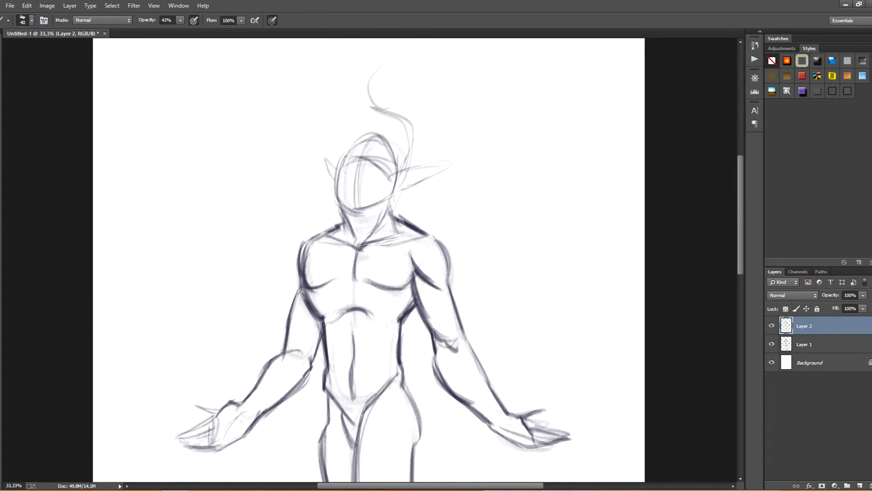
{"action": "left_click_drag", "start_coordinate": [415, 59], "coordinate": [349, 95]}
{"action": "left_click_drag", "start_coordinate": [354, 88], "coordinate": [340, 145]}
{"action": "mouse_move", "coordinate": [398, 40]}
{"action": "left_mouse_down"}
{"action": "mouse_move", "coordinate": [354, 89]}
{"action": "mouse_move", "coordinate": [337, 136]}
{"action": "left_mouse_up"}
{"action": "key", "text": "e"}
{"action": "left_click_drag", "start_coordinate": [52, 34], "coordinate": [62, 52]}
{"action": "mouse_move", "coordinate": [315, 69]}
{"action": "left_mouse_down"}
{"action": "mouse_move", "coordinate": [303, 75]}
{"action": "mouse_move", "coordinate": [307, 31]}
{"action": "left_mouse_up"}
{"action": "left_click_drag", "start_coordinate": [399, 45], "coordinate": [400, 64]}
{"action": "key", "text": "b"}
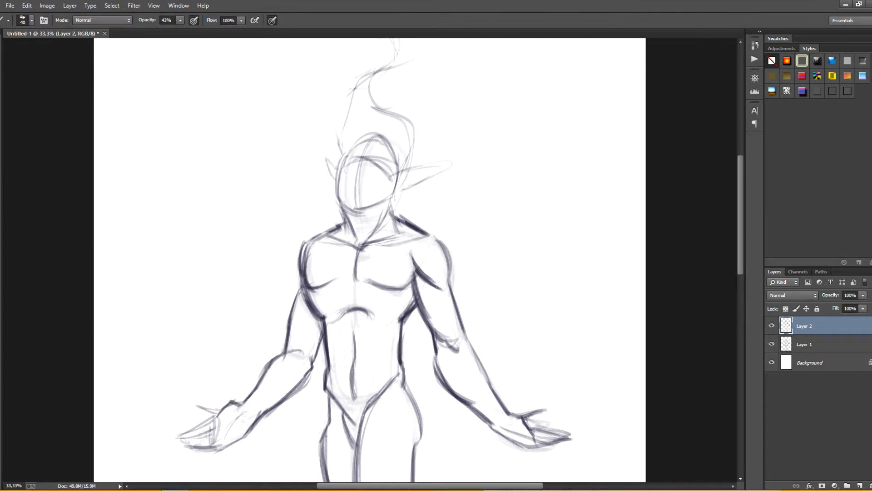
Select Layer 1 together with Layer 2 and move the whole figure slightly down the page
{"action": "key", "text": "ctrl+minus"}
{"action": "key", "text": "ctrl+minus"}
{"action": "left_click", "coordinate": [805, 344], "text": "shift"}
{"action": "key", "text": "v"}
{"action": "left_click_drag", "start_coordinate": [371, 218], "coordinate": [371, 231]}
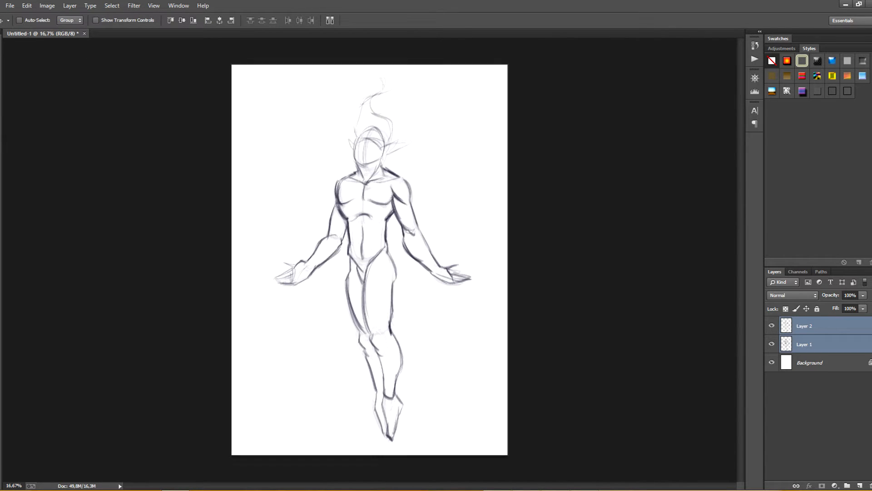
Sketch a round orb with a wisp rising from it above the figure's left hand on Layer 2
{"action": "key", "text": "ctrl+plus"}
{"action": "left_click", "coordinate": [805, 326]}
{"action": "key", "text": "b"}
{"action": "mouse_move", "coordinate": [507, 224]}
{"action": "left_mouse_down"}
{"action": "mouse_move", "coordinate": [520, 262]}
{"action": "mouse_move", "coordinate": [480, 243]}
{"action": "left_mouse_up"}
{"action": "left_click_drag", "start_coordinate": [500, 176], "coordinate": [522, 226]}
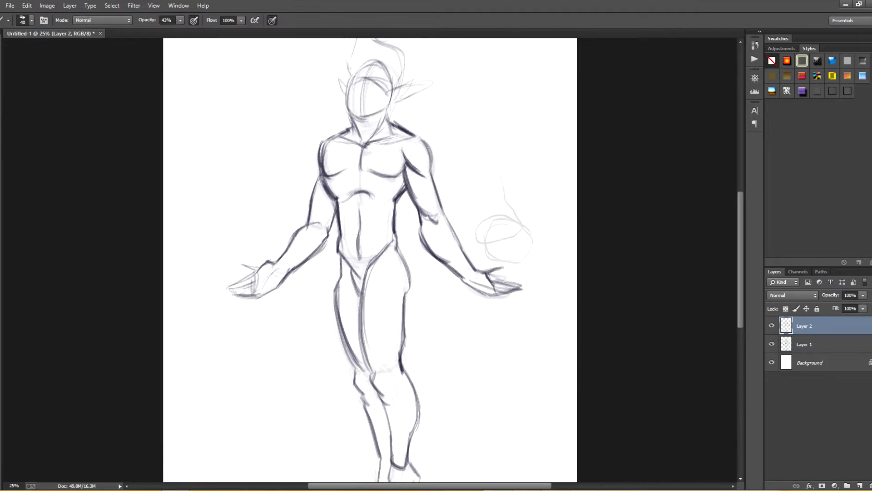
Sketch a matching flame orb above the figure's right hand, extend the wisps upward and erase stray strokes
{"action": "left_click_drag", "start_coordinate": [251, 224], "coordinate": [233, 260]}
{"action": "left_click_drag", "start_coordinate": [228, 184], "coordinate": [251, 224]}
{"action": "left_click_drag", "start_coordinate": [241, 178], "coordinate": [253, 233]}
{"action": "left_click_drag", "start_coordinate": [370, 182], "coordinate": [370, 268]}
{"action": "left_click_drag", "start_coordinate": [226, 195], "coordinate": [221, 323]}
{"action": "left_click_drag", "start_coordinate": [496, 243], "coordinate": [495, 290]}
{"action": "key", "text": "e"}
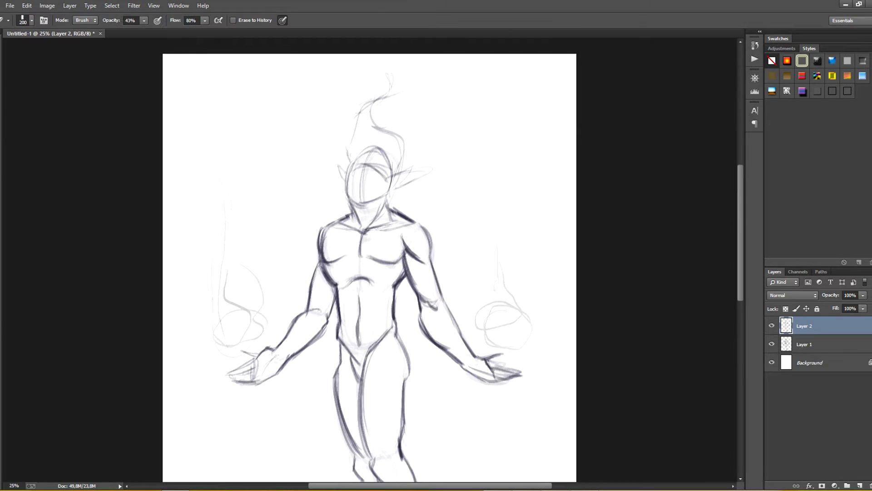
{"action": "left_click_drag", "start_coordinate": [213, 191], "coordinate": [213, 254]}
Merge Layer 1 and Layer 2, fade the merged sketch by lowering its opacity, and add a new layer above it
{"action": "key", "text": "b"}
{"action": "left_click", "coordinate": [824, 344], "text": "shift"}
{"action": "right_click", "coordinate": [838, 344]}
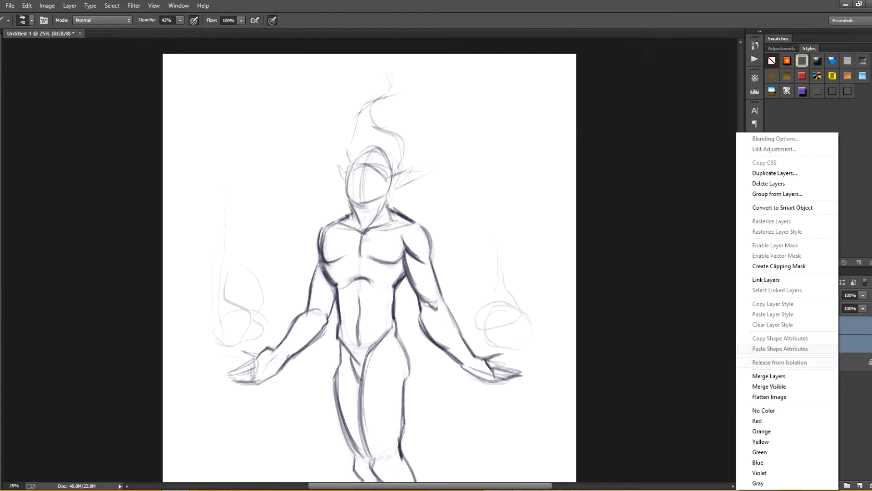
{"action": "left_click", "coordinate": [808, 376]}
{"action": "left_click_drag", "start_coordinate": [830, 295], "coordinate": [802, 295]}
{"action": "key", "text": "ctrl+shift+alt+n"}
Set the brush size to 30 and sketch the long flared sides and hem of a robe around the legs
{"action": "key", "text": "ctrl+plus"}
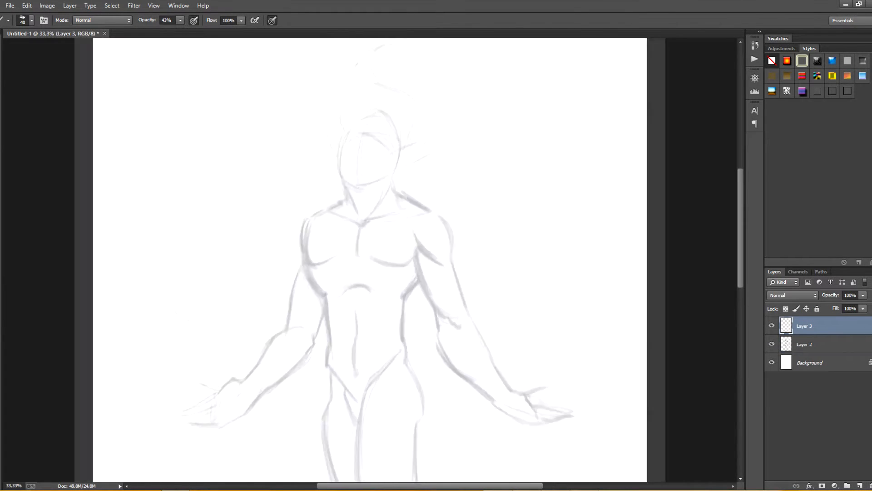
{"action": "key", "text": "ctrl+plus"}
{"action": "key", "text": "ctrl+minus"}
{"action": "key", "text": "ctrl+minus"}
{"action": "key", "text": "ctrl+minus"}
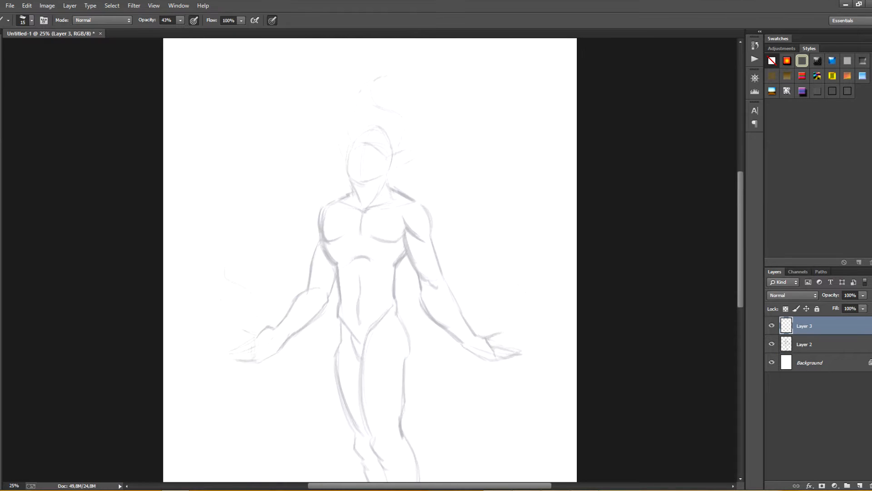
{"action": "key", "text": "bracketright"}
{"action": "key", "text": "bracketright"}
{"action": "key", "text": "bracketright"}
{"action": "mouse_move", "coordinate": [333, 235]}
{"action": "left_mouse_down"}
{"action": "mouse_move", "coordinate": [318, 409]}
{"action": "mouse_move", "coordinate": [433, 400]}
{"action": "left_mouse_up"}
{"action": "left_click_drag", "start_coordinate": [404, 223], "coordinate": [447, 414]}
{"action": "left_click_drag", "start_coordinate": [326, 330], "coordinate": [356, 404]}
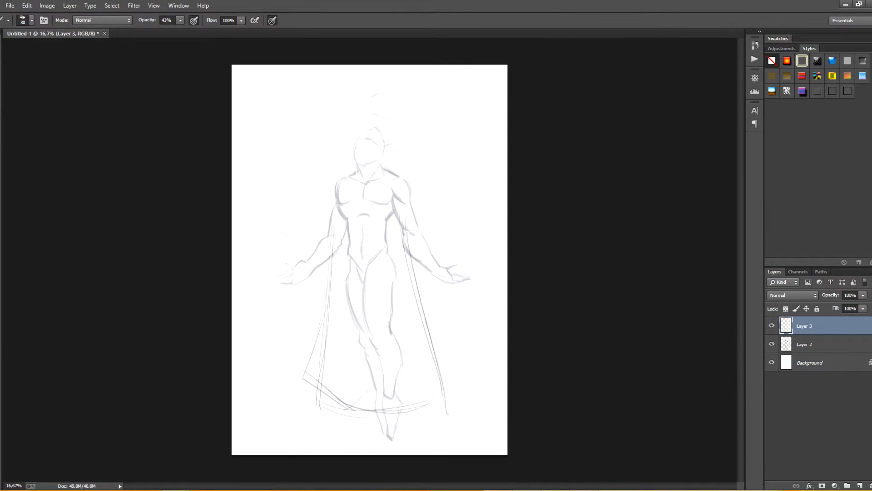
{"action": "left_click_drag", "start_coordinate": [408, 264], "coordinate": [386, 399]}
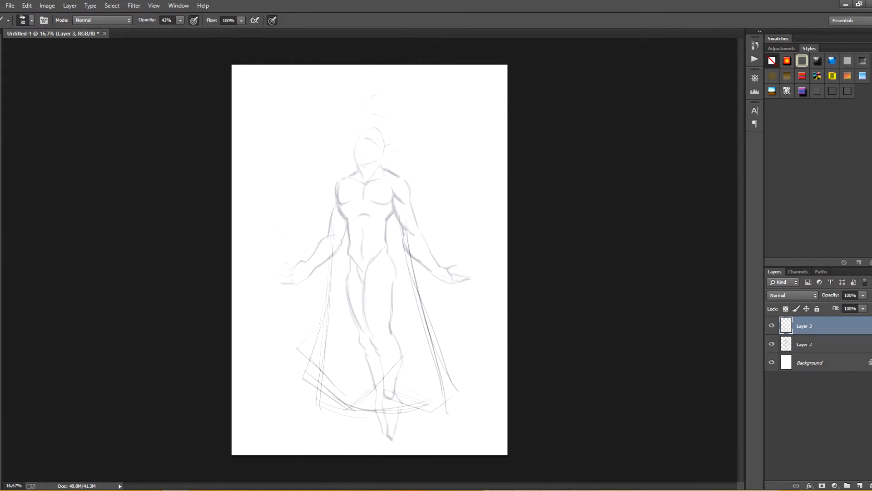
{"action": "key", "text": "ctrl+z"}
Sketch wide shoulder pads and a deep V-shaped neckline down the robe's torso, undoing stray strokes
{"action": "left_click_drag", "start_coordinate": [389, 169], "coordinate": [378, 211]}
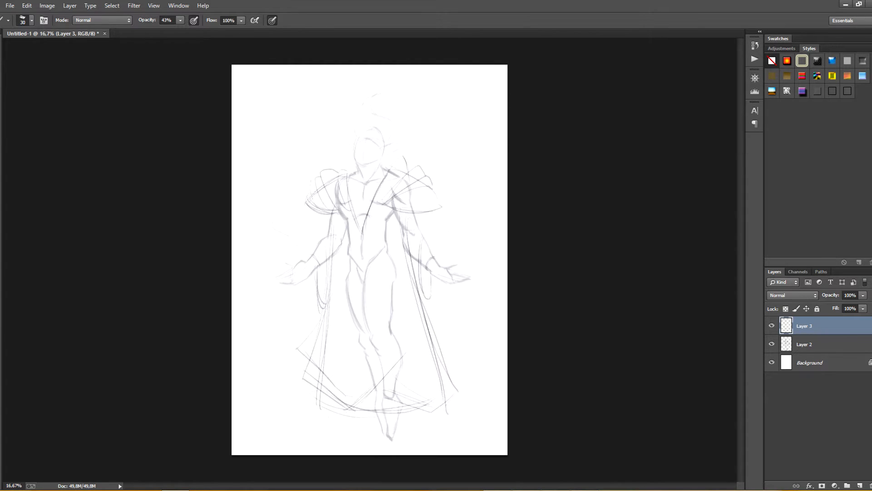
{"action": "left_click_drag", "start_coordinate": [363, 206], "coordinate": [337, 259]}
{"action": "left_click_drag", "start_coordinate": [395, 207], "coordinate": [365, 257]}
{"action": "key", "text": "ctrl+alt+z"}
{"action": "key", "text": "ctrl+alt+z"}
{"action": "left_click_drag", "start_coordinate": [360, 204], "coordinate": [339, 255]}
{"action": "left_click_drag", "start_coordinate": [388, 210], "coordinate": [356, 250]}
{"action": "mouse_move", "coordinate": [376, 212]}
{"action": "left_mouse_down"}
{"action": "mouse_move", "coordinate": [347, 243]}
{"action": "mouse_move", "coordinate": [365, 280]}
{"action": "left_mouse_up"}
{"action": "key", "text": "ctrl+alt+z"}
{"action": "key", "text": "ctrl+alt+z"}
Sketch the curved hip drape and the split front panels of the robe, erasing the hem across the legs
{"action": "left_click_drag", "start_coordinate": [380, 337], "coordinate": [398, 242]}
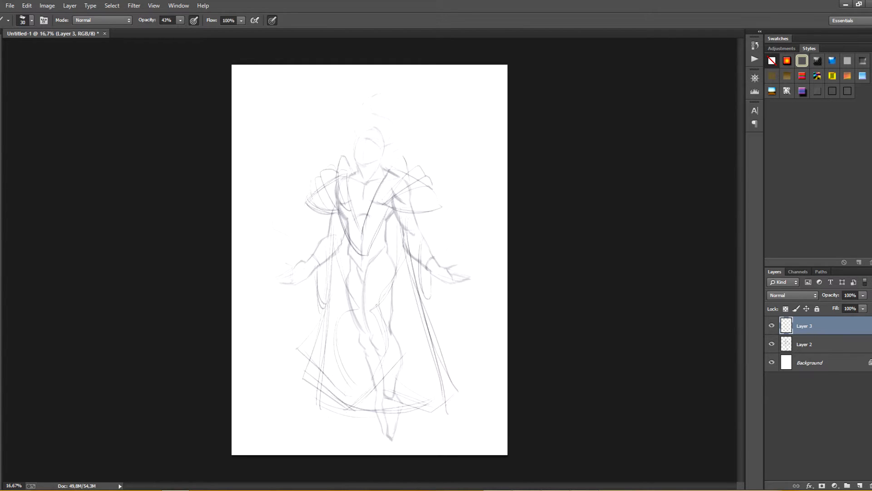
{"action": "mouse_move", "coordinate": [362, 325]}
{"action": "left_mouse_down"}
{"action": "mouse_move", "coordinate": [352, 399]}
{"action": "mouse_move", "coordinate": [417, 407]}
{"action": "mouse_move", "coordinate": [452, 372]}
{"action": "left_mouse_up"}
{"action": "mouse_move", "coordinate": [363, 322]}
{"action": "left_mouse_down"}
{"action": "mouse_move", "coordinate": [347, 411]}
{"action": "mouse_move", "coordinate": [418, 406]}
{"action": "mouse_move", "coordinate": [347, 403]}
{"action": "mouse_move", "coordinate": [416, 411]}
{"action": "left_mouse_up"}
{"action": "key", "text": "e"}
{"action": "key", "text": "b"}
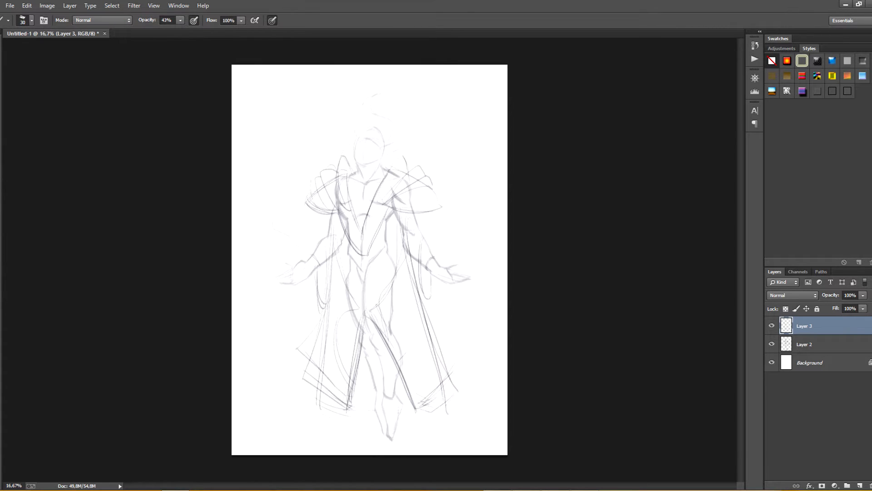
{"action": "key", "text": "ctrl+z"}
{"action": "left_click_drag", "start_coordinate": [366, 316], "coordinate": [429, 405]}
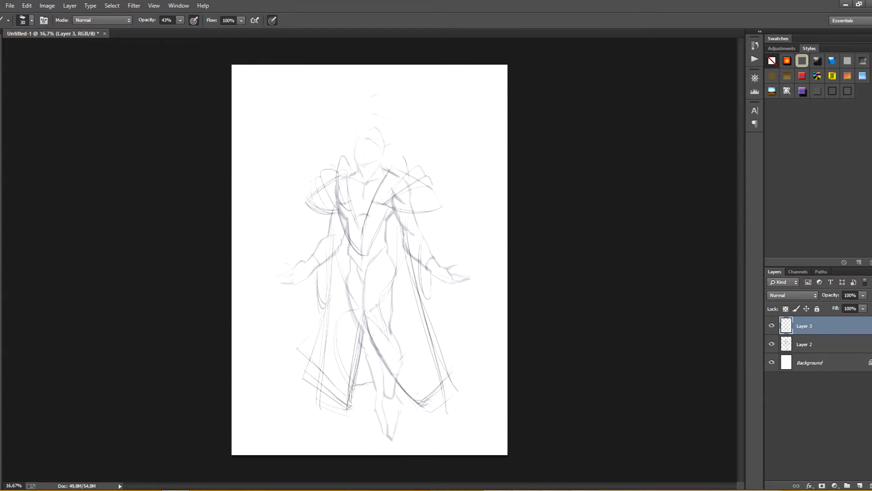
Draw the inner hem of the robe between the split front panels and clean up its lines
{"action": "left_click_drag", "start_coordinate": [353, 391], "coordinate": [389, 402]}
{"action": "mouse_move", "coordinate": [353, 393]}
{"action": "left_mouse_down"}
{"action": "mouse_move", "coordinate": [405, 393]}
{"action": "mouse_move", "coordinate": [399, 419]}
{"action": "left_mouse_up"}
{"action": "key", "text": "e"}
{"action": "key", "text": "b"}
Draw a collar with a heavy oval pendant holding a faceted diamond-shaped gem on the upper chest
{"action": "left_click_drag", "start_coordinate": [366, 181], "coordinate": [366, 200]}
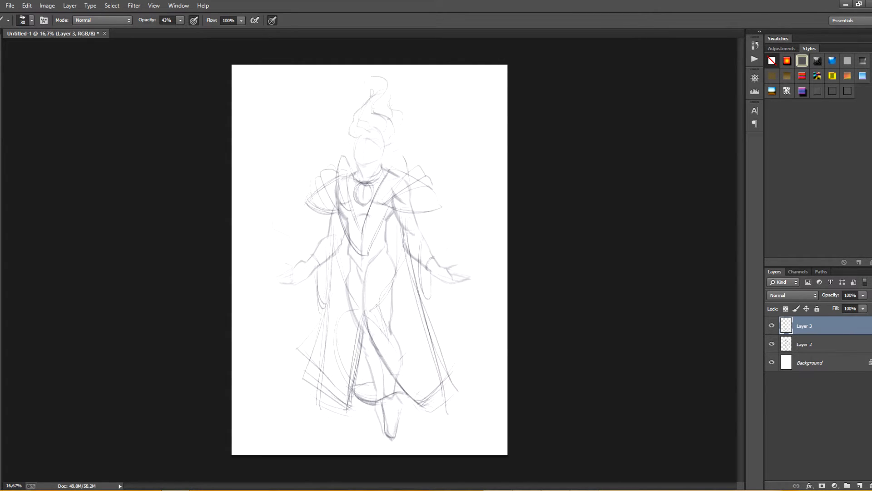
{"action": "key", "text": "ctrl+plus"}
{"action": "key", "text": "ctrl+plus"}
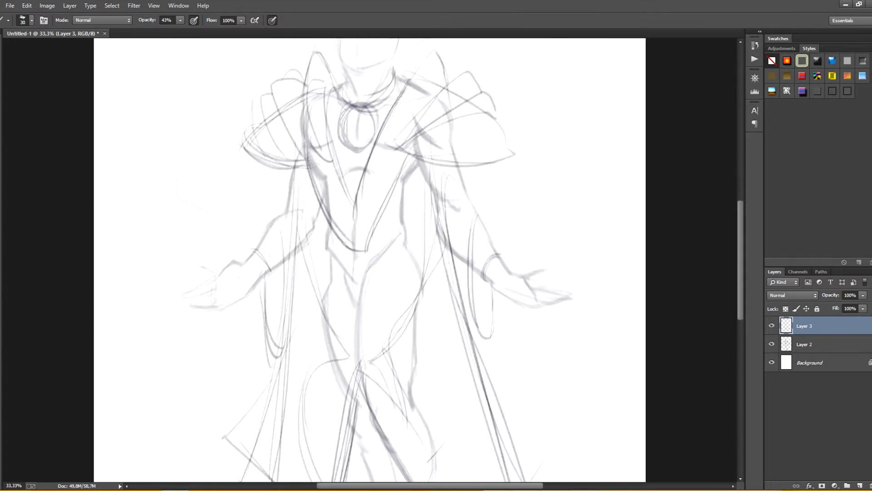
{"action": "mouse_move", "coordinate": [381, 291]}
{"action": "left_mouse_down"}
{"action": "mouse_move", "coordinate": [416, 229]}
{"action": "mouse_move", "coordinate": [391, 266]}
{"action": "mouse_move", "coordinate": [411, 220]}
{"action": "mouse_move", "coordinate": [374, 241]}
{"action": "mouse_move", "coordinate": [391, 264]}
{"action": "left_mouse_up"}
{"action": "mouse_move", "coordinate": [393, 216]}
{"action": "left_mouse_down"}
{"action": "mouse_move", "coordinate": [409, 238]}
{"action": "mouse_move", "coordinate": [390, 257]}
{"action": "mouse_move", "coordinate": [360, 121]}
{"action": "mouse_move", "coordinate": [421, 172]}
{"action": "left_mouse_up"}
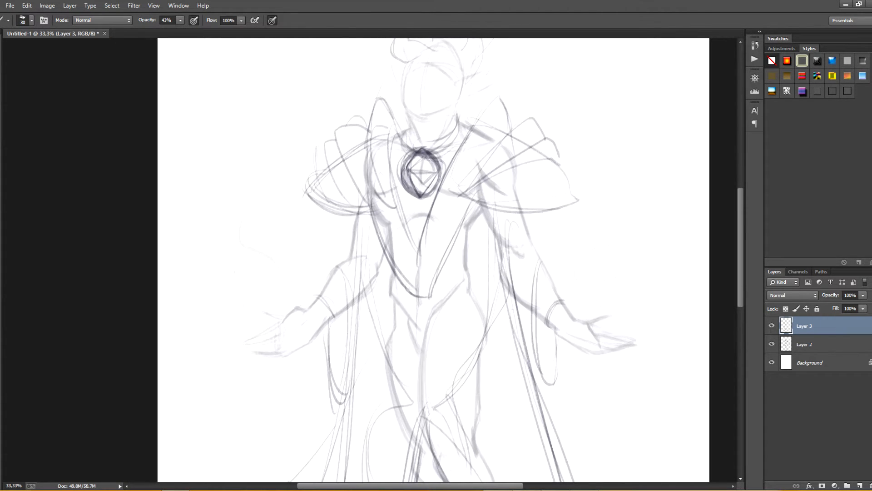
Draw the hanging sleeve openings along both forearms and the rolled cuffs around the elbows
{"action": "left_click_drag", "start_coordinate": [341, 263], "coordinate": [359, 363]}
{"action": "left_click_drag", "start_coordinate": [545, 268], "coordinate": [531, 343]}
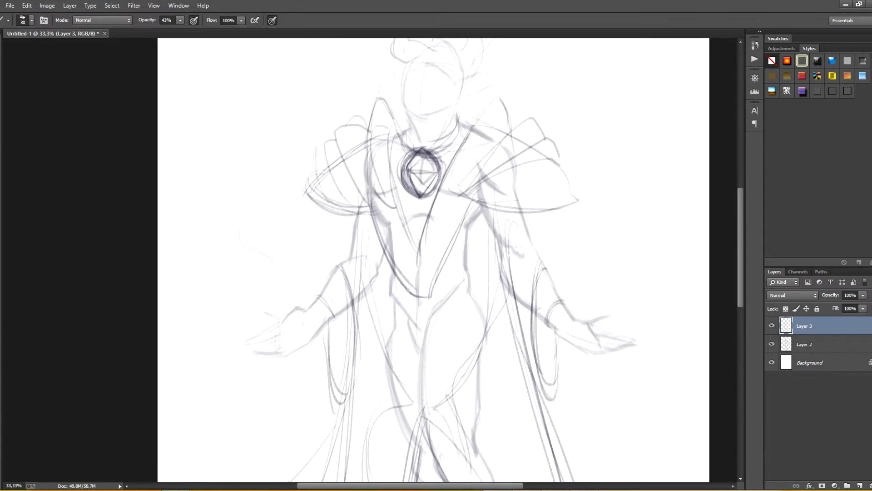
{"action": "mouse_move", "coordinate": [542, 249]}
{"action": "left_mouse_down"}
{"action": "mouse_move", "coordinate": [517, 286]}
{"action": "mouse_move", "coordinate": [504, 268]}
{"action": "left_mouse_up"}
{"action": "left_click_drag", "start_coordinate": [504, 268], "coordinate": [536, 233]}
{"action": "left_click_drag", "start_coordinate": [363, 241], "coordinate": [340, 274]}
Darken the outer tips and lower edges of both shoulder pads and reinforce the neckline below the pendant
{"action": "left_click_drag", "start_coordinate": [555, 161], "coordinate": [575, 203]}
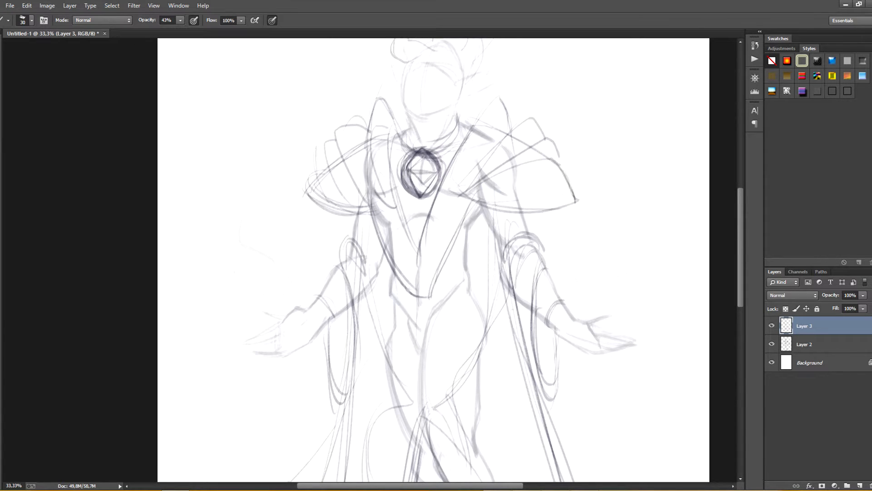
{"action": "left_click_drag", "start_coordinate": [331, 169], "coordinate": [300, 190]}
{"action": "left_click_drag", "start_coordinate": [301, 191], "coordinate": [334, 212]}
{"action": "left_click_drag", "start_coordinate": [326, 173], "coordinate": [303, 193]}
{"action": "left_click_drag", "start_coordinate": [550, 160], "coordinate": [579, 199]}
{"action": "left_click_drag", "start_coordinate": [576, 202], "coordinate": [509, 209]}
{"action": "left_click_drag", "start_coordinate": [314, 187], "coordinate": [355, 208]}
{"action": "left_click_drag", "start_coordinate": [443, 189], "coordinate": [425, 250]}
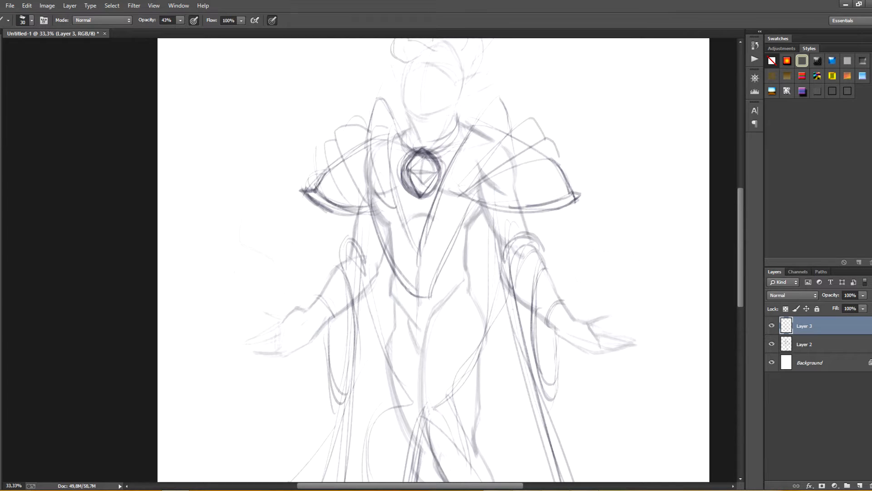
Darken the robe's side edges beside the torso and define the bracer bands on both forearms
{"action": "mouse_move", "coordinate": [379, 200]}
{"action": "left_mouse_down"}
{"action": "mouse_move", "coordinate": [427, 295]}
{"action": "mouse_move", "coordinate": [361, 337]}
{"action": "left_mouse_up"}
{"action": "left_click_drag", "start_coordinate": [493, 200], "coordinate": [518, 333]}
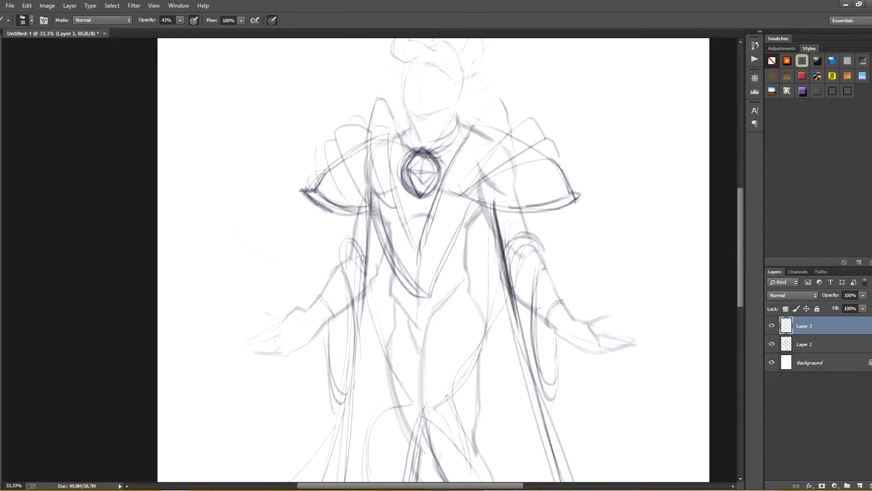
{"action": "left_click_drag", "start_coordinate": [316, 300], "coordinate": [335, 315]}
{"action": "mouse_move", "coordinate": [341, 266]}
{"action": "left_mouse_down"}
{"action": "mouse_move", "coordinate": [320, 302]}
{"action": "mouse_move", "coordinate": [357, 253]}
{"action": "mouse_move", "coordinate": [369, 275]}
{"action": "left_mouse_up"}
{"action": "left_click_drag", "start_coordinate": [536, 259], "coordinate": [552, 276]}
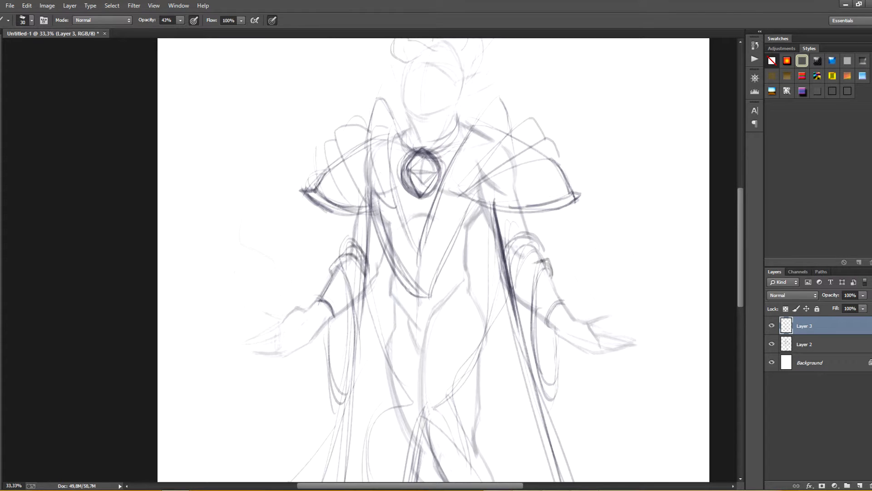
Draw the pointed ears, jawline and neck, and sketch the eyes, nose and mouth on the face
{"action": "scroll", "coordinate": [433, 259], "scroll_direction": "up", "scroll_amount": 3}
{"action": "mouse_move", "coordinate": [463, 239]}
{"action": "left_mouse_down"}
{"action": "mouse_move", "coordinate": [515, 231]}
{"action": "mouse_move", "coordinate": [461, 253]}
{"action": "left_mouse_up"}
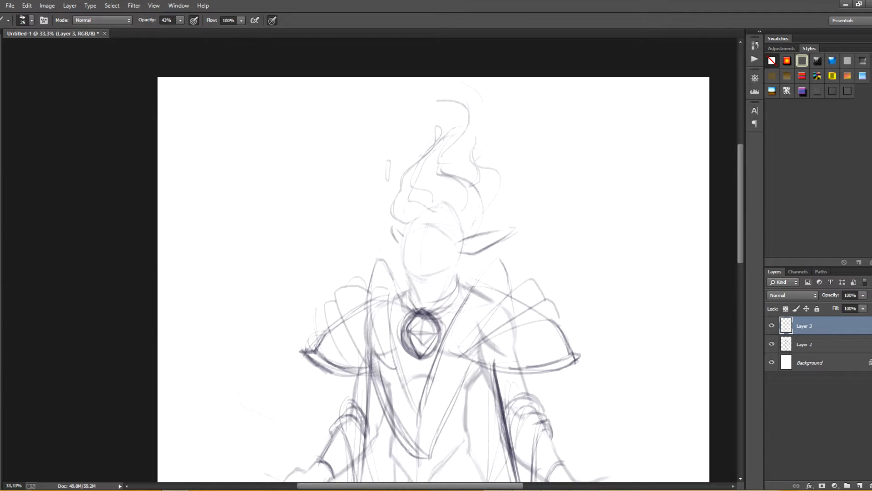
{"action": "mouse_move", "coordinate": [403, 259]}
{"action": "left_mouse_down"}
{"action": "mouse_move", "coordinate": [424, 278]}
{"action": "mouse_move", "coordinate": [452, 264]}
{"action": "mouse_move", "coordinate": [422, 303]}
{"action": "left_mouse_up"}
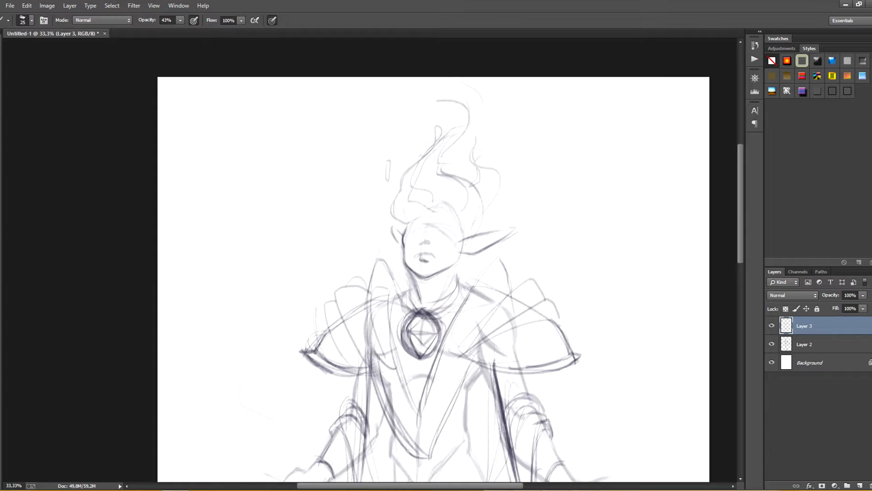
{"action": "left_click_drag", "start_coordinate": [437, 227], "coordinate": [452, 233]}
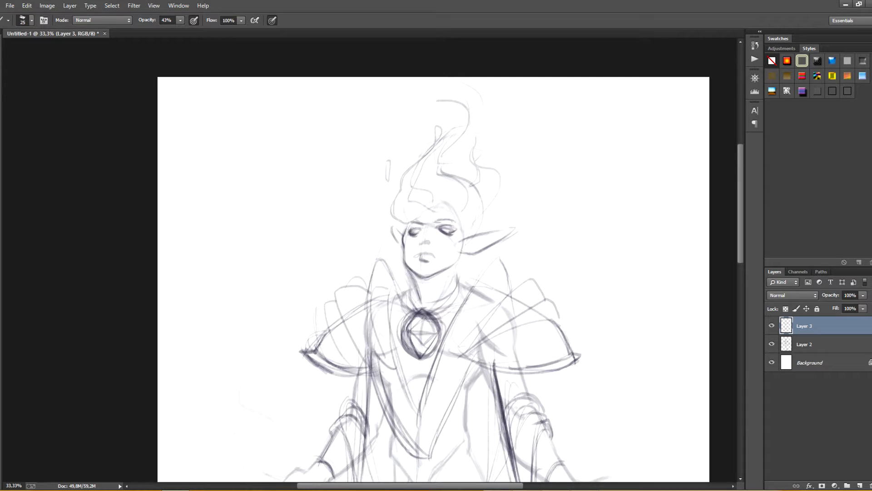
Select the nose area with the Lasso, adjust its position on the face and deselect it
{"action": "key", "text": "l"}
{"action": "mouse_move", "coordinate": [422, 228]}
{"action": "left_mouse_down"}
{"action": "mouse_move", "coordinate": [414, 231]}
{"action": "mouse_move", "coordinate": [425, 244]}
{"action": "left_mouse_up"}
{"action": "key", "text": "v"}
{"action": "key", "text": "ctrl+d"}
Refine the facial features, hairline and side of the neck, alternating between brush strokes and erasing
{"action": "key", "text": "b"}
{"action": "key", "text": "e"}
{"action": "key", "text": "b"}
{"action": "key", "text": "e"}
{"action": "key", "text": "b"}
{"action": "left_click_drag", "start_coordinate": [451, 208], "coordinate": [408, 223]}
{"action": "key", "text": "e"}
{"action": "mouse_move", "coordinate": [428, 209]}
{"action": "left_mouse_down"}
{"action": "mouse_move", "coordinate": [445, 209]}
{"action": "mouse_move", "coordinate": [427, 207]}
{"action": "left_mouse_up"}
{"action": "key", "text": "b"}
{"action": "left_click_drag", "start_coordinate": [455, 260], "coordinate": [458, 284]}
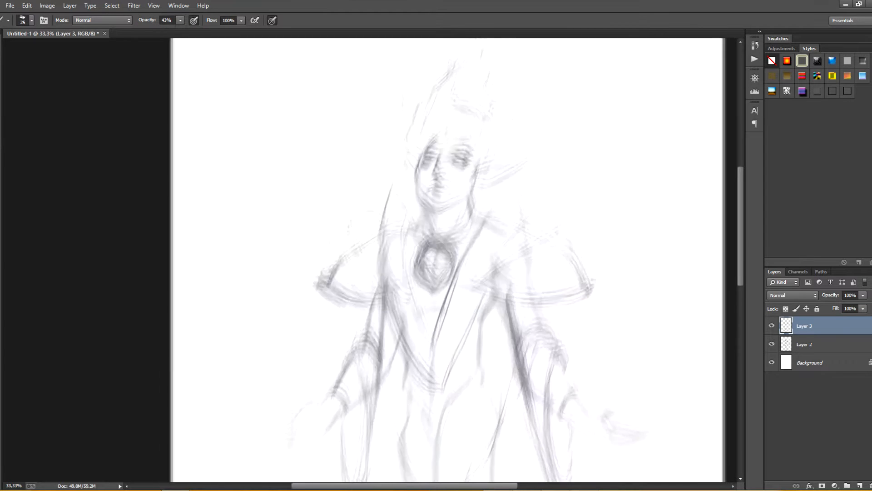
Darken the wavy hair strand rising behind the pointed ear and refine the neck edge and eyebrow
{"action": "left_click_drag", "start_coordinate": [505, 139], "coordinate": [496, 162]}
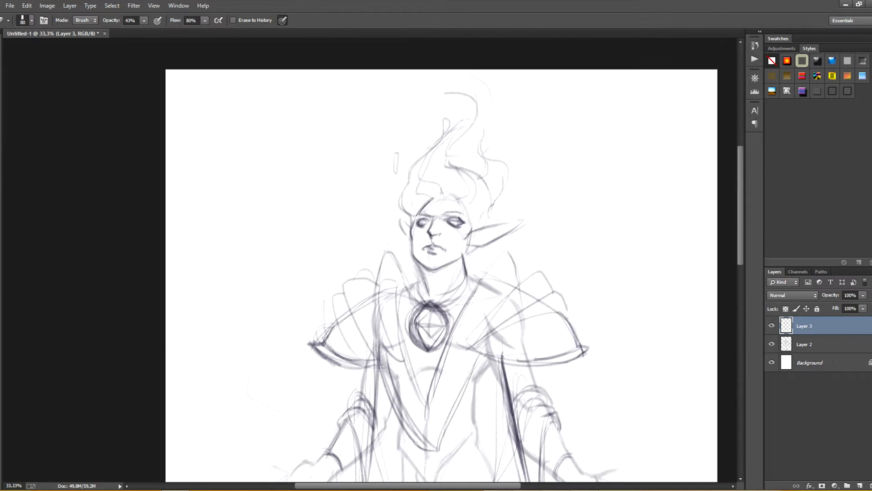
{"action": "key", "text": "b"}
{"action": "left_click_drag", "start_coordinate": [496, 222], "coordinate": [483, 169]}
{"action": "left_click_drag", "start_coordinate": [482, 128], "coordinate": [495, 200]}
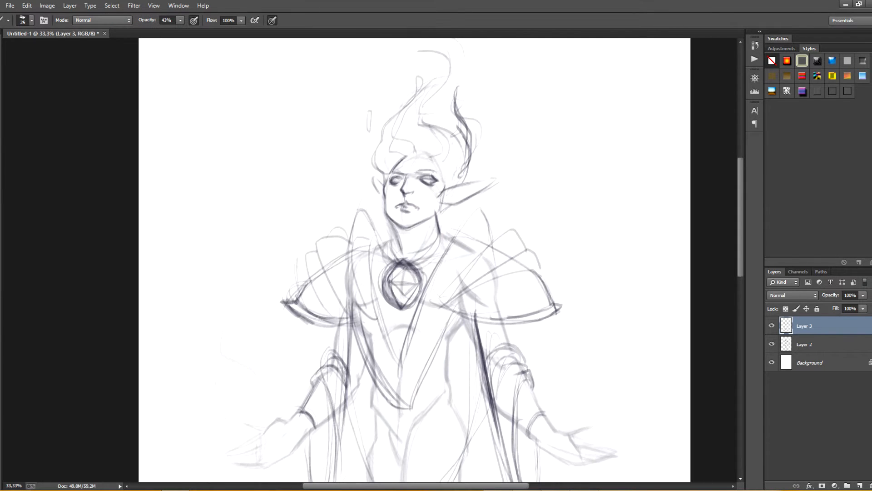
{"action": "left_click_drag", "start_coordinate": [432, 219], "coordinate": [423, 257]}
{"action": "left_click_drag", "start_coordinate": [392, 169], "coordinate": [403, 175]}
Draw a thick segmented necklace around the neck leading down to the pendant on both sides
{"action": "left_click_drag", "start_coordinate": [413, 290], "coordinate": [411, 231]}
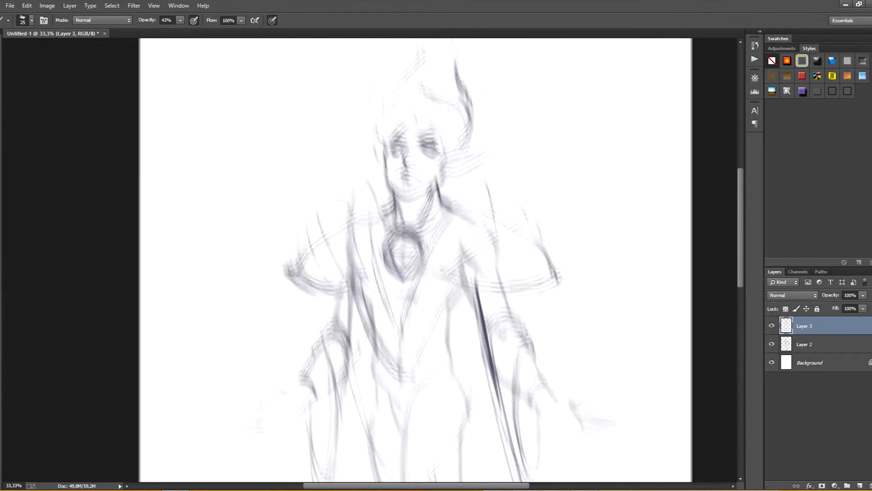
{"action": "left_click_drag", "start_coordinate": [422, 240], "coordinate": [429, 260]}
{"action": "mouse_move", "coordinate": [429, 234]}
{"action": "left_mouse_down"}
{"action": "mouse_move", "coordinate": [438, 255]}
{"action": "mouse_move", "coordinate": [446, 248]}
{"action": "left_mouse_up"}
{"action": "left_click_drag", "start_coordinate": [446, 213], "coordinate": [453, 234]}
{"action": "left_click_drag", "start_coordinate": [400, 233], "coordinate": [389, 248]}
{"action": "mouse_move", "coordinate": [398, 224]}
{"action": "left_mouse_down"}
{"action": "mouse_move", "coordinate": [385, 240]}
{"action": "mouse_move", "coordinate": [384, 231]}
{"action": "left_mouse_up"}
{"action": "left_click_drag", "start_coordinate": [390, 211], "coordinate": [398, 209]}
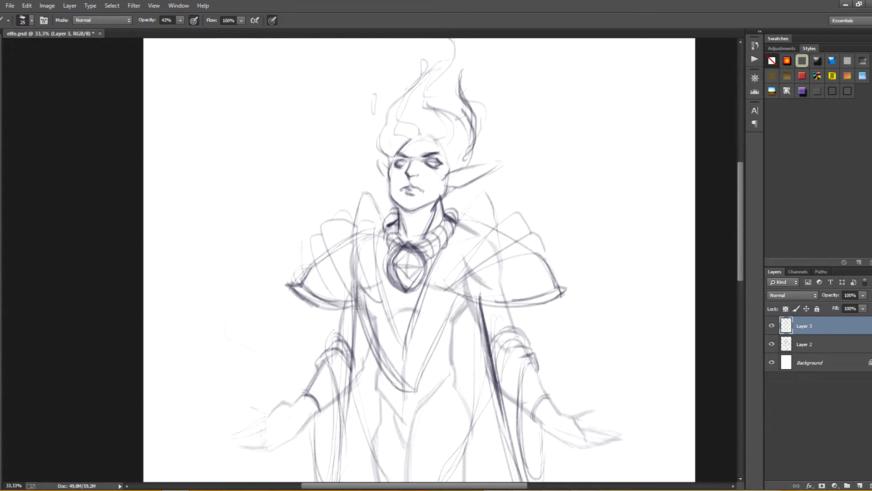
Define the curling upper strands of the flame-like hair
{"action": "left_click_drag", "start_coordinate": [423, 136], "coordinate": [418, 198]}
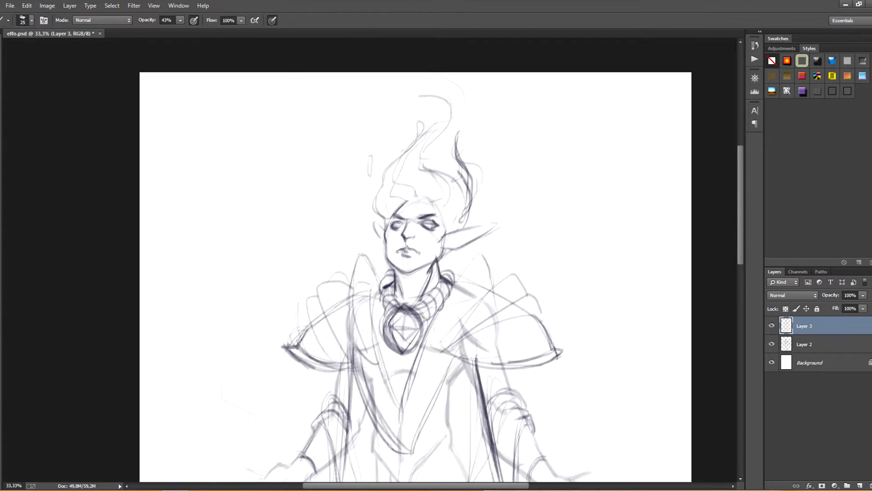
{"action": "left_click_drag", "start_coordinate": [415, 112], "coordinate": [419, 136]}
{"action": "left_click_drag", "start_coordinate": [416, 120], "coordinate": [423, 143]}
{"action": "left_click_drag", "start_coordinate": [441, 102], "coordinate": [423, 143]}
Erase part of the long pointed ear and redraw its outline beside the face
{"action": "key", "text": "e"}
{"action": "mouse_move", "coordinate": [494, 226]}
{"action": "left_mouse_down"}
{"action": "mouse_move", "coordinate": [449, 249]}
{"action": "mouse_move", "coordinate": [491, 214]}
{"action": "left_mouse_up"}
{"action": "key", "text": "m"}
{"action": "key", "text": "ctrl+d"}
{"action": "key", "text": "b"}
{"action": "mouse_move", "coordinate": [445, 232]}
{"action": "left_mouse_down"}
{"action": "mouse_move", "coordinate": [488, 217]}
{"action": "mouse_move", "coordinate": [447, 241]}
{"action": "left_mouse_up"}
Draw the pointed collar peaks on both shoulders and the layered plates along the left shoulder pad in bold lines
{"action": "scroll", "coordinate": [415, 260], "scroll_direction": "down", "scroll_amount": 5}
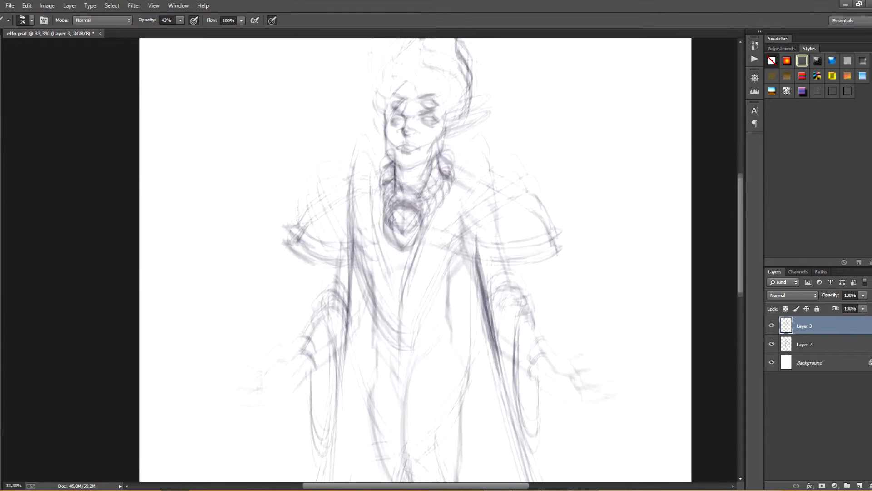
{"action": "left_click_drag", "start_coordinate": [451, 185], "coordinate": [481, 149]}
{"action": "left_click_drag", "start_coordinate": [455, 179], "coordinate": [476, 153]}
{"action": "left_click_drag", "start_coordinate": [481, 151], "coordinate": [494, 182]}
{"action": "left_click_drag", "start_coordinate": [495, 181], "coordinate": [514, 168]}
{"action": "left_click_drag", "start_coordinate": [514, 168], "coordinate": [543, 221]}
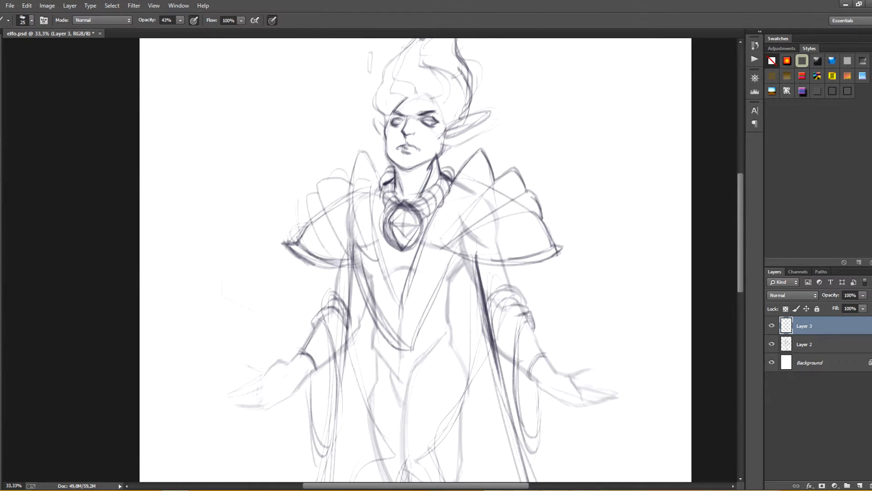
{"action": "left_click_drag", "start_coordinate": [361, 150], "coordinate": [379, 179]}
{"action": "left_click_drag", "start_coordinate": [359, 148], "coordinate": [350, 271]}
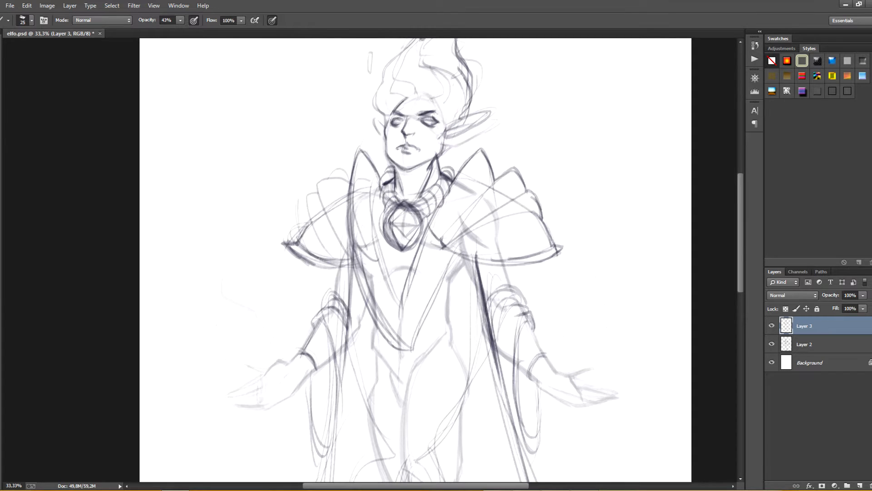
Rework the figure's right shoulder pad and add fold lines at both sides of the torso
{"action": "left_click_drag", "start_coordinate": [383, 225], "coordinate": [337, 263]}
{"action": "left_click_drag", "start_coordinate": [468, 259], "coordinate": [445, 320]}
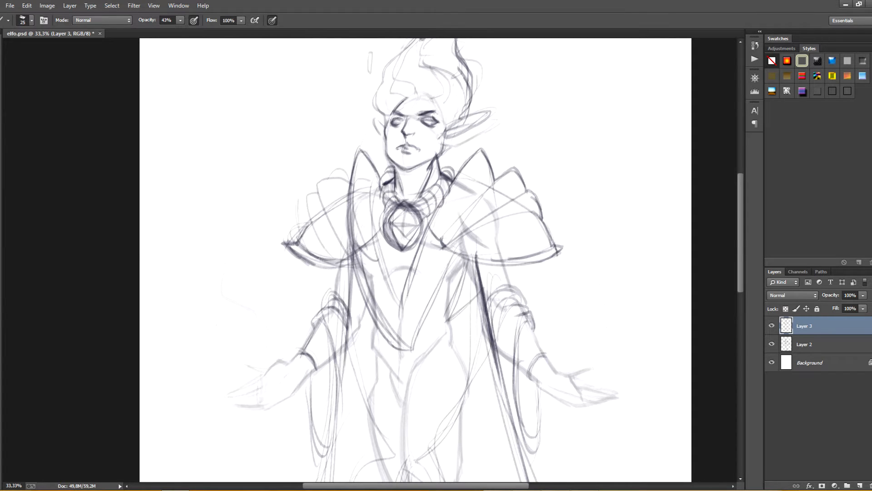
{"action": "left_click_drag", "start_coordinate": [364, 278], "coordinate": [341, 320]}
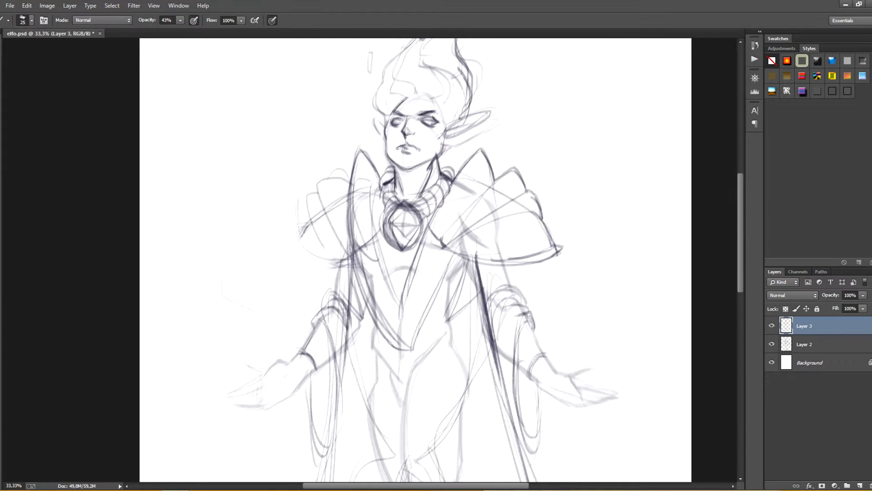
{"action": "key", "text": "ctrl+minus"}
{"action": "left_click_drag", "start_coordinate": [386, 204], "coordinate": [396, 273]}
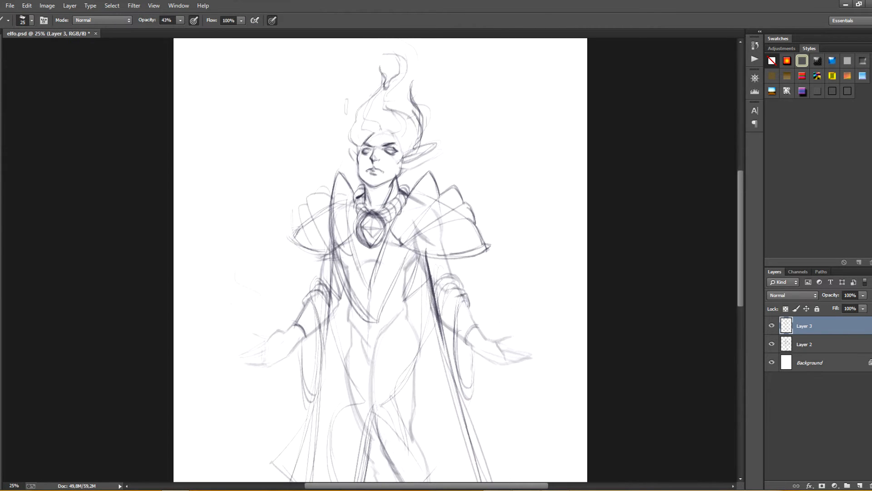
{"action": "key", "text": "ctrl+plus"}
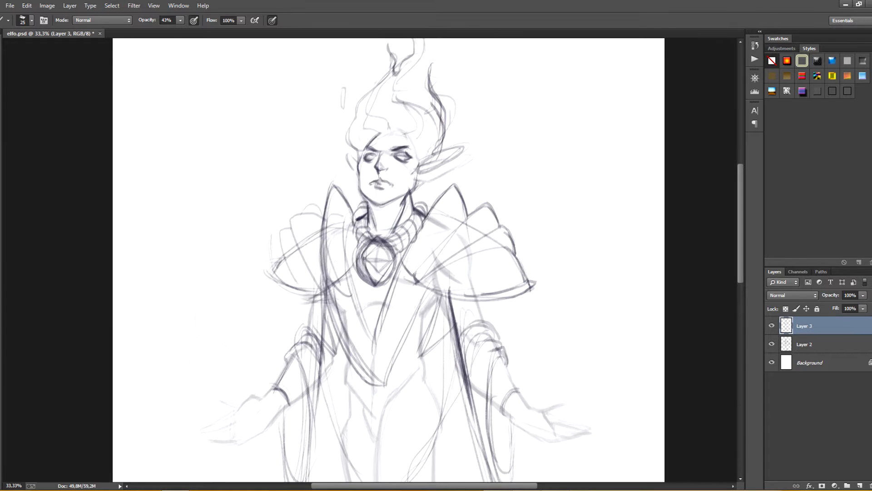
Redraw the long curved plate on the figure's right shoulder pad and darken the plate dividers on the left pad
{"action": "left_click_drag", "start_coordinate": [304, 207], "coordinate": [320, 281]}
{"action": "key", "text": "ctrl+alt+z"}
{"action": "key", "text": "ctrl+alt+z"}
{"action": "mouse_move", "coordinate": [298, 213]}
{"action": "left_mouse_down"}
{"action": "mouse_move", "coordinate": [323, 221]}
{"action": "mouse_move", "coordinate": [323, 289]}
{"action": "left_mouse_up"}
{"action": "left_click_drag", "start_coordinate": [467, 217], "coordinate": [416, 275]}
{"action": "left_click_drag", "start_coordinate": [486, 203], "coordinate": [415, 274]}
Draw the curved lower rim of the figure's left shoulder pad in bold strokes
{"action": "key", "text": "r"}
{"action": "left_click_drag", "start_coordinate": [455, 205], "coordinate": [468, 236]}
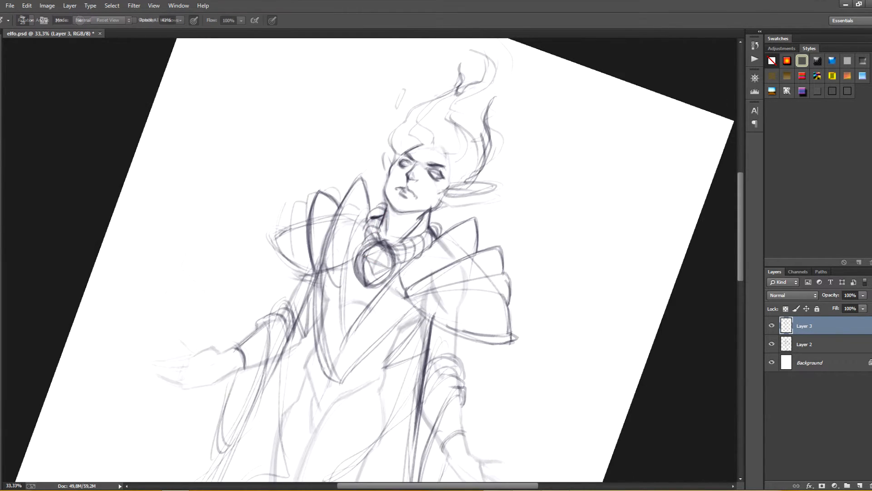
{"action": "left_click_drag", "start_coordinate": [385, 276], "coordinate": [447, 339]}
{"action": "key", "text": "r"}
{"action": "left_click_drag", "start_coordinate": [427, 204], "coordinate": [396, 335]}
{"action": "left_click_drag", "start_coordinate": [227, 339], "coordinate": [275, 285]}
Extend the rim of the figure's left shoulder pad into a pointed outer tip, erasing and redrawing its edge
{"action": "key", "text": "r"}
{"action": "mouse_move", "coordinate": [414, 326]}
{"action": "left_mouse_down"}
{"action": "mouse_move", "coordinate": [423, 319]}
{"action": "mouse_move", "coordinate": [325, 194]}
{"action": "left_mouse_up"}
{"action": "left_click_drag", "start_coordinate": [495, 164], "coordinate": [511, 152]}
{"action": "left_click_drag", "start_coordinate": [511, 151], "coordinate": [503, 193]}
{"action": "key", "text": "e"}
{"action": "mouse_move", "coordinate": [462, 231]}
{"action": "left_mouse_down"}
{"action": "mouse_move", "coordinate": [425, 249]}
{"action": "mouse_move", "coordinate": [503, 163]}
{"action": "mouse_move", "coordinate": [472, 222]}
{"action": "left_mouse_up"}
{"action": "key", "text": "b"}
{"action": "left_click_drag", "start_coordinate": [511, 155], "coordinate": [474, 223]}
Give the figure's right shoulder pad a matching curved lower rim that ends in a pointed outer tip
{"action": "key", "text": "r"}
{"action": "left_click_drag", "start_coordinate": [326, 200], "coordinate": [411, 314]}
{"action": "left_click_drag", "start_coordinate": [391, 199], "coordinate": [380, 239]}
{"action": "key", "text": "e"}
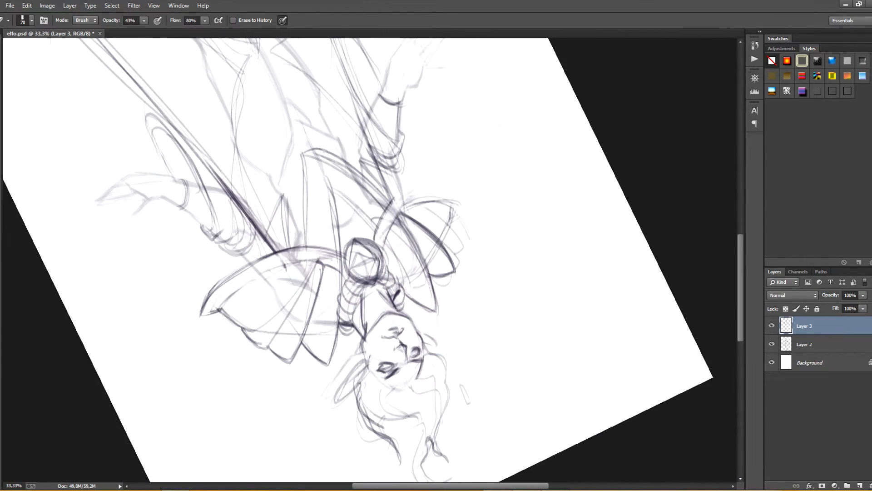
{"action": "key", "text": "r"}
{"action": "left_click_drag", "start_coordinate": [401, 319], "coordinate": [419, 304]}
{"action": "key", "text": "b"}
{"action": "left_click_drag", "start_coordinate": [365, 198], "coordinate": [409, 171]}
{"action": "left_click_drag", "start_coordinate": [380, 187], "coordinate": [434, 164]}
{"action": "key", "text": "r"}
{"action": "left_click_drag", "start_coordinate": [411, 313], "coordinate": [366, 193]}
{"action": "left_click_drag", "start_coordinate": [258, 298], "coordinate": [274, 286]}
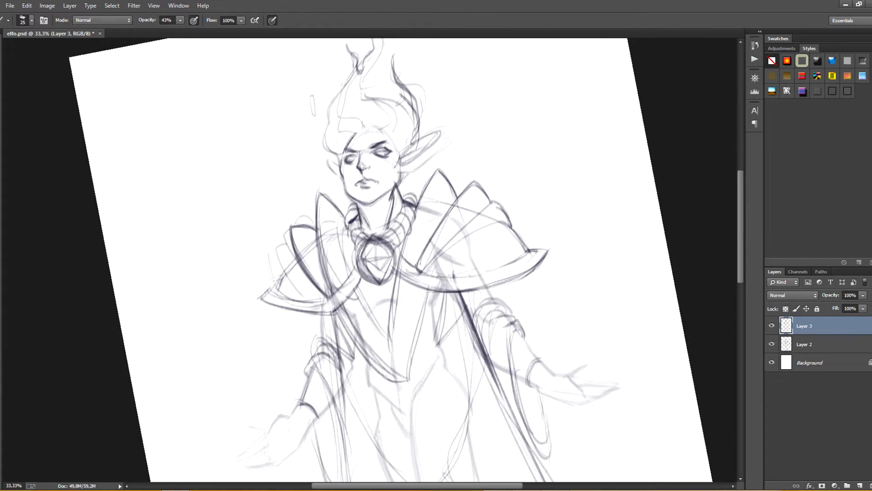
Add an outer overlapping plate to the figure's right shoulder pad and darken the outermost plate edges on the left pad
{"action": "key", "text": "r"}
{"action": "left_click_drag", "start_coordinate": [363, 190], "coordinate": [381, 192]}
{"action": "left_click_drag", "start_coordinate": [283, 222], "coordinate": [301, 223]}
{"action": "left_click_drag", "start_coordinate": [282, 223], "coordinate": [314, 291]}
{"action": "left_click_drag", "start_coordinate": [271, 261], "coordinate": [283, 234]}
{"action": "key", "text": "ctrl+z"}
{"action": "left_click_drag", "start_coordinate": [517, 262], "coordinate": [525, 285]}
{"action": "left_click_drag", "start_coordinate": [504, 234], "coordinate": [517, 262]}
{"action": "key", "text": "r"}
{"action": "mouse_move", "coordinate": [289, 219]}
{"action": "left_mouse_down"}
{"action": "mouse_move", "coordinate": [286, 244]}
{"action": "mouse_move", "coordinate": [293, 248]}
{"action": "left_mouse_up"}
{"action": "key", "text": "b"}
{"action": "key", "text": "r"}
{"action": "left_click_drag", "start_coordinate": [293, 247], "coordinate": [298, 231]}
{"action": "key", "text": "b"}
Erase the old facets inside the chest gem and rework its shape as an oval with bold strokes
{"action": "key", "text": "e"}
{"action": "mouse_move", "coordinate": [368, 249]}
{"action": "left_mouse_down"}
{"action": "mouse_move", "coordinate": [383, 248]}
{"action": "mouse_move", "coordinate": [381, 267]}
{"action": "mouse_move", "coordinate": [367, 278]}
{"action": "mouse_move", "coordinate": [387, 274]}
{"action": "mouse_move", "coordinate": [381, 282]}
{"action": "left_mouse_up"}
{"action": "key", "text": "b"}
{"action": "key", "text": "ctrl+z"}
{"action": "mouse_move", "coordinate": [372, 239]}
{"action": "left_mouse_down"}
{"action": "mouse_move", "coordinate": [389, 269]}
{"action": "mouse_move", "coordinate": [391, 254]}
{"action": "mouse_move", "coordinate": [380, 283]}
{"action": "left_mouse_up"}
{"action": "key", "text": "e"}
{"action": "key", "text": "b"}
{"action": "left_click_drag", "start_coordinate": [387, 243], "coordinate": [375, 287]}
{"action": "key", "text": "e"}
{"action": "key", "text": "b"}
Undo the trial strokes inside the oval chest gem and draw its facet lines again
{"action": "mouse_move", "coordinate": [377, 240]}
{"action": "left_mouse_down"}
{"action": "mouse_move", "coordinate": [388, 265]}
{"action": "mouse_move", "coordinate": [374, 286]}
{"action": "left_mouse_up"}
{"action": "mouse_move", "coordinate": [372, 240]}
{"action": "left_mouse_down"}
{"action": "mouse_move", "coordinate": [380, 285]}
{"action": "mouse_move", "coordinate": [369, 282]}
{"action": "left_mouse_up"}
{"action": "left_click_drag", "start_coordinate": [381, 235], "coordinate": [380, 277]}
{"action": "key", "text": "ctrl+alt+z"}
{"action": "key", "text": "ctrl+alt+z"}
{"action": "key", "text": "ctrl+alt+z"}
{"action": "key", "text": "ctrl+alt+z"}
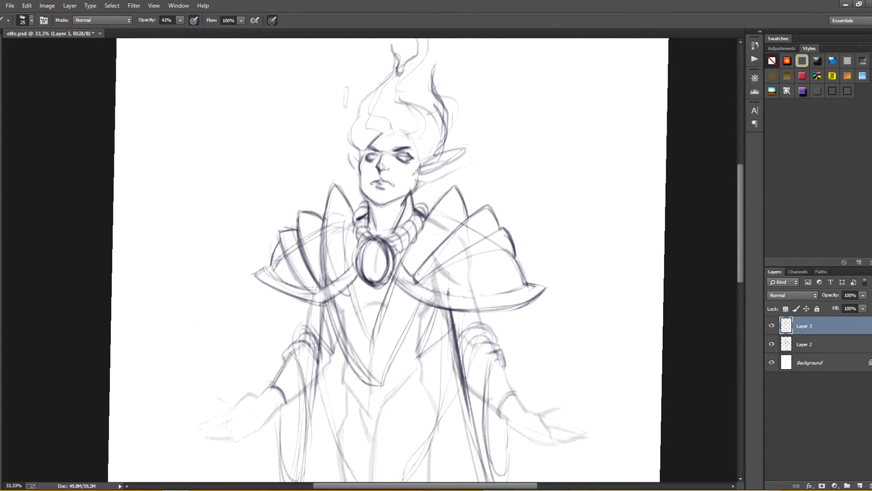
{"action": "mouse_move", "coordinate": [372, 240]}
{"action": "left_mouse_down"}
{"action": "mouse_move", "coordinate": [361, 260]}
{"action": "mouse_move", "coordinate": [373, 280]}
{"action": "left_mouse_up"}
{"action": "mouse_move", "coordinate": [375, 241]}
{"action": "left_mouse_down"}
{"action": "mouse_move", "coordinate": [370, 278]}
{"action": "mouse_move", "coordinate": [376, 273]}
{"action": "left_mouse_up"}
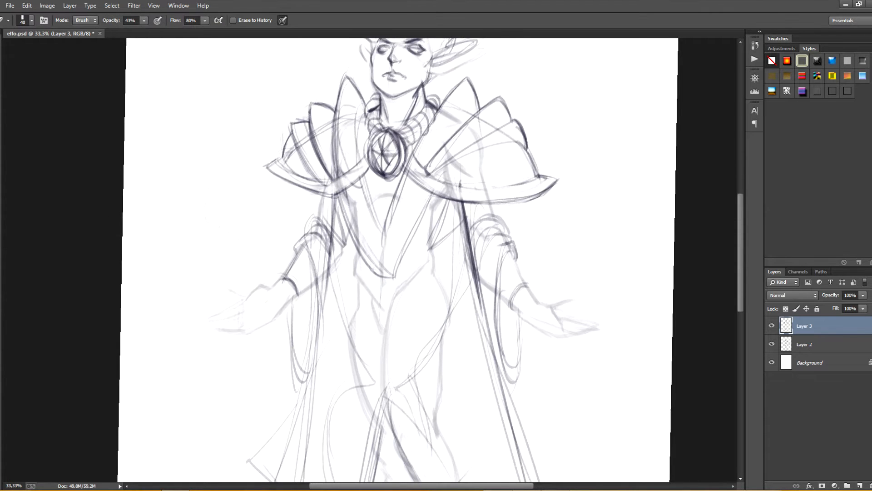
Erase the faint chest lines and define both sides of the narrow V below the gem with dark strokes
{"action": "left_click_drag", "start_coordinate": [351, 195], "coordinate": [372, 269]}
{"action": "mouse_move", "coordinate": [367, 181]}
{"action": "left_mouse_down"}
{"action": "mouse_move", "coordinate": [394, 226]}
{"action": "mouse_move", "coordinate": [384, 230]}
{"action": "left_mouse_up"}
{"action": "key", "text": "b"}
{"action": "left_click_drag", "start_coordinate": [403, 171], "coordinate": [385, 228]}
{"action": "key", "text": "ctrl+z"}
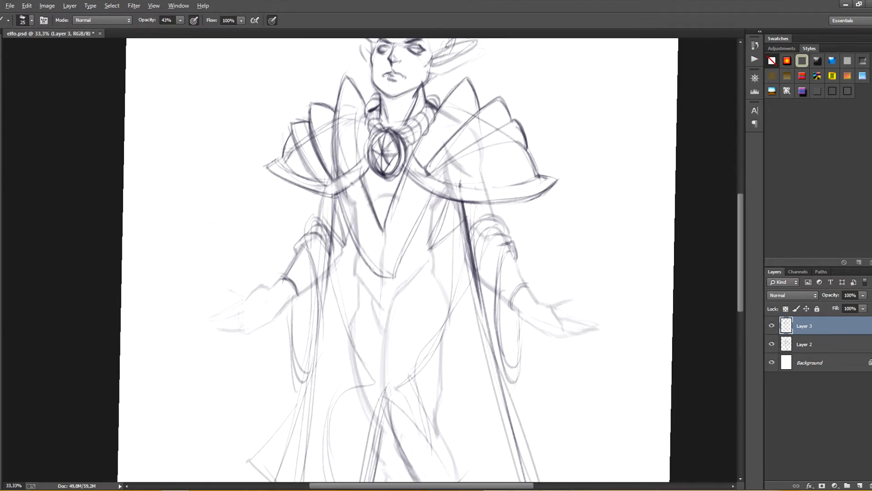
{"action": "key", "text": "r"}
{"action": "mouse_move", "coordinate": [408, 191]}
{"action": "left_mouse_down"}
{"action": "mouse_move", "coordinate": [333, 328]}
{"action": "mouse_move", "coordinate": [432, 310]}
{"action": "left_mouse_up"}
{"action": "left_click_drag", "start_coordinate": [394, 280], "coordinate": [450, 317]}
{"action": "key", "text": "r"}
{"action": "left_click_drag", "start_coordinate": [431, 314], "coordinate": [399, 184]}
{"action": "key", "text": "b"}
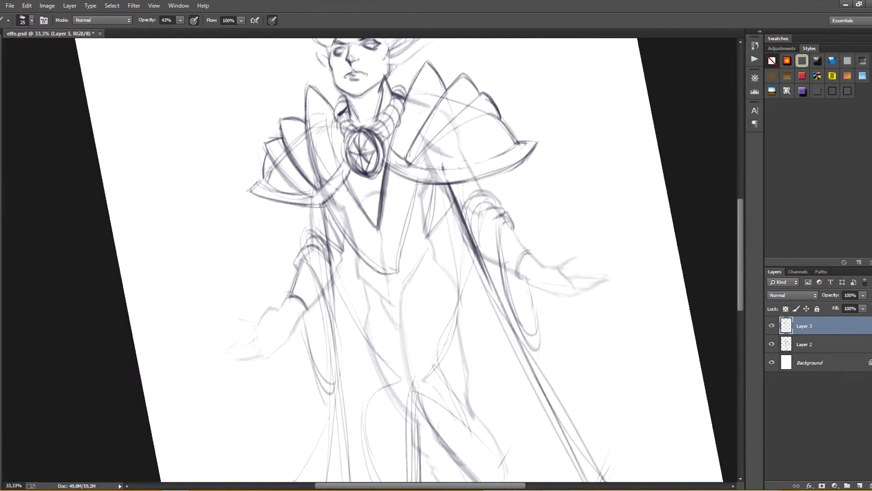
Redraw the wider chest V's edge on the figure's right side, curving down to its point
{"action": "left_click_drag", "start_coordinate": [325, 205], "coordinate": [389, 273]}
{"action": "mouse_move", "coordinate": [329, 216]}
{"action": "left_mouse_down"}
{"action": "mouse_move", "coordinate": [396, 274]}
{"action": "mouse_move", "coordinate": [403, 237]}
{"action": "left_mouse_up"}
{"action": "key", "text": "e"}
{"action": "left_click_drag", "start_coordinate": [351, 245], "coordinate": [392, 275]}
{"action": "key", "text": "b"}
{"action": "left_click_drag", "start_coordinate": [327, 207], "coordinate": [395, 275]}
Darken the wider chest V's edge on the figure's left side down to the point
{"action": "key", "text": "r"}
{"action": "mouse_move", "coordinate": [354, 181]}
{"action": "left_mouse_down"}
{"action": "mouse_move", "coordinate": [420, 323]}
{"action": "mouse_move", "coordinate": [347, 272]}
{"action": "mouse_move", "coordinate": [367, 297]}
{"action": "left_mouse_up"}
{"action": "key", "text": "e"}
{"action": "key", "text": "r"}
{"action": "left_click_drag", "start_coordinate": [431, 290], "coordinate": [377, 182]}
{"action": "key", "text": "b"}
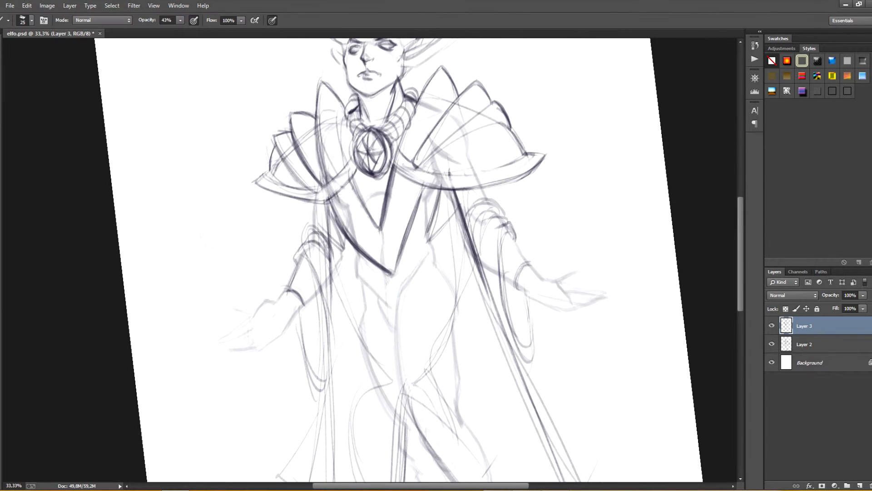
Draw pointed flaps below both shoulder pads, then clean up and redraw the chest V's edge on the figure's right side
{"action": "left_click_drag", "start_coordinate": [440, 191], "coordinate": [427, 240]}
{"action": "left_click_drag", "start_coordinate": [328, 227], "coordinate": [343, 249]}
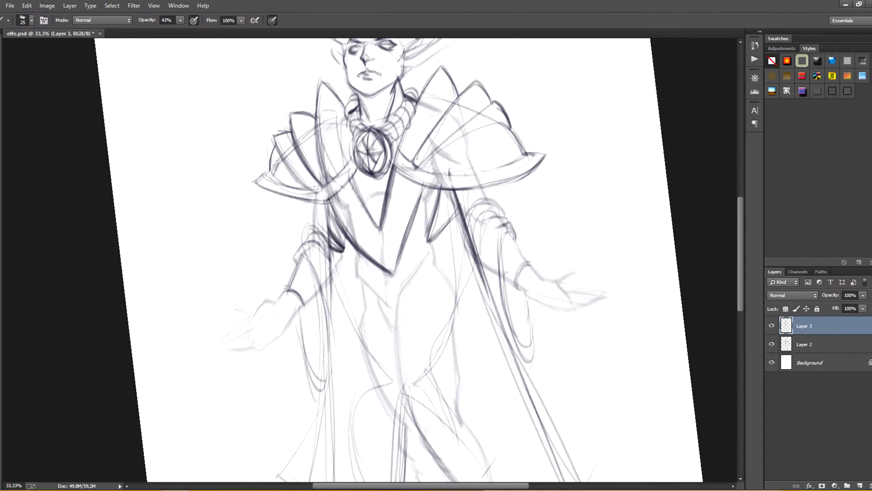
{"action": "key", "text": "r"}
{"action": "left_click_drag", "start_coordinate": [409, 181], "coordinate": [420, 189]}
{"action": "key", "text": "e"}
{"action": "left_click_drag", "start_coordinate": [342, 207], "coordinate": [369, 257]}
{"action": "key", "text": "b"}
{"action": "left_click_drag", "start_coordinate": [339, 191], "coordinate": [379, 268]}
Erase the pointed flap on the figure's right side and replace it with a dark vertical robe edge beside the arm
{"action": "key", "text": "r"}
{"action": "left_click_drag", "start_coordinate": [454, 272], "coordinate": [448, 227]}
{"action": "key", "text": "e"}
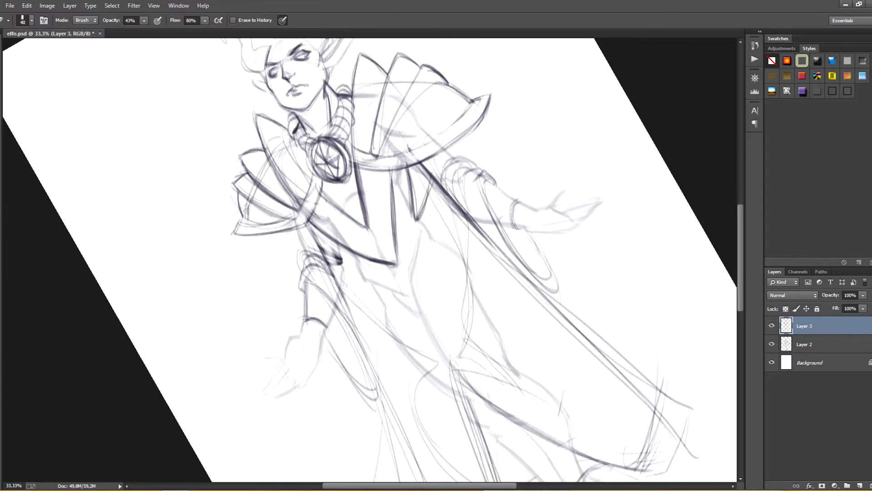
{"action": "left_click_drag", "start_coordinate": [317, 234], "coordinate": [334, 271]}
{"action": "left_click_drag", "start_coordinate": [315, 233], "coordinate": [341, 263]}
{"action": "key", "text": "b"}
{"action": "key", "text": "r"}
{"action": "left_click_drag", "start_coordinate": [454, 272], "coordinate": [436, 314]}
{"action": "key", "text": "b"}
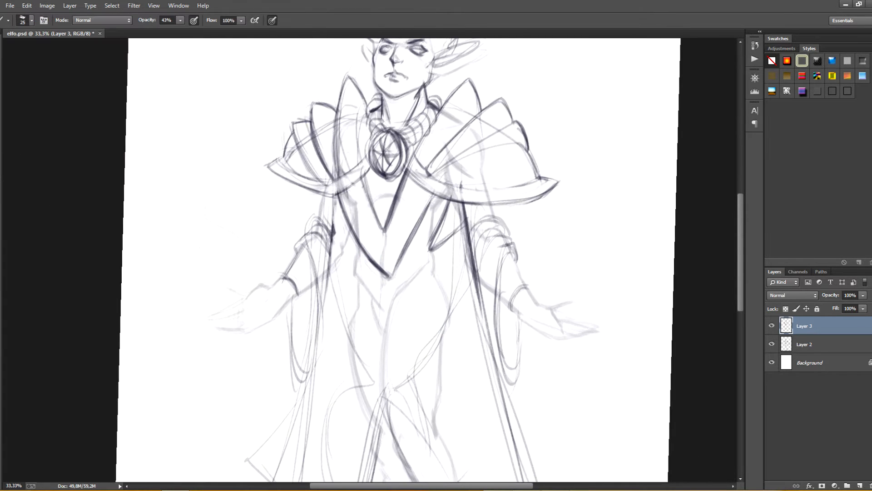
{"action": "left_click_drag", "start_coordinate": [336, 194], "coordinate": [333, 229]}
{"action": "left_click_drag", "start_coordinate": [336, 196], "coordinate": [334, 227]}
{"action": "key", "text": "r"}
{"action": "left_click_drag", "start_coordinate": [454, 273], "coordinate": [454, 271]}
{"action": "key", "text": "b"}
{"action": "left_click_drag", "start_coordinate": [354, 181], "coordinate": [380, 239]}
{"action": "left_click_drag", "start_coordinate": [354, 182], "coordinate": [389, 253]}
{"action": "key", "text": "ctrl+alt+z"}
{"action": "key", "text": "ctrl+alt+z"}
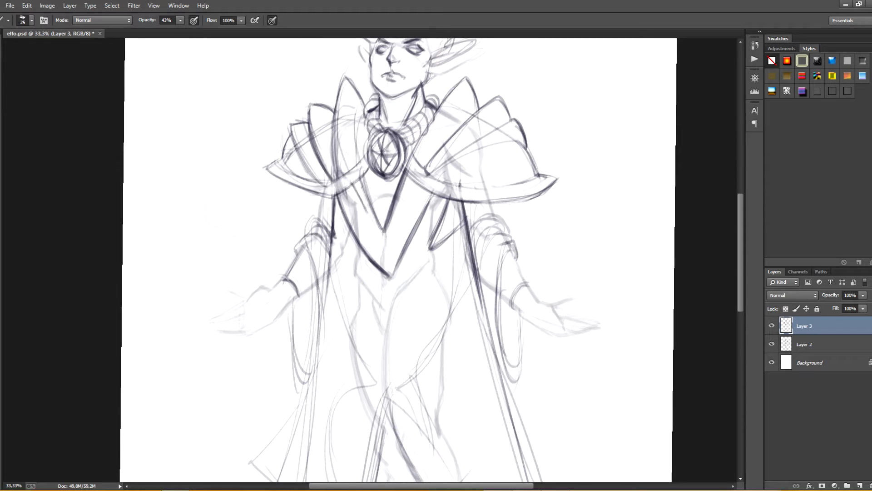
Draw a hooked trim line between the narrow and wide chest V shapes, meeting in a point at the center
{"action": "left_click_drag", "start_coordinate": [356, 183], "coordinate": [363, 220]}
{"action": "left_click_drag", "start_coordinate": [362, 221], "coordinate": [385, 252]}
{"action": "mouse_move", "coordinate": [414, 179]}
{"action": "left_mouse_down"}
{"action": "mouse_move", "coordinate": [384, 253]}
{"action": "mouse_move", "coordinate": [389, 266]}
{"action": "left_mouse_up"}
{"action": "left_click_drag", "start_coordinate": [392, 218], "coordinate": [384, 299]}
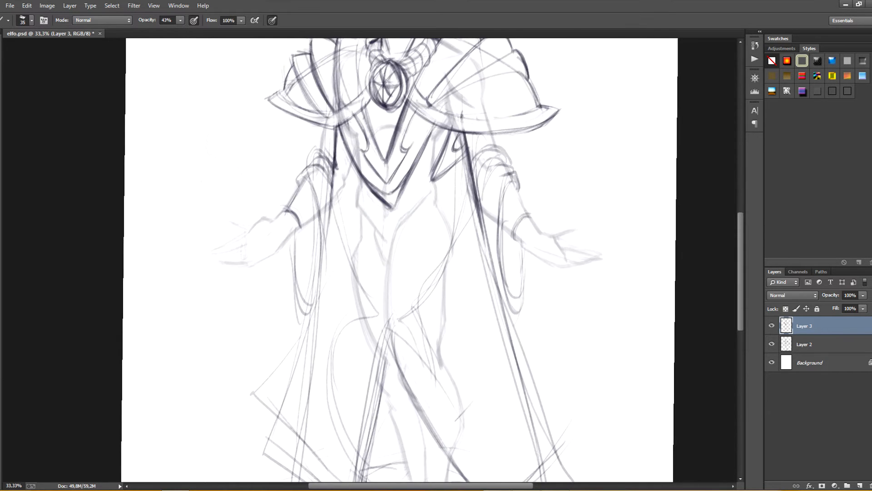
Use a smaller brush to draw the robe's curved front opening edge from the figure's right waist to the crotch, then thin it
{"action": "left_click_drag", "start_coordinate": [386, 227], "coordinate": [386, 231]}
{"action": "key", "text": "bracketleft"}
{"action": "key", "text": "bracketleft"}
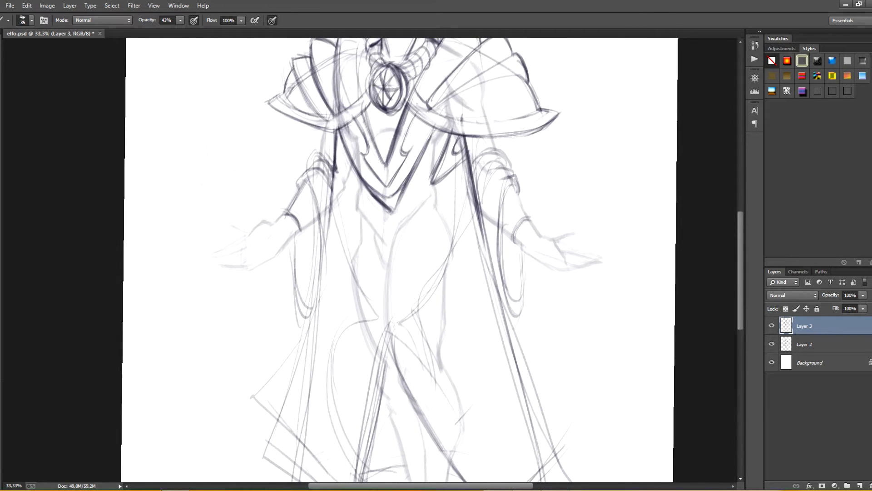
{"action": "left_click_drag", "start_coordinate": [332, 160], "coordinate": [362, 301]}
{"action": "key", "text": "ctrl+z"}
{"action": "left_click_drag", "start_coordinate": [326, 184], "coordinate": [365, 298]}
{"action": "mouse_move", "coordinate": [327, 192]}
{"action": "left_mouse_down"}
{"action": "mouse_move", "coordinate": [377, 314]}
{"action": "mouse_move", "coordinate": [368, 297]}
{"action": "left_mouse_up"}
{"action": "key", "text": "e"}
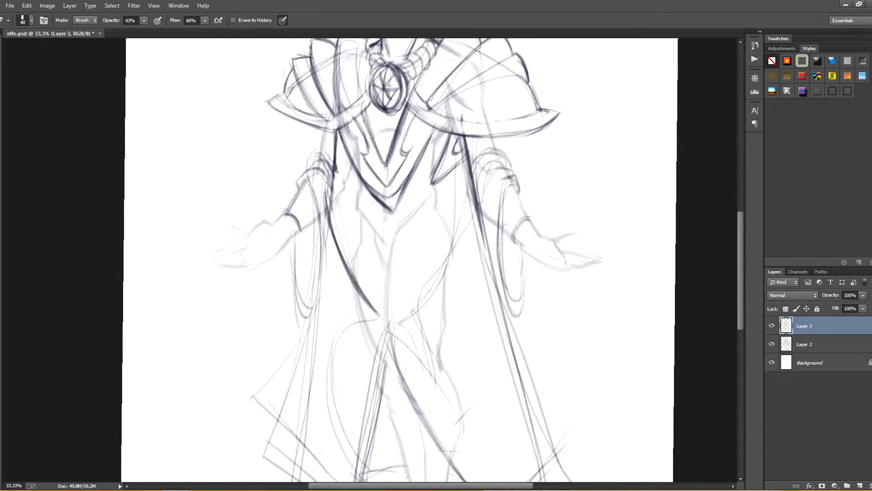
{"action": "left_click_drag", "start_coordinate": [340, 236], "coordinate": [371, 304]}
Draw the flared outer edge of the robe from the figure's right waist to the hem corner, erasing excess lines
{"action": "key", "text": "b"}
{"action": "mouse_move", "coordinate": [325, 192]}
{"action": "left_mouse_down"}
{"action": "mouse_move", "coordinate": [313, 323]}
{"action": "mouse_move", "coordinate": [252, 401]}
{"action": "left_mouse_up"}
{"action": "key", "text": "e"}
{"action": "left_click_drag", "start_coordinate": [319, 301], "coordinate": [295, 372]}
{"action": "key", "text": "b"}
{"action": "left_click_drag", "start_coordinate": [254, 401], "coordinate": [312, 307]}
{"action": "key", "text": "e"}
{"action": "mouse_move", "coordinate": [327, 199]}
{"action": "left_mouse_down"}
{"action": "mouse_move", "coordinate": [323, 245]}
{"action": "mouse_move", "coordinate": [330, 227]}
{"action": "left_mouse_up"}
{"action": "key", "text": "b"}
{"action": "key", "text": "ctrl+z"}
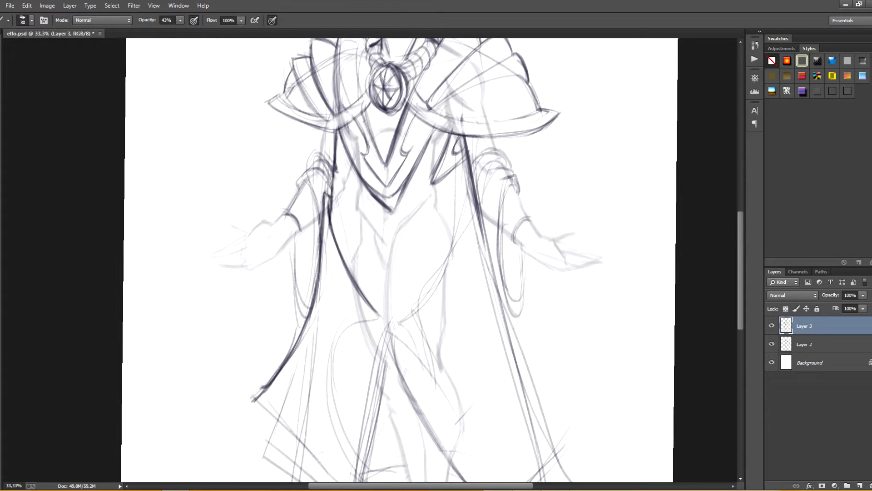
Draw a stepped notch at the figure's left waist with the robe's outer edge running down from it, erasing the old lines
{"action": "mouse_move", "coordinate": [473, 185]}
{"action": "left_mouse_down"}
{"action": "mouse_move", "coordinate": [448, 255]}
{"action": "mouse_move", "coordinate": [480, 179]}
{"action": "left_mouse_up"}
{"action": "left_click_drag", "start_coordinate": [480, 178], "coordinate": [494, 273]}
{"action": "key", "text": "e"}
{"action": "left_click_drag", "start_coordinate": [473, 183], "coordinate": [478, 248]}
{"action": "mouse_move", "coordinate": [471, 187]}
{"action": "left_mouse_down"}
{"action": "mouse_move", "coordinate": [467, 227]}
{"action": "mouse_move", "coordinate": [493, 282]}
{"action": "left_mouse_up"}
{"action": "key", "text": "b"}
{"action": "left_click_drag", "start_coordinate": [480, 179], "coordinate": [497, 285]}
Draw the robe's curved front opening edge from the figure's left waist to the crotch and erase the sketch lines around it
{"action": "left_click_drag", "start_coordinate": [475, 181], "coordinate": [445, 265]}
{"action": "left_click_drag", "start_coordinate": [476, 181], "coordinate": [426, 296]}
{"action": "left_click_drag", "start_coordinate": [467, 204], "coordinate": [397, 317]}
{"action": "key", "text": "e"}
{"action": "left_click_drag", "start_coordinate": [455, 241], "coordinate": [423, 299]}
{"action": "left_click_drag", "start_coordinate": [467, 207], "coordinate": [414, 314]}
{"action": "left_click_drag", "start_coordinate": [409, 318], "coordinate": [401, 325]}
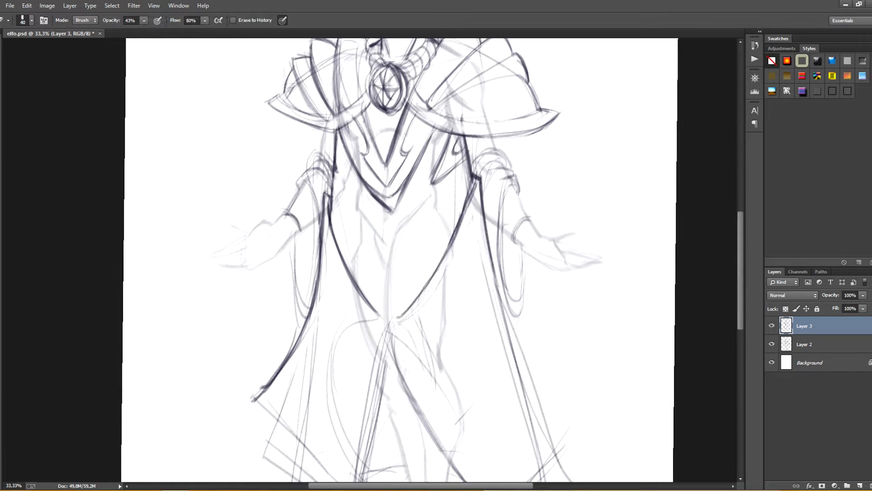
Darken the robe's outer edge from the figure's left waist down to the hem corner with the brush
{"action": "key", "text": "b"}
{"action": "mouse_move", "coordinate": [399, 182]}
{"action": "left_mouse_down"}
{"action": "mouse_move", "coordinate": [387, 282]}
{"action": "mouse_move", "coordinate": [386, 68]}
{"action": "left_mouse_up"}
{"action": "left_click_drag", "start_coordinate": [479, 147], "coordinate": [522, 292]}
{"action": "left_click_drag", "start_coordinate": [485, 183], "coordinate": [549, 330]}
Draw the narrow cloth hanging between the robe panels from the crotch, with gathered folds beside it at the figure's left hip
{"action": "mouse_move", "coordinate": [454, 227]}
{"action": "left_mouse_down"}
{"action": "mouse_move", "coordinate": [439, 314]}
{"action": "mouse_move", "coordinate": [436, 299]}
{"action": "left_mouse_up"}
{"action": "left_click_drag", "start_coordinate": [346, 257], "coordinate": [382, 258]}
{"action": "mouse_move", "coordinate": [344, 258]}
{"action": "left_mouse_down"}
{"action": "mouse_move", "coordinate": [363, 387]}
{"action": "mouse_move", "coordinate": [396, 399]}
{"action": "left_mouse_up"}
{"action": "left_click_drag", "start_coordinate": [376, 267], "coordinate": [396, 396]}
{"action": "left_click_drag", "start_coordinate": [378, 278], "coordinate": [402, 374]}
{"action": "left_click_drag", "start_coordinate": [379, 285], "coordinate": [391, 377]}
{"action": "left_click_drag", "start_coordinate": [424, 230], "coordinate": [385, 278]}
{"action": "left_click_drag", "start_coordinate": [384, 279], "coordinate": [435, 246]}
{"action": "left_click_drag", "start_coordinate": [441, 175], "coordinate": [404, 278]}
{"action": "mouse_move", "coordinate": [400, 182]}
{"action": "left_mouse_down"}
{"action": "mouse_move", "coordinate": [402, 295]}
{"action": "mouse_move", "coordinate": [382, 72]}
{"action": "left_mouse_up"}
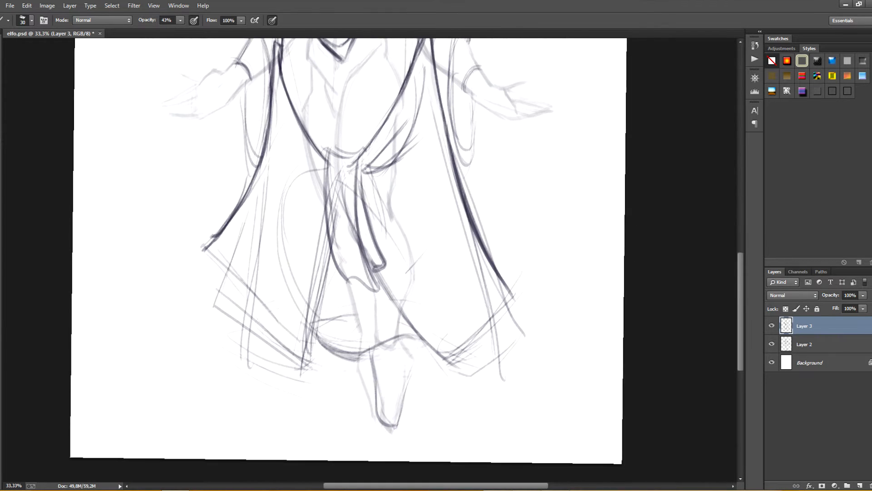
Undo the last stroke and draw the slanted hem edges of the robe panels
{"action": "key", "text": "ctrl+z"}
{"action": "mouse_move", "coordinate": [203, 247]}
{"action": "left_mouse_down"}
{"action": "mouse_move", "coordinate": [309, 345]}
{"action": "mouse_move", "coordinate": [301, 336]}
{"action": "left_mouse_up"}
{"action": "left_click_drag", "start_coordinate": [221, 261], "coordinate": [313, 344]}
{"action": "mouse_move", "coordinate": [345, 245]}
{"action": "left_mouse_down"}
{"action": "mouse_move", "coordinate": [201, 145]}
{"action": "mouse_move", "coordinate": [243, 194]}
{"action": "left_mouse_up"}
Erase sketch lines showing through the robe over the legs and draw the side fold of the hanging cloth
{"action": "key", "text": "e"}
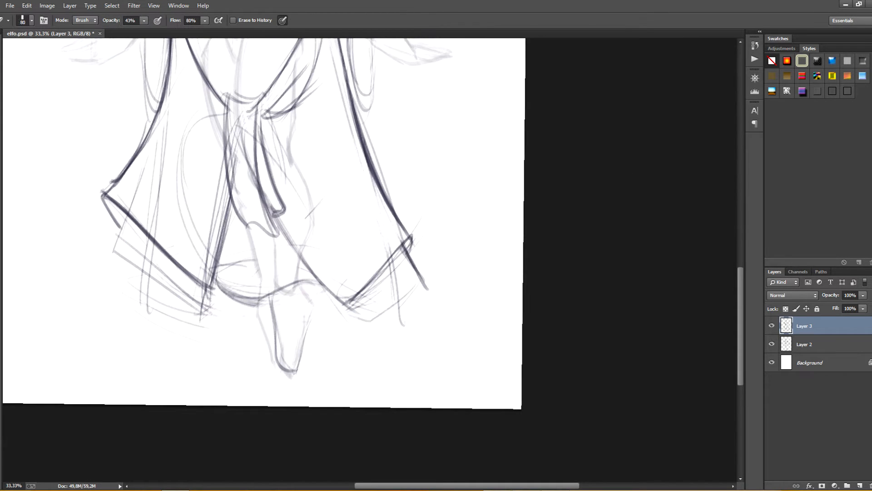
{"action": "left_click_drag", "start_coordinate": [281, 150], "coordinate": [333, 234]}
{"action": "left_click_drag", "start_coordinate": [288, 209], "coordinate": [291, 284]}
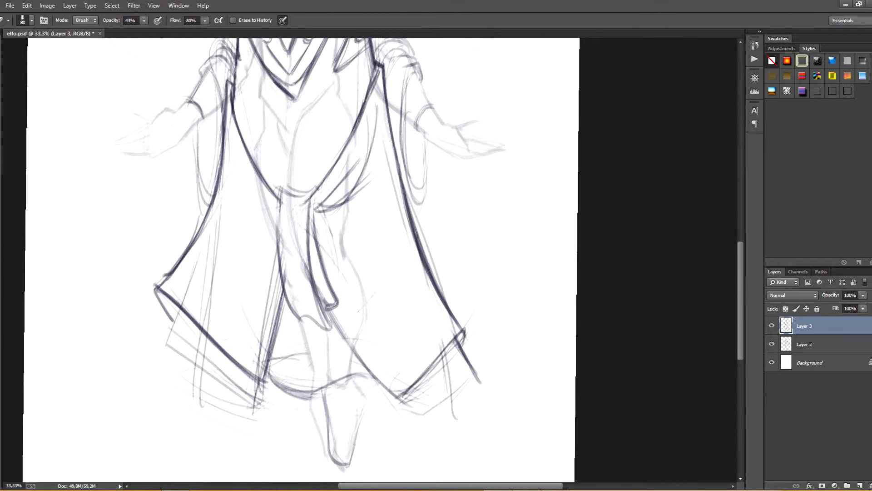
{"action": "key", "text": "b"}
{"action": "left_click_drag", "start_coordinate": [281, 204], "coordinate": [272, 320]}
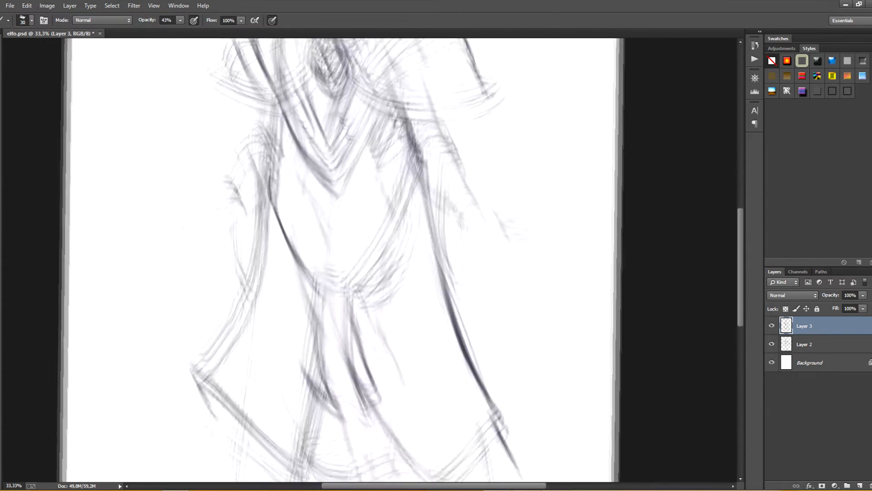
Draw a second fabric layer below both robe hems and the curved back hem between the panels
{"action": "left_click_drag", "start_coordinate": [184, 311], "coordinate": [173, 347]}
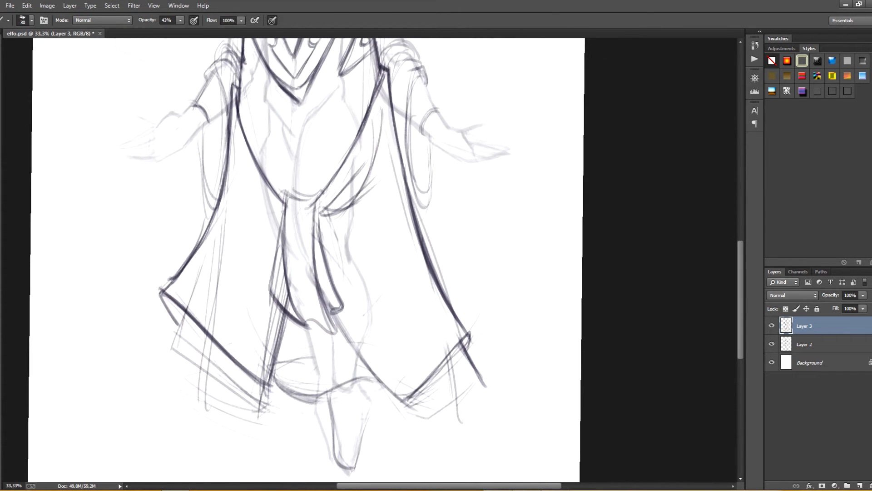
{"action": "left_click_drag", "start_coordinate": [172, 349], "coordinate": [260, 414]}
{"action": "key", "text": "ctrl+z"}
{"action": "left_click_drag", "start_coordinate": [214, 386], "coordinate": [267, 415]}
{"action": "left_click_drag", "start_coordinate": [272, 380], "coordinate": [262, 414]}
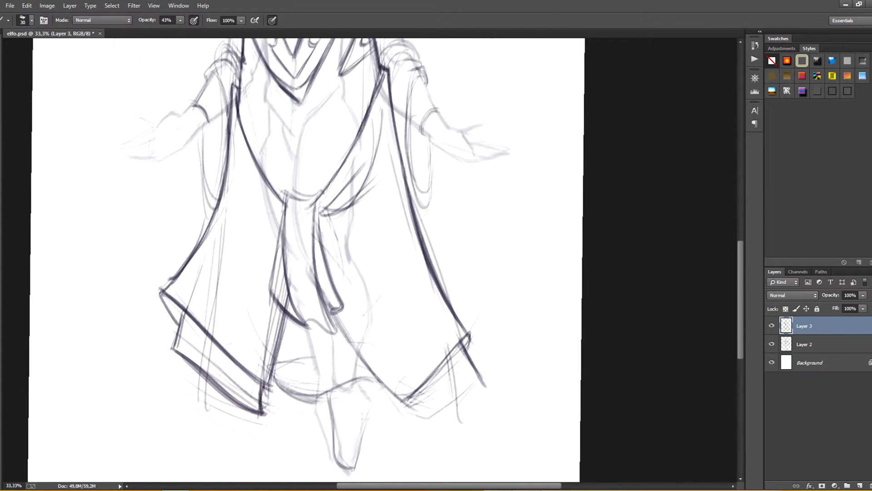
{"action": "left_click_drag", "start_coordinate": [412, 394], "coordinate": [477, 363]}
{"action": "mouse_move", "coordinate": [271, 381]}
{"action": "left_mouse_down"}
{"action": "mouse_move", "coordinate": [325, 399]}
{"action": "mouse_move", "coordinate": [389, 377]}
{"action": "left_mouse_up"}
{"action": "key", "text": "ctrl+minus"}
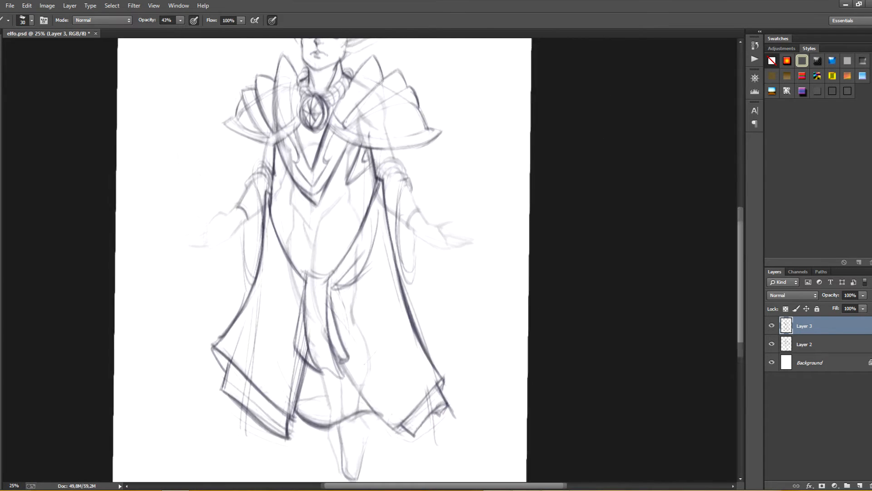
Draw a pointed ornament above the hanging cloth and erase the old lines around the cloth's lower end
{"action": "mouse_move", "coordinate": [311, 241]}
{"action": "left_mouse_down"}
{"action": "mouse_move", "coordinate": [296, 271]}
{"action": "mouse_move", "coordinate": [332, 272]}
{"action": "mouse_move", "coordinate": [309, 243]}
{"action": "left_mouse_up"}
{"action": "mouse_move", "coordinate": [305, 245]}
{"action": "left_mouse_down"}
{"action": "mouse_move", "coordinate": [327, 234]}
{"action": "mouse_move", "coordinate": [309, 240]}
{"action": "left_mouse_up"}
{"action": "key", "text": "r"}
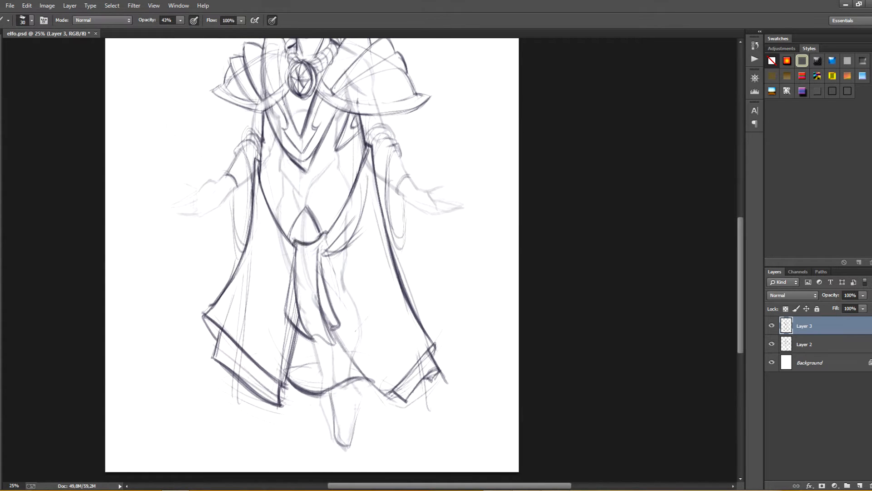
{"action": "key", "text": "e"}
{"action": "mouse_move", "coordinate": [294, 307]}
{"action": "left_mouse_down"}
{"action": "mouse_move", "coordinate": [297, 332]}
{"action": "mouse_move", "coordinate": [327, 342]}
{"action": "left_mouse_up"}
{"action": "key", "text": "b"}
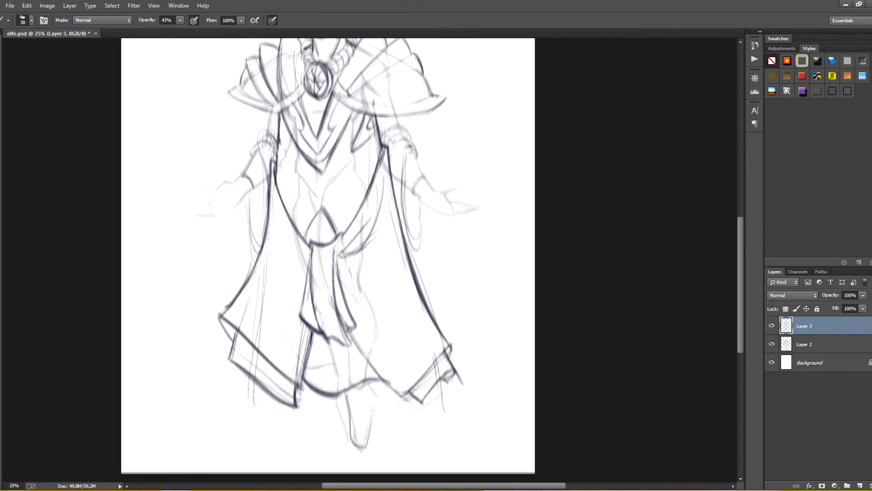
{"action": "key", "text": "b"}
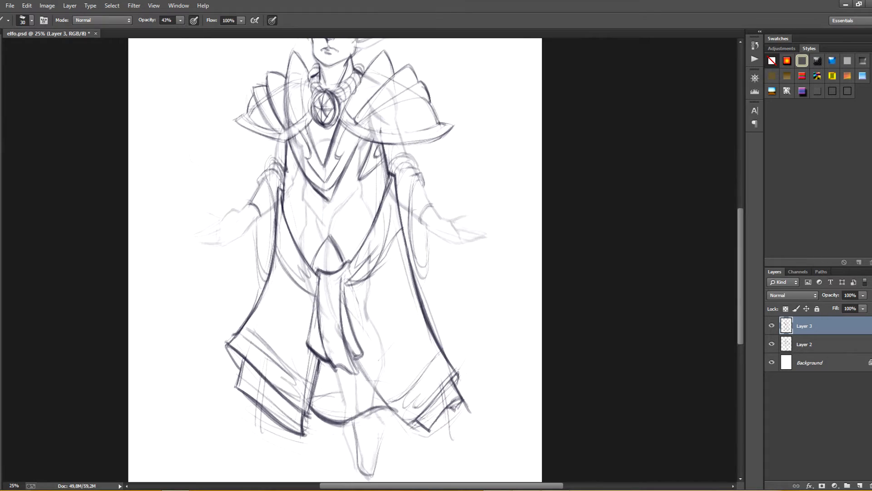
Erase stray sketch lines and strengthen the stacked rings around both arms
{"action": "key", "text": "e"}
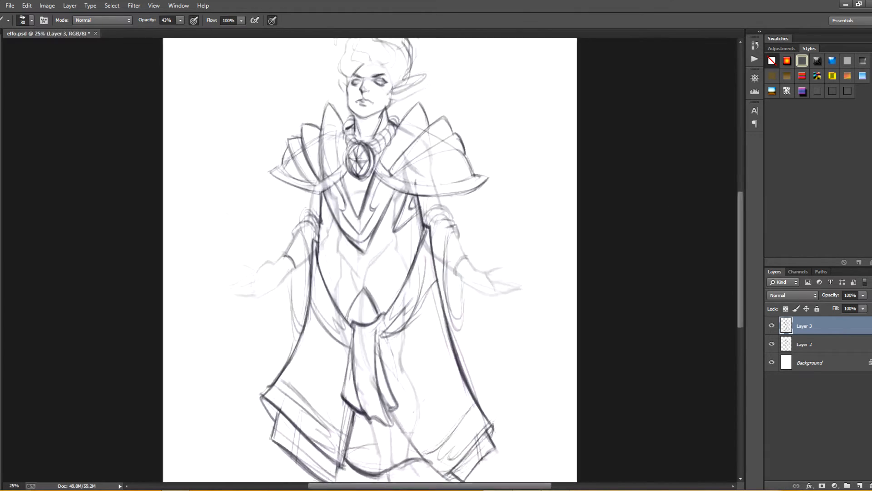
{"action": "mouse_move", "coordinate": [263, 248]}
{"action": "left_mouse_down"}
{"action": "mouse_move", "coordinate": [292, 250]}
{"action": "mouse_move", "coordinate": [292, 240]}
{"action": "left_mouse_up"}
{"action": "left_click_drag", "start_coordinate": [440, 254], "coordinate": [463, 229]}
{"action": "mouse_move", "coordinate": [450, 207]}
{"action": "left_mouse_down"}
{"action": "mouse_move", "coordinate": [453, 225]}
{"action": "mouse_move", "coordinate": [455, 215]}
{"action": "left_mouse_up"}
{"action": "left_click_drag", "start_coordinate": [445, 228], "coordinate": [453, 212]}
Redraw the lower leg below the hem so that it tapers into a pointed foot, erasing the old outline
{"action": "left_click_drag", "start_coordinate": [368, 391], "coordinate": [354, 110]}
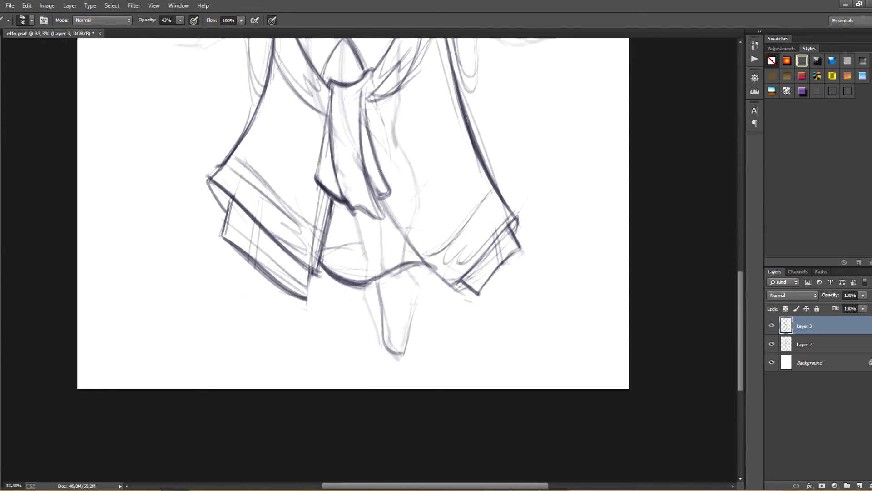
{"action": "left_click_drag", "start_coordinate": [378, 274], "coordinate": [383, 313]}
{"action": "key", "text": "e"}
{"action": "left_click_drag", "start_coordinate": [380, 284], "coordinate": [391, 352]}
{"action": "key", "text": "b"}
{"action": "mouse_move", "coordinate": [378, 272]}
{"action": "left_mouse_down"}
{"action": "mouse_move", "coordinate": [393, 360]}
{"action": "mouse_move", "coordinate": [405, 366]}
{"action": "left_mouse_up"}
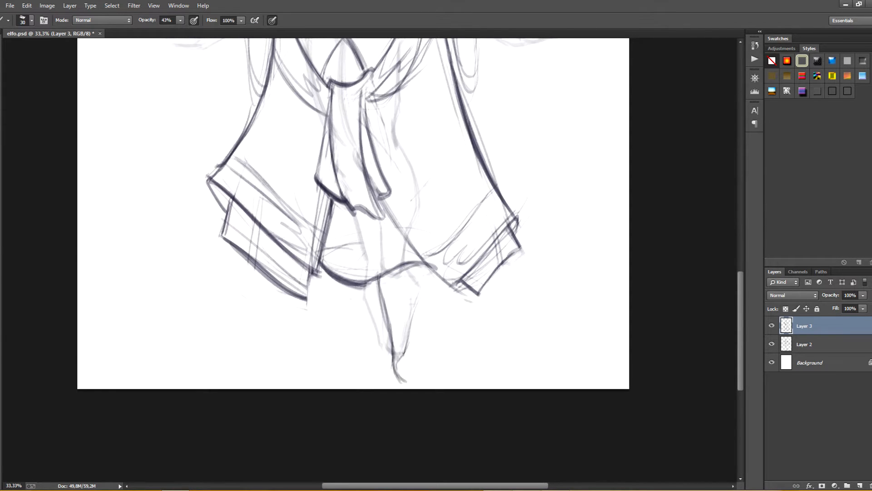
{"action": "left_click_drag", "start_coordinate": [407, 272], "coordinate": [402, 354]}
{"action": "mouse_move", "coordinate": [377, 281]}
{"action": "left_mouse_down"}
{"action": "mouse_move", "coordinate": [393, 369]}
{"action": "mouse_move", "coordinate": [407, 366]}
{"action": "left_mouse_up"}
Draw the long pointed shape of the figure's left ear, undoing the faulty strokes
{"action": "left_click_drag", "start_coordinate": [354, 42], "coordinate": [350, 487]}
{"action": "mouse_move", "coordinate": [380, 212]}
{"action": "left_mouse_down"}
{"action": "mouse_move", "coordinate": [434, 193]}
{"action": "mouse_move", "coordinate": [379, 229]}
{"action": "mouse_move", "coordinate": [402, 203]}
{"action": "mouse_move", "coordinate": [432, 196]}
{"action": "left_mouse_up"}
{"action": "key", "text": "ctrl+alt+z"}
{"action": "key", "text": "ctrl+alt+z"}
{"action": "mouse_move", "coordinate": [432, 196]}
{"action": "left_mouse_down"}
{"action": "mouse_move", "coordinate": [383, 225]}
{"action": "mouse_move", "coordinate": [432, 197]}
{"action": "left_mouse_up"}
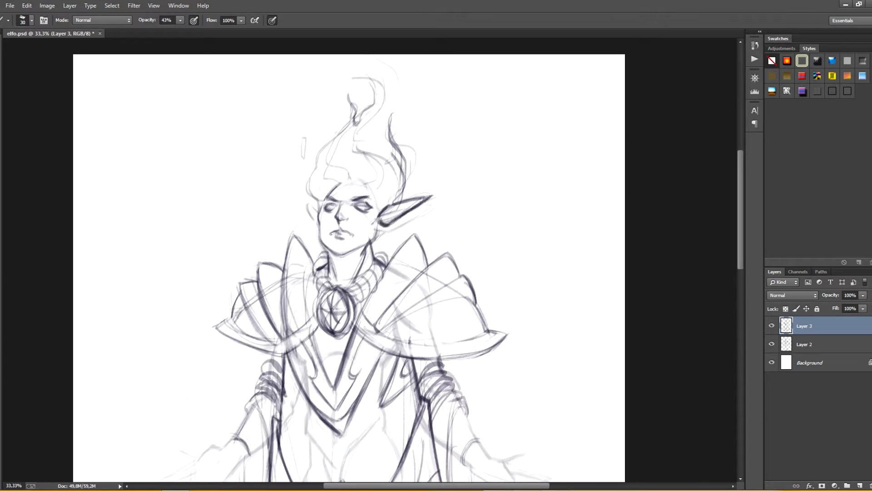
Rework the figure's left ear with a curled tip, inner ridges and round lobe, and redraw the right ear to match
{"action": "key", "text": "e"}
{"action": "mouse_move", "coordinate": [381, 224]}
{"action": "left_mouse_down"}
{"action": "mouse_move", "coordinate": [432, 197]}
{"action": "mouse_move", "coordinate": [400, 196]}
{"action": "mouse_move", "coordinate": [430, 193]}
{"action": "left_mouse_up"}
{"action": "key", "text": "b"}
{"action": "key", "text": "e"}
{"action": "key", "text": "b"}
{"action": "mouse_move", "coordinate": [436, 194]}
{"action": "left_mouse_down"}
{"action": "mouse_move", "coordinate": [401, 210]}
{"action": "mouse_move", "coordinate": [442, 183]}
{"action": "left_mouse_up"}
{"action": "left_click_drag", "start_coordinate": [442, 183], "coordinate": [377, 227]}
{"action": "left_click_drag", "start_coordinate": [378, 228], "coordinate": [396, 218]}
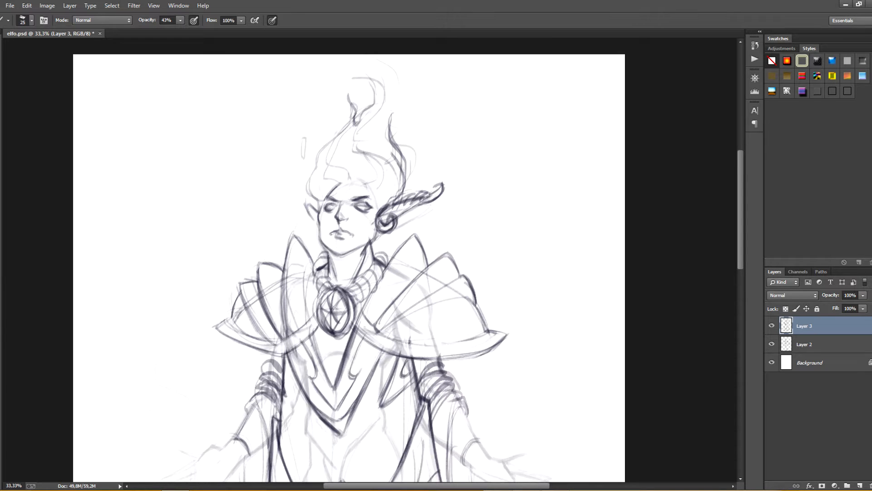
{"action": "left_click_drag", "start_coordinate": [311, 212], "coordinate": [317, 228]}
Draw double cuff bands around both wrists
{"action": "mouse_move", "coordinate": [318, 327]}
{"action": "left_mouse_down"}
{"action": "mouse_move", "coordinate": [328, 260]}
{"action": "mouse_move", "coordinate": [356, 220]}
{"action": "mouse_move", "coordinate": [365, 187]}
{"action": "left_mouse_up"}
{"action": "mouse_move", "coordinate": [299, 271]}
{"action": "left_mouse_down"}
{"action": "mouse_move", "coordinate": [281, 300]}
{"action": "mouse_move", "coordinate": [298, 319]}
{"action": "left_mouse_up"}
{"action": "left_click_drag", "start_coordinate": [514, 309], "coordinate": [426, 309]}
{"action": "mouse_move", "coordinate": [440, 301]}
{"action": "left_mouse_down"}
{"action": "mouse_move", "coordinate": [422, 324]}
{"action": "mouse_move", "coordinate": [418, 317]}
{"action": "left_mouse_up"}
{"action": "left_click_drag", "start_coordinate": [434, 293], "coordinate": [415, 313]}
{"action": "left_click_drag", "start_coordinate": [199, 288], "coordinate": [218, 305]}
{"action": "mouse_move", "coordinate": [318, 386]}
{"action": "left_mouse_down"}
{"action": "mouse_move", "coordinate": [343, 195]}
{"action": "mouse_move", "coordinate": [270, 393]}
{"action": "mouse_move", "coordinate": [306, 346]}
{"action": "left_mouse_up"}
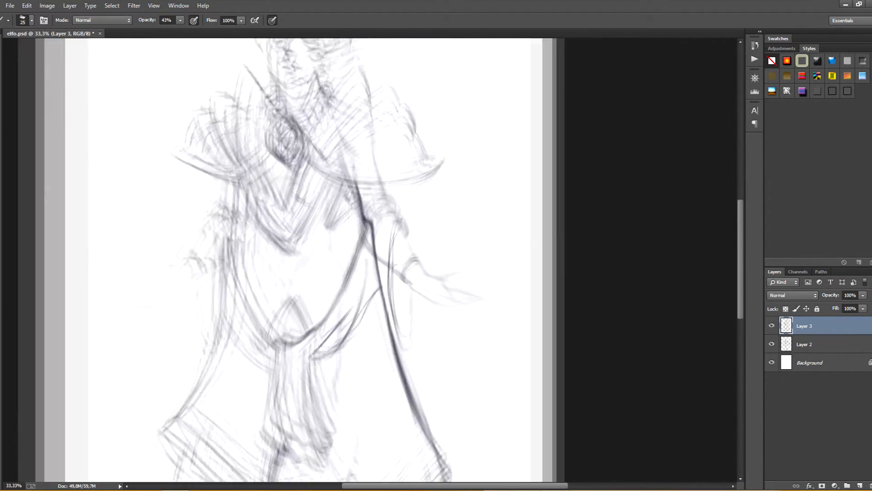
Increase the brush size to 50
{"action": "key", "text": "ctrl+minus"}
{"action": "key", "text": "bracketright"}
{"action": "key", "text": "bracketright"}
{"action": "key", "text": "bracketright"}
{"action": "key", "text": "bracketright"}
{"action": "key", "text": "bracketright"}
{"action": "mouse_move", "coordinate": [359, 241]}
{"action": "left_mouse_down"}
{"action": "mouse_move", "coordinate": [373, 314]}
{"action": "mouse_move", "coordinate": [389, 317]}
{"action": "left_mouse_up"}
{"action": "left_click_drag", "start_coordinate": [374, 234], "coordinate": [393, 319]}
{"action": "left_click_drag", "start_coordinate": [361, 258], "coordinate": [380, 334]}
{"action": "left_click_drag", "start_coordinate": [366, 264], "coordinate": [382, 328]}
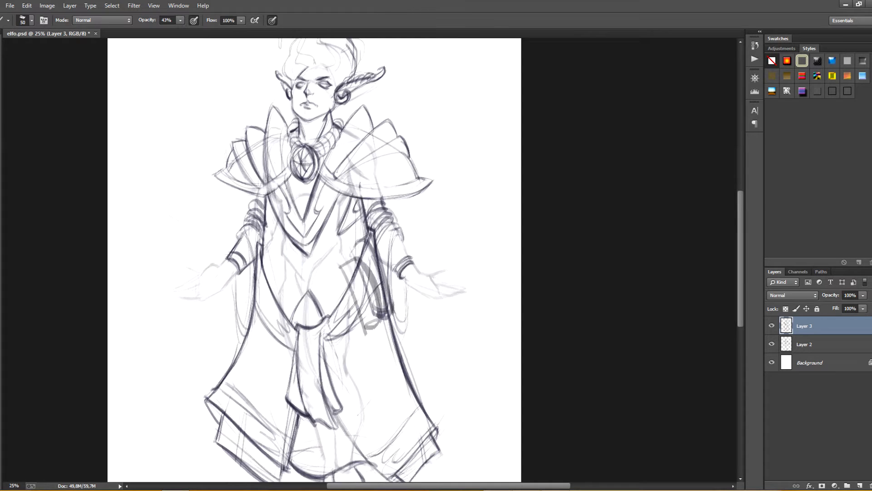
{"action": "key", "text": "ctrl+alt+z"}
{"action": "key", "text": "ctrl+alt+z"}
{"action": "key", "text": "ctrl+alt+z"}
{"action": "key", "text": "ctrl+alt+z"}
{"action": "key", "text": "ctrl+alt+z"}
Draw two overlapping cylindrical scrolls hanging diagonally at the figure's left hip
{"action": "left_click_drag", "start_coordinate": [365, 261], "coordinate": [377, 321]}
{"action": "left_click_drag", "start_coordinate": [352, 252], "coordinate": [376, 246]}
{"action": "left_click_drag", "start_coordinate": [376, 239], "coordinate": [401, 319]}
{"action": "left_click_drag", "start_coordinate": [374, 313], "coordinate": [400, 318]}
{"action": "key", "text": "ctrl+z"}
{"action": "left_click_drag", "start_coordinate": [340, 269], "coordinate": [366, 259]}
{"action": "left_click_drag", "start_coordinate": [364, 264], "coordinate": [388, 334]}
{"action": "left_click_drag", "start_coordinate": [338, 271], "coordinate": [366, 345]}
{"action": "left_click_drag", "start_coordinate": [364, 343], "coordinate": [387, 332]}
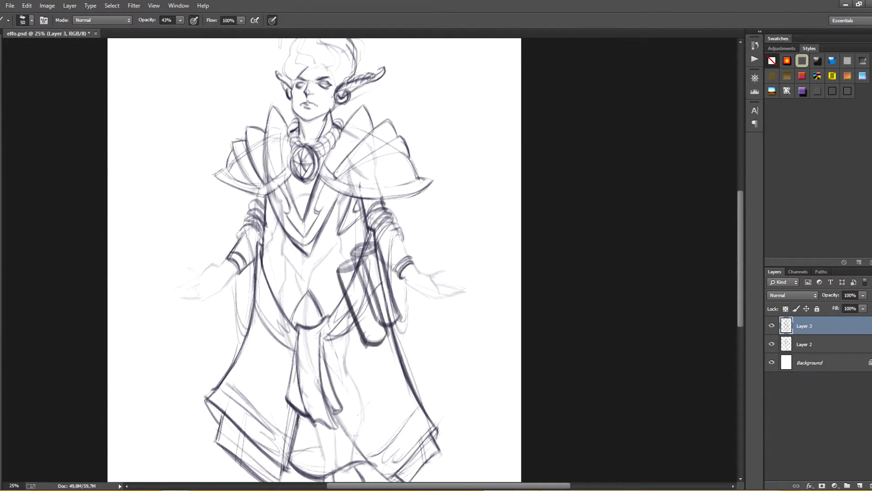
Erase the robe and sketch lines crossing the two scrolls with a larger eraser
{"action": "key", "text": "e"}
{"action": "key", "text": "bracketright"}
{"action": "key", "text": "bracketright"}
{"action": "left_click_drag", "start_coordinate": [364, 276], "coordinate": [354, 314]}
{"action": "left_click_drag", "start_coordinate": [358, 270], "coordinate": [378, 321]}
{"action": "left_click_drag", "start_coordinate": [375, 256], "coordinate": [389, 317]}
{"action": "key", "text": "b"}
{"action": "key", "text": "e"}
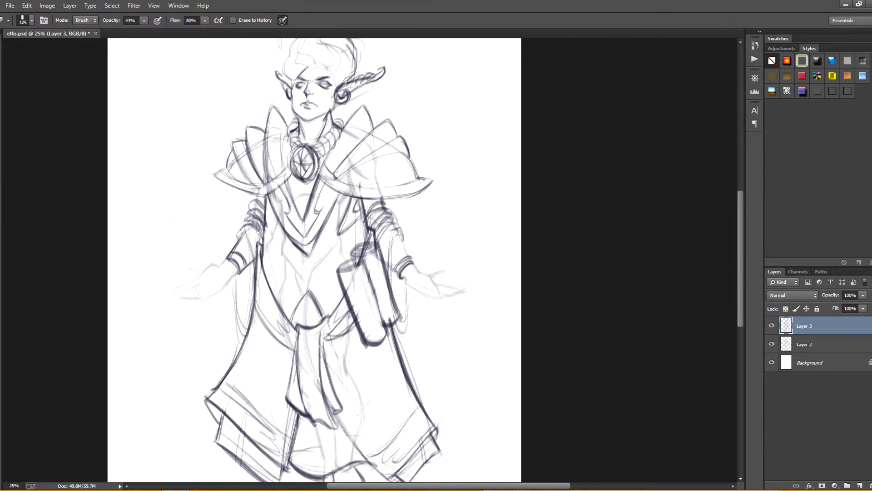
{"action": "left_click_drag", "start_coordinate": [342, 277], "coordinate": [363, 344]}
Darken the front scroll's outline, undo the trial band across it and draw a rod protruding from the scroll end
{"action": "key", "text": "b"}
{"action": "left_click_drag", "start_coordinate": [340, 271], "coordinate": [365, 346]}
{"action": "left_click_drag", "start_coordinate": [366, 262], "coordinate": [386, 335]}
{"action": "left_click_drag", "start_coordinate": [376, 292], "coordinate": [385, 322]}
{"action": "left_click_drag", "start_coordinate": [340, 300], "coordinate": [372, 284]}
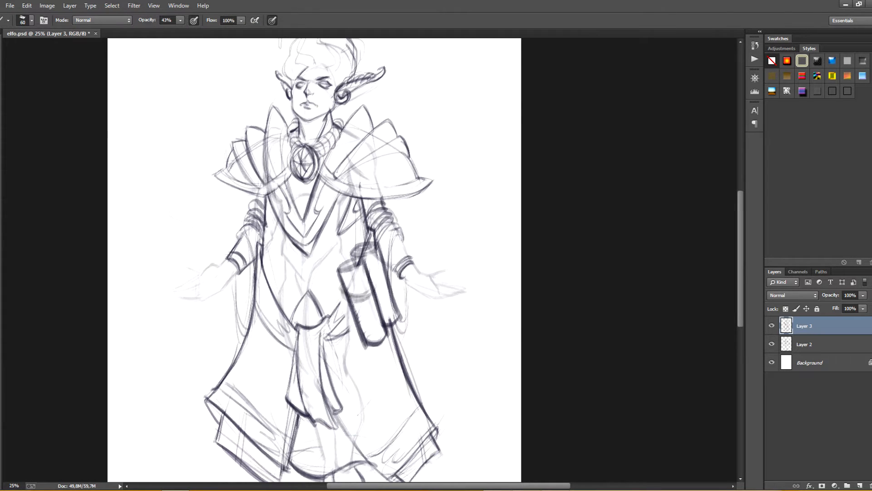
{"action": "key", "text": "ctrl+z"}
{"action": "left_click_drag", "start_coordinate": [342, 239], "coordinate": [351, 268]}
{"action": "right_click", "coordinate": [352, 268]}
{"action": "key", "text": "Escape"}
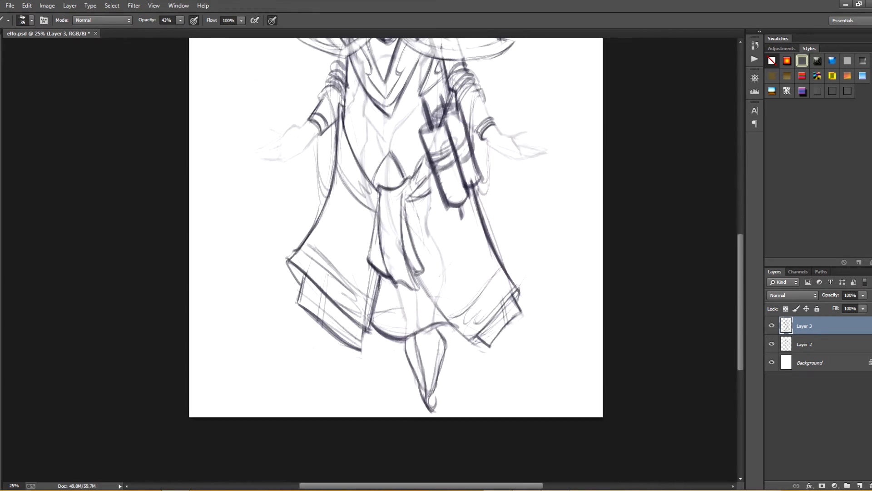
Rotate the canvas and draw the palm edge and thumb of the figure's right hand
{"action": "key", "text": "ctrl+plus"}
{"action": "key", "text": "r"}
{"action": "key", "text": "b"}
{"action": "left_click_drag", "start_coordinate": [385, 225], "coordinate": [395, 274]}
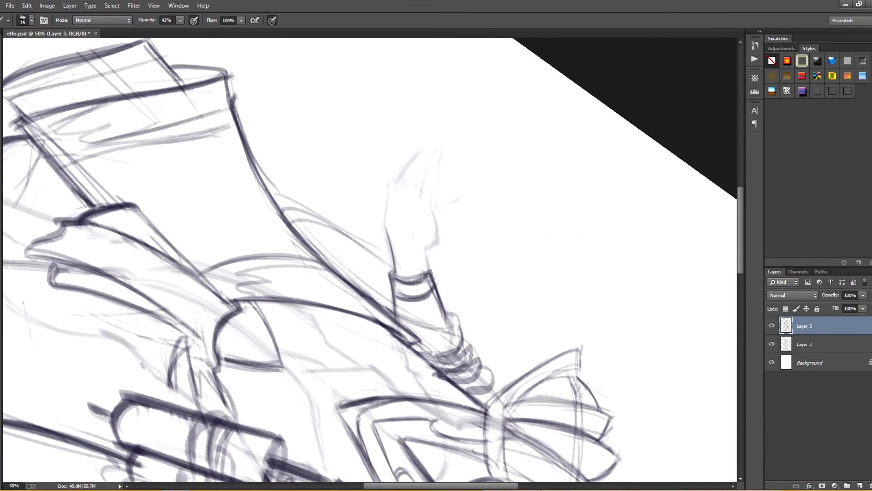
{"action": "left_click_drag", "start_coordinate": [400, 204], "coordinate": [399, 279]}
{"action": "key", "text": "r"}
{"action": "left_click_drag", "start_coordinate": [482, 272], "coordinate": [482, 251]}
{"action": "left_click_drag", "start_coordinate": [459, 261], "coordinate": [403, 343]}
{"action": "left_click_drag", "start_coordinate": [431, 322], "coordinate": [439, 316]}
Draw the palm crease, outer edge and fingers of the figure's right hand
{"action": "left_click_drag", "start_coordinate": [381, 344], "coordinate": [394, 383]}
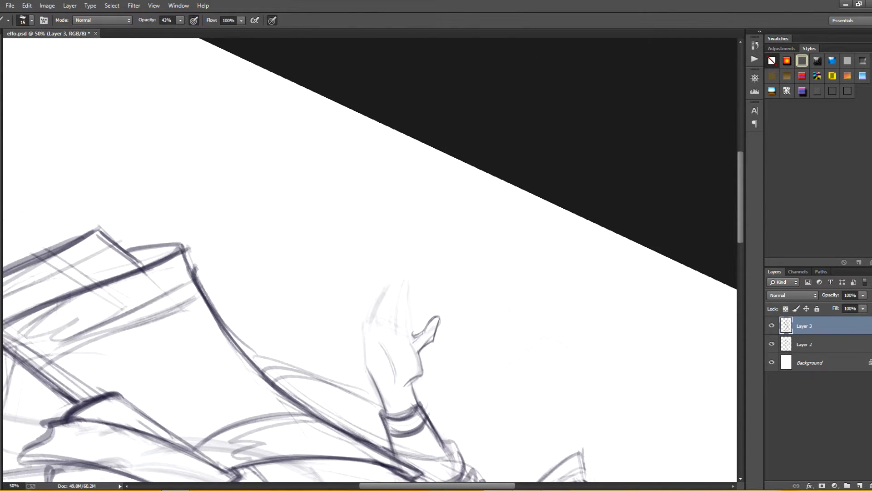
{"action": "left_click_drag", "start_coordinate": [378, 332], "coordinate": [392, 371]}
{"action": "left_click_drag", "start_coordinate": [363, 324], "coordinate": [371, 374]}
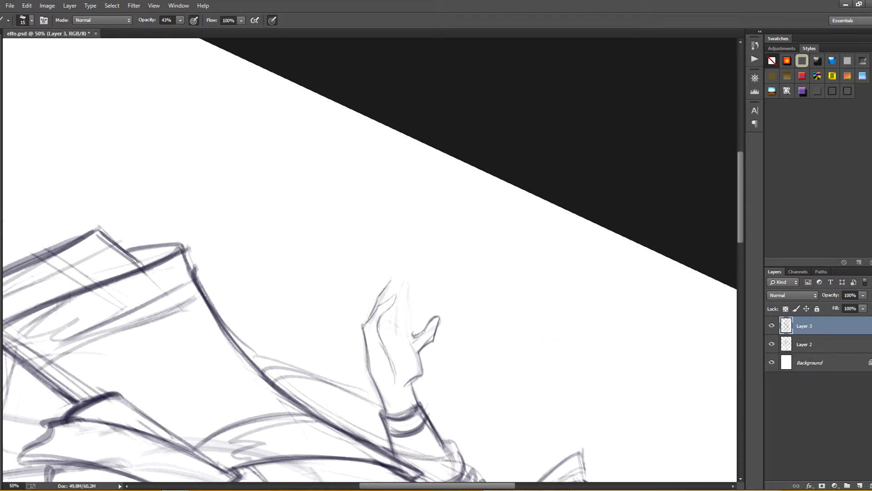
{"action": "left_click_drag", "start_coordinate": [405, 293], "coordinate": [409, 338]}
{"action": "left_click_drag", "start_coordinate": [407, 298], "coordinate": [415, 340]}
{"action": "key", "text": "r"}
{"action": "mouse_move", "coordinate": [500, 227]}
{"action": "left_mouse_down"}
{"action": "mouse_move", "coordinate": [246, 310]}
{"action": "mouse_move", "coordinate": [283, 158]}
{"action": "left_mouse_up"}
{"action": "key", "text": "r"}
{"action": "left_click_drag", "start_coordinate": [590, 259], "coordinate": [182, 258]}
{"action": "key", "text": "r"}
{"action": "mouse_move", "coordinate": [499, 259]}
{"action": "left_mouse_down"}
{"action": "mouse_move", "coordinate": [444, 154]}
{"action": "mouse_move", "coordinate": [313, 143]}
{"action": "left_mouse_up"}
{"action": "mouse_move", "coordinate": [347, 193]}
{"action": "left_mouse_down"}
{"action": "mouse_move", "coordinate": [348, 255]}
{"action": "mouse_move", "coordinate": [337, 196]}
{"action": "mouse_move", "coordinate": [342, 268]}
{"action": "left_mouse_up"}
{"action": "key", "text": "r"}
{"action": "key", "text": "ctrl+alt+z"}
{"action": "key", "text": "ctrl+alt+z"}
{"action": "key", "text": "ctrl+alt+z"}
Outline the palm and thumb of the figure's left hand, undoing the faulty strokes
{"action": "left_click_drag", "start_coordinate": [337, 219], "coordinate": [342, 288]}
{"action": "key", "text": "r"}
{"action": "mouse_move", "coordinate": [330, 199]}
{"action": "left_mouse_down"}
{"action": "mouse_move", "coordinate": [366, 187]}
{"action": "mouse_move", "coordinate": [353, 194]}
{"action": "mouse_move", "coordinate": [348, 235]}
{"action": "left_mouse_up"}
{"action": "key", "text": "r"}
{"action": "key", "text": "ctrl+alt+z"}
{"action": "key", "text": "ctrl+alt+z"}
{"action": "key", "text": "ctrl+alt+z"}
{"action": "key", "text": "ctrl+alt+z"}
{"action": "key", "text": "ctrl+alt+z"}
{"action": "left_click_drag", "start_coordinate": [380, 192], "coordinate": [350, 227]}
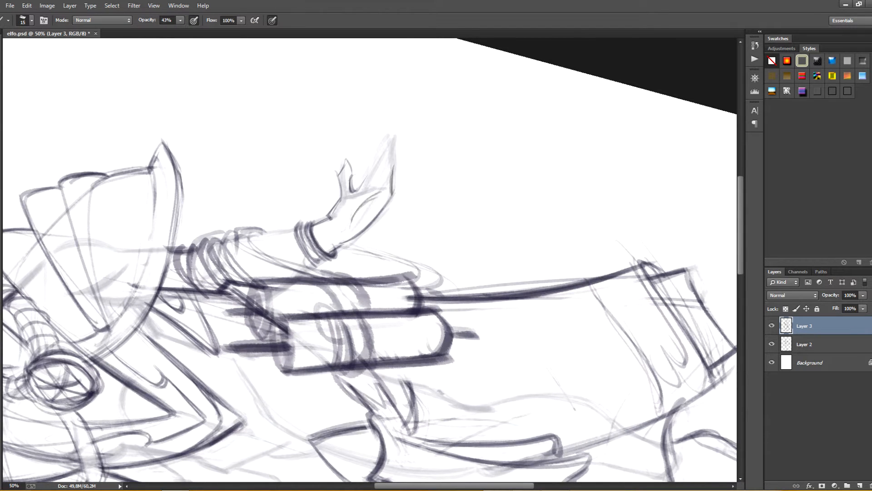
Draw the raised fingers of the figure's left hand
{"action": "left_click_drag", "start_coordinate": [381, 174], "coordinate": [384, 194]}
{"action": "key", "text": "r"}
{"action": "mouse_move", "coordinate": [384, 195]}
{"action": "left_mouse_down"}
{"action": "mouse_move", "coordinate": [394, 323]}
{"action": "mouse_move", "coordinate": [357, 195]}
{"action": "left_mouse_up"}
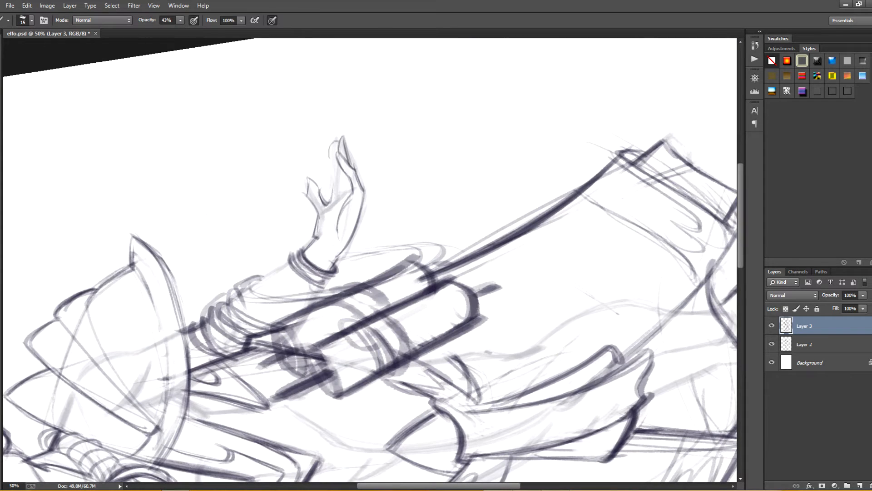
{"action": "left_click_drag", "start_coordinate": [333, 144], "coordinate": [329, 202]}
Redraw both eyes and the lower lip on the elf's face, undoing the faulty strokes
{"action": "key", "text": "r"}
{"action": "left_click_drag", "start_coordinate": [345, 173], "coordinate": [457, 233]}
{"action": "left_click_drag", "start_coordinate": [282, 128], "coordinate": [484, 458]}
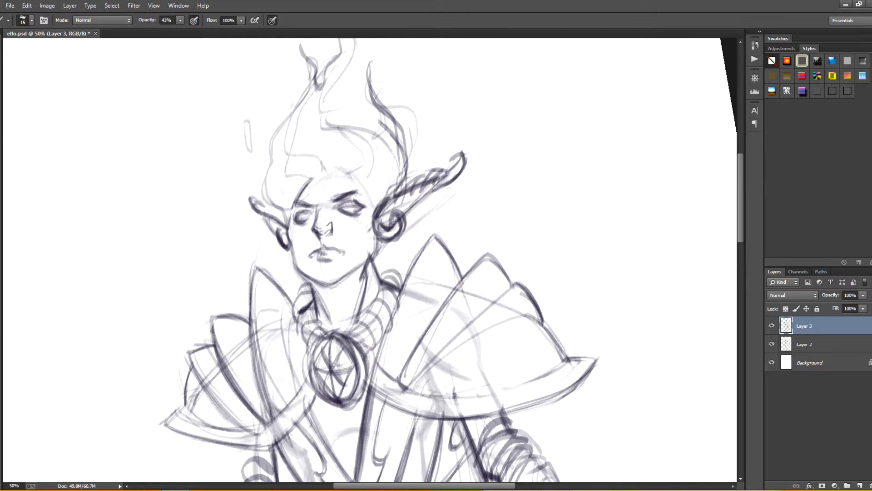
{"action": "key", "text": "ctrl+plus"}
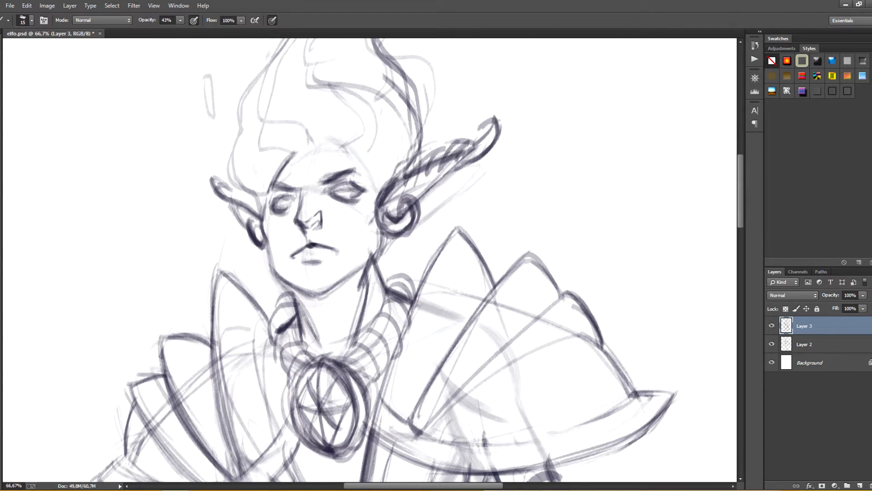
{"action": "key", "text": "ctrl+alt+z"}
{"action": "key", "text": "ctrl+alt+z"}
{"action": "key", "text": "ctrl+alt+z"}
{"action": "key", "text": "ctrl+alt+z"}
{"action": "key", "text": "ctrl+alt+z"}
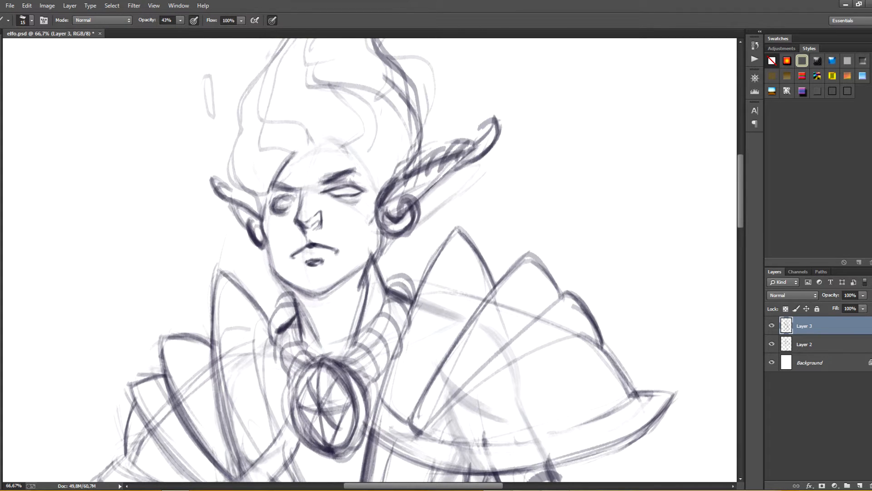
{"action": "key", "text": "ctrl+alt+z"}
{"action": "key", "text": "ctrl+alt+z"}
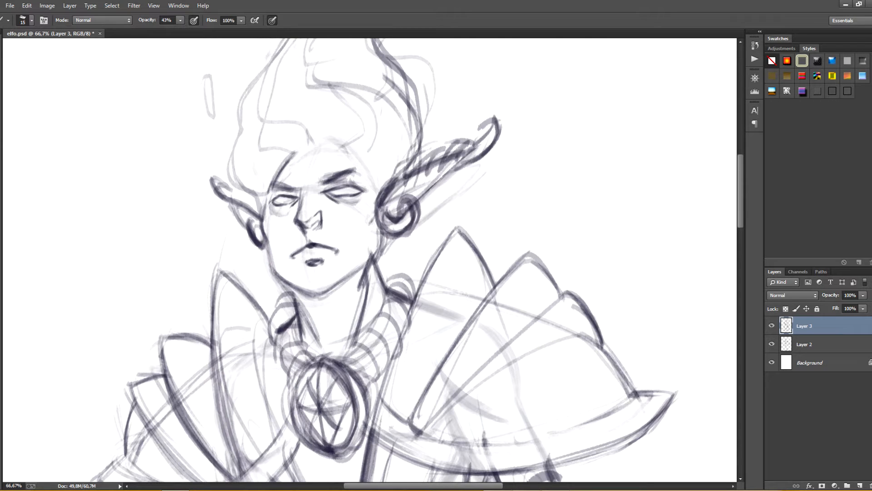
Erase and redraw the hairline around the forehead, and darken the eyebrows, lips and chin
{"action": "key", "text": "e"}
{"action": "mouse_move", "coordinate": [272, 187]}
{"action": "left_mouse_down"}
{"action": "mouse_move", "coordinate": [264, 222]}
{"action": "mouse_move", "coordinate": [270, 193]}
{"action": "left_mouse_up"}
{"action": "key", "text": "b"}
{"action": "left_click_drag", "start_coordinate": [279, 168], "coordinate": [268, 196]}
{"action": "key", "text": "e"}
{"action": "left_click_drag", "start_coordinate": [293, 153], "coordinate": [264, 198]}
{"action": "key", "text": "b"}
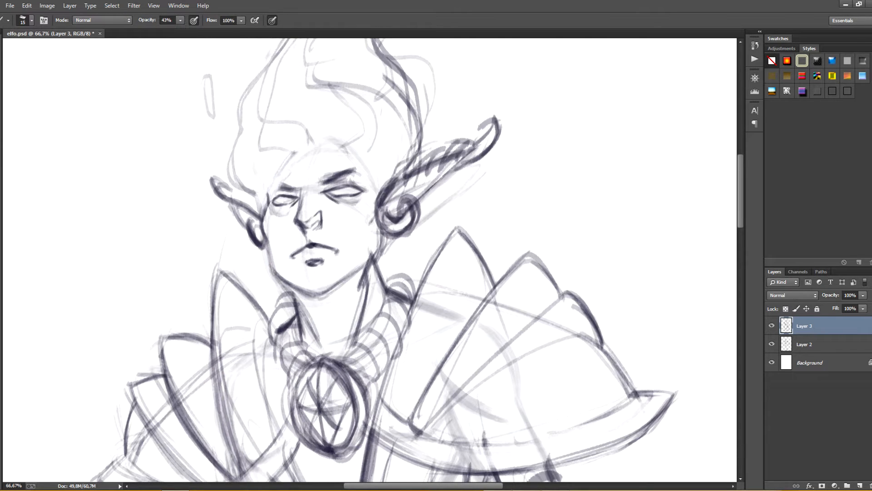
{"action": "left_click_drag", "start_coordinate": [290, 160], "coordinate": [268, 196]}
{"action": "mouse_move", "coordinate": [318, 153]}
{"action": "left_mouse_down"}
{"action": "mouse_move", "coordinate": [343, 132]}
{"action": "mouse_move", "coordinate": [400, 178]}
{"action": "left_mouse_up"}
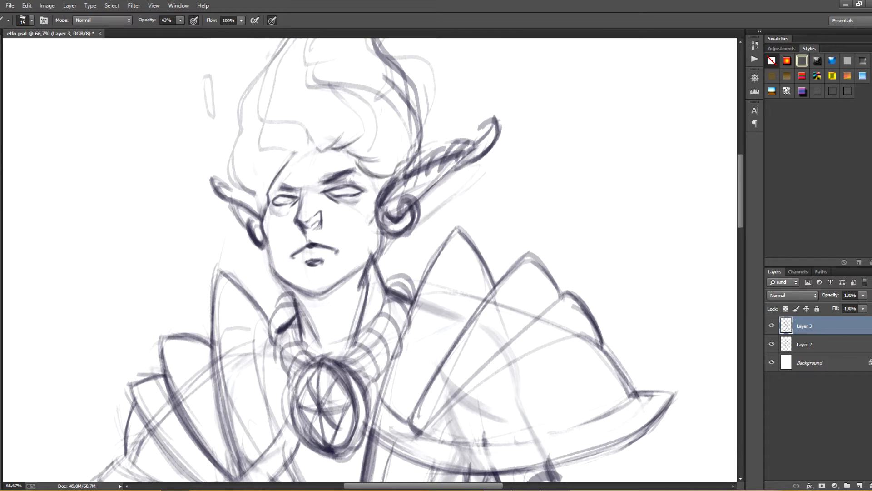
{"action": "key", "text": "e"}
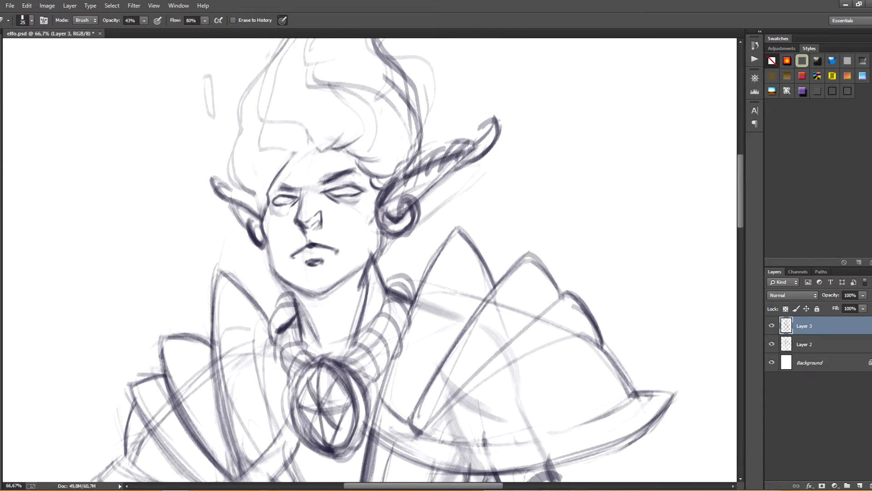
{"action": "key", "text": "b"}
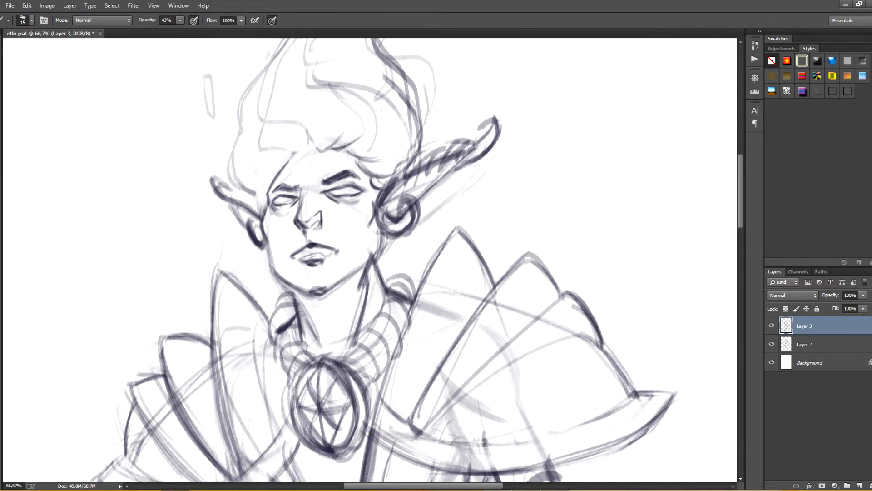
Flip the canvas horizontally and bring the mirrored face into close view
{"action": "key", "text": "ctrl+minus"}
{"action": "key", "text": "ctrl+minus"}
{"action": "key", "text": "ctrl+minus"}
{"action": "key", "text": "r"}
{"action": "left_click_drag", "start_coordinate": [454, 204], "coordinate": [461, 218]}
{"action": "left_click_drag", "start_coordinate": [364, 317], "coordinate": [322, 210]}
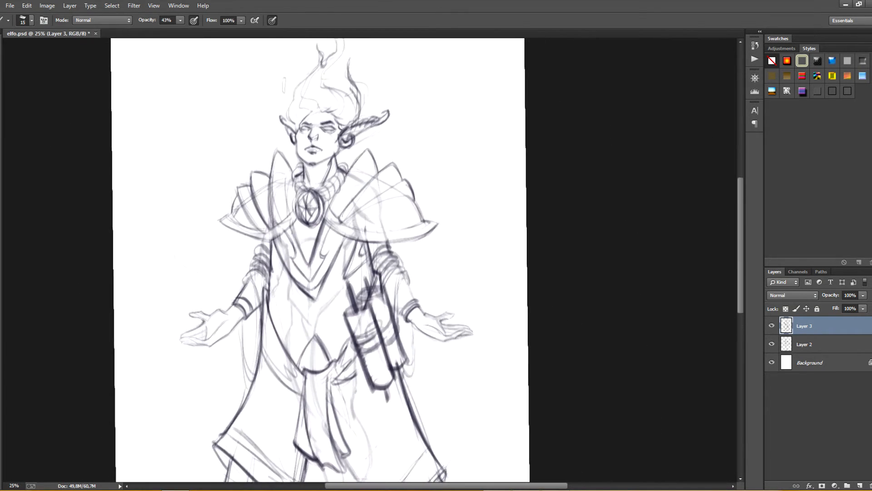
{"action": "left_click", "coordinate": [47, 6]}
{"action": "mouse_move", "coordinate": [64, 92]}
{"action": "left_click", "coordinate": [180, 131]}
{"action": "left_click_drag", "start_coordinate": [336, 159], "coordinate": [367, 289]}
{"action": "key", "text": "ctrl+plus"}
{"action": "key", "text": "ctrl+plus"}
{"action": "key", "text": "e"}
{"action": "key", "text": "ctrl+plus"}
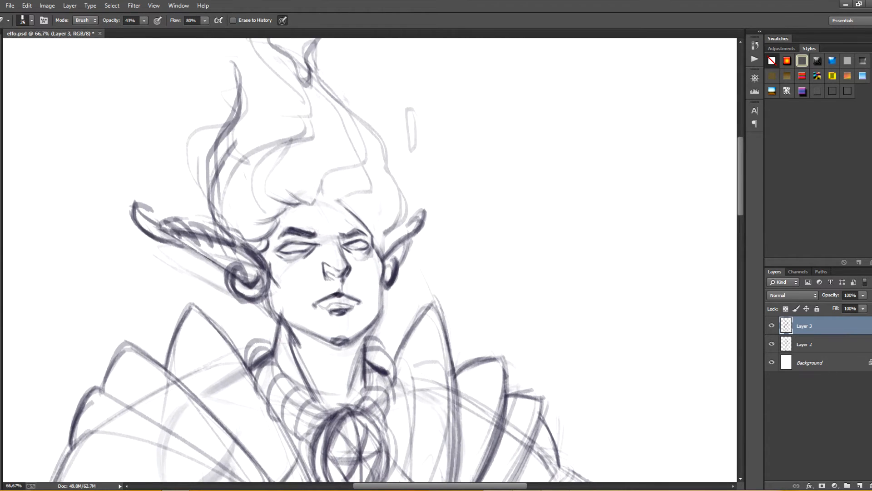
Adjust the selected eye and eyebrow nearest the large ear, and redraw the jaw and chin outline
{"action": "key", "text": "v"}
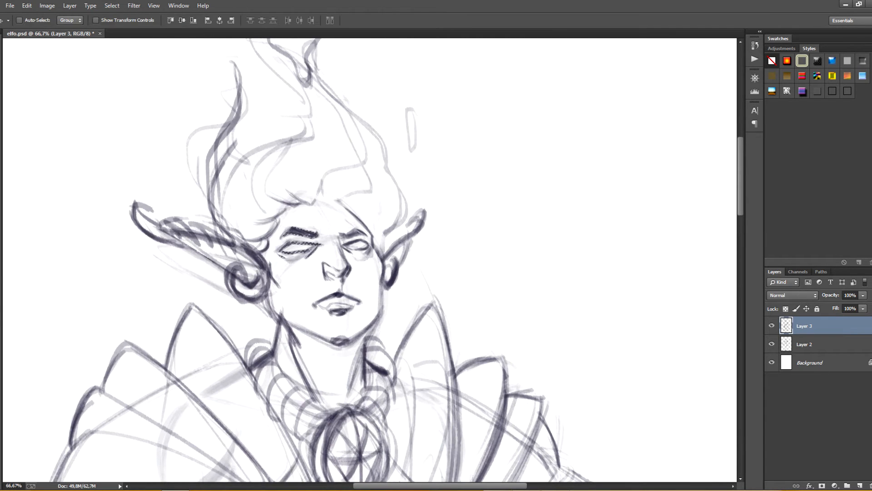
{"action": "key", "text": "e"}
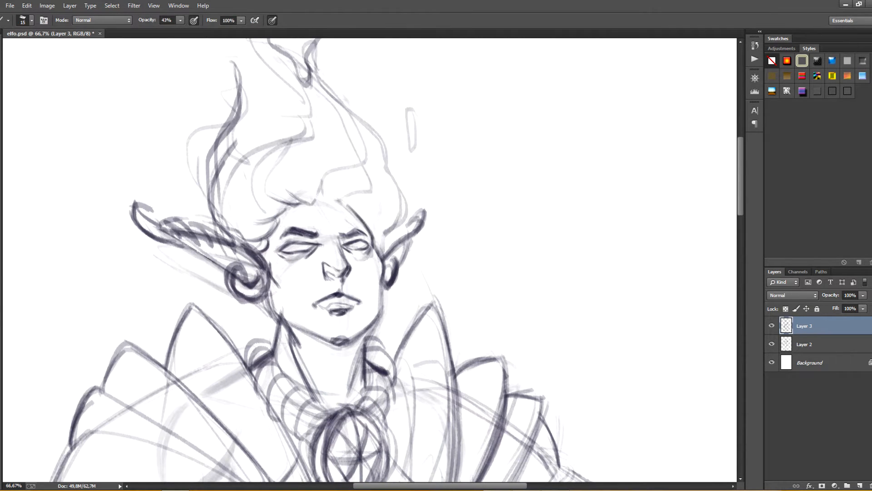
{"action": "key", "text": "b"}
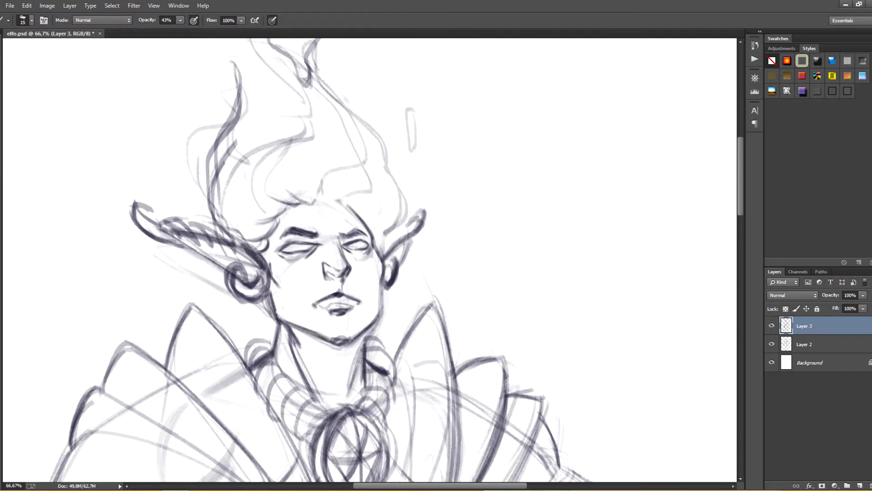
{"action": "key", "text": "e"}
{"action": "mouse_move", "coordinate": [333, 339]}
{"action": "left_mouse_down"}
{"action": "mouse_move", "coordinate": [350, 339]}
{"action": "mouse_move", "coordinate": [337, 339]}
{"action": "left_mouse_up"}
{"action": "key", "text": "b"}
{"action": "left_click_drag", "start_coordinate": [363, 272], "coordinate": [375, 258]}
Select Layer 3 and Layer 2 together and flip the canvas horizontally back
{"action": "key", "text": "ctrl+minus"}
{"action": "key", "text": "ctrl+minus"}
{"action": "key", "text": "ctrl+minus"}
{"action": "key", "text": "ctrl+minus"}
{"action": "key", "text": "r"}
{"action": "key", "text": "Escape"}
{"action": "left_click", "coordinate": [804, 344], "text": "shift"}
{"action": "key", "text": "v"}
{"action": "left_click", "coordinate": [47, 5]}
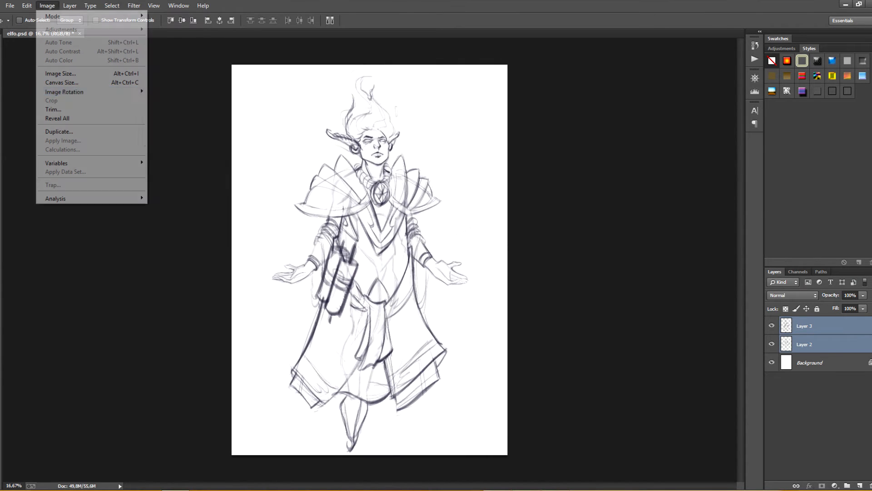
{"action": "mouse_move", "coordinate": [66, 91]}
{"action": "left_click", "coordinate": [182, 133]}
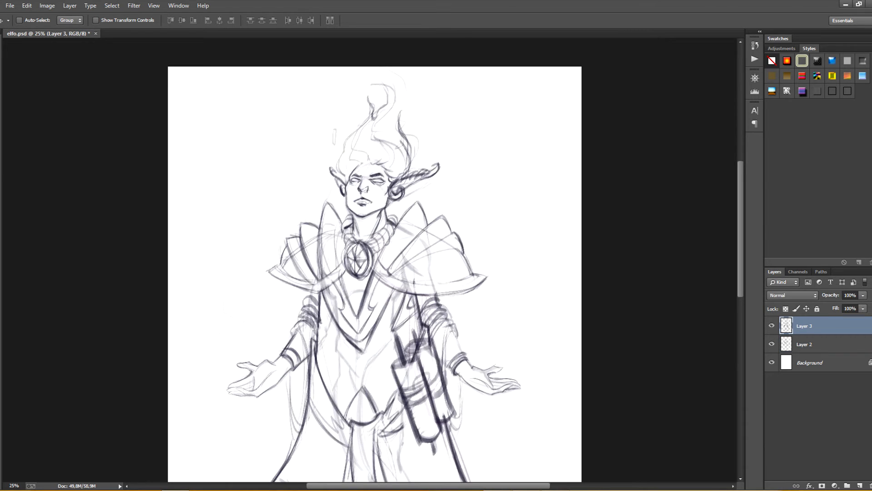
Add a new layer on top and merge the two sketch layers beneath it
{"action": "left_click", "coordinate": [859, 486]}
{"action": "left_click", "coordinate": [804, 344]}
{"action": "left_click", "coordinate": [804, 362], "text": "shift"}
{"action": "right_click", "coordinate": [804, 362]}
{"action": "left_click", "coordinate": [824, 248]}
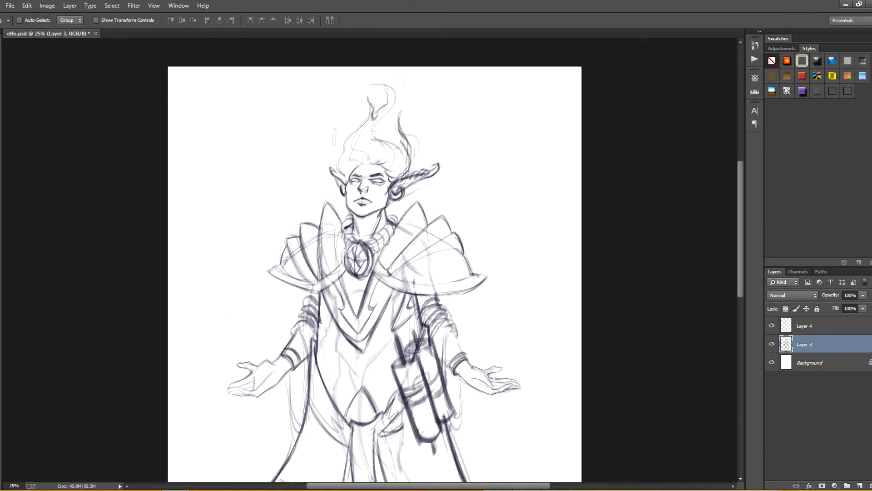
Lower the opacity of the merged sketch layer and make Layer 4 active for clean brush lines
{"action": "left_click_drag", "start_coordinate": [831, 295], "coordinate": [802, 295]}
{"action": "left_click", "coordinate": [804, 326]}
{"action": "key", "text": "ctrl+plus"}
{"action": "key", "text": "ctrl+plus"}
{"action": "key", "text": "b"}
{"action": "left_click_drag", "start_coordinate": [369, 191], "coordinate": [355, 269]}
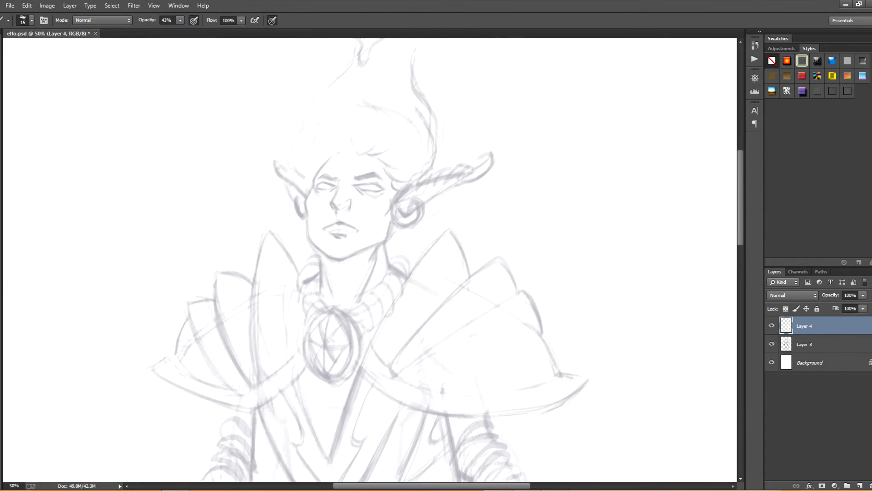
Outline the innermost plate of the figure's left shoulder armor over the faded sketch
{"action": "key", "text": "r"}
{"action": "left_click_drag", "start_coordinate": [369, 172], "coordinate": [386, 174]}
{"action": "key", "text": "b"}
{"action": "left_click_drag", "start_coordinate": [359, 344], "coordinate": [448, 246]}
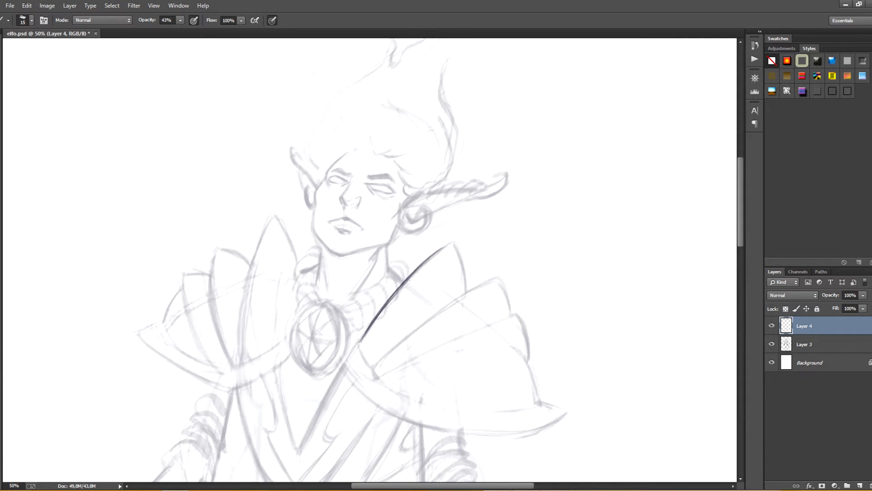
{"action": "mouse_move", "coordinate": [449, 246]}
{"action": "left_mouse_down"}
{"action": "mouse_move", "coordinate": [463, 293]}
{"action": "mouse_move", "coordinate": [431, 236]}
{"action": "left_mouse_up"}
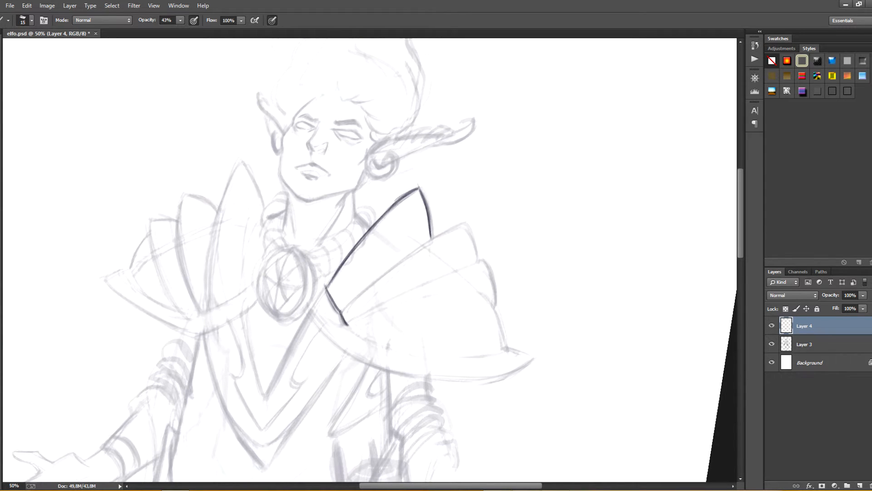
{"action": "key", "text": "ctrl+z"}
Outline the second and third pointed plates of the figure's left shoulder armor
{"action": "left_click_drag", "start_coordinate": [341, 311], "coordinate": [463, 224]}
{"action": "left_click_drag", "start_coordinate": [462, 225], "coordinate": [478, 260]}
{"action": "left_click_drag", "start_coordinate": [348, 324], "coordinate": [486, 260]}
{"action": "left_click_drag", "start_coordinate": [429, 283], "coordinate": [484, 261]}
{"action": "mouse_move", "coordinate": [486, 260]}
{"action": "left_mouse_down"}
{"action": "mouse_move", "coordinate": [496, 305]}
{"action": "mouse_move", "coordinate": [478, 180]}
{"action": "left_mouse_up"}
{"action": "key", "text": "r"}
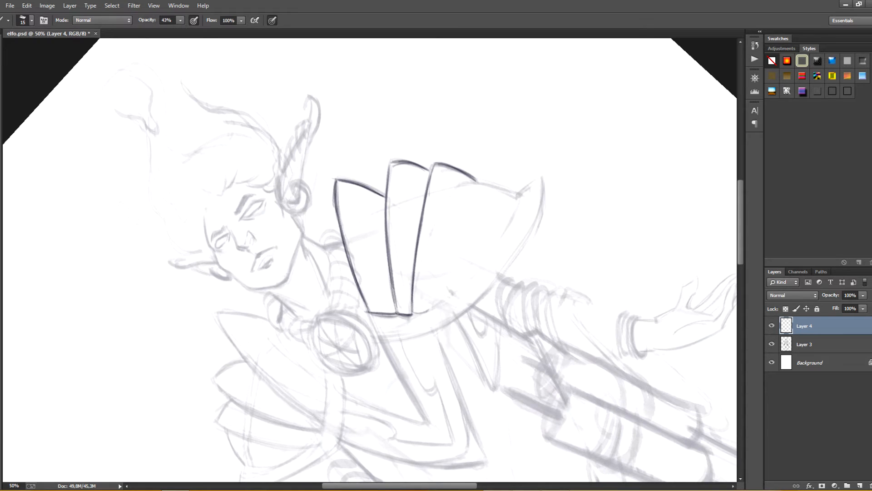
Draw thin inner ridge lines on the plates of the figure's left shoulder armor
{"action": "left_click_drag", "start_coordinate": [392, 163], "coordinate": [405, 191]}
{"action": "left_click_drag", "start_coordinate": [406, 200], "coordinate": [397, 318]}
{"action": "key", "text": "r"}
{"action": "left_click_drag", "start_coordinate": [477, 182], "coordinate": [498, 296]}
{"action": "left_click_drag", "start_coordinate": [409, 189], "coordinate": [406, 224]}
{"action": "left_click_drag", "start_coordinate": [399, 229], "coordinate": [336, 286]}
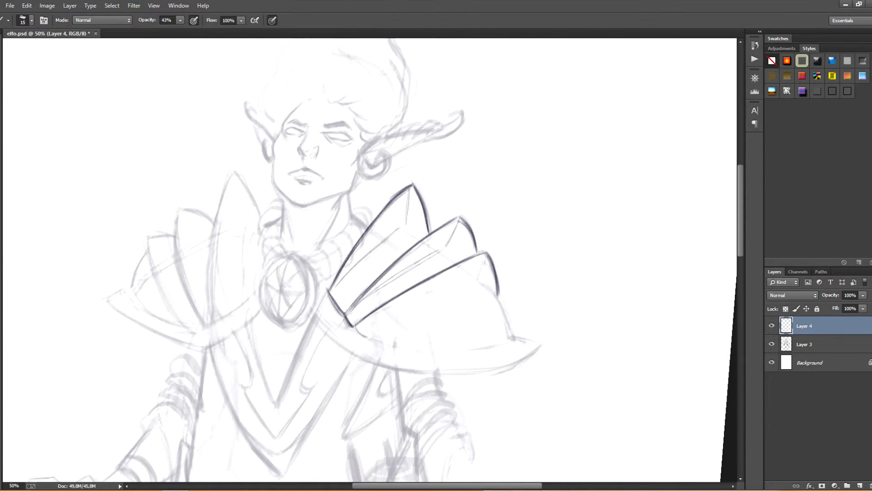
Outline the upper and outer edges of the figure's left shoulder armor's lowest plate, undoing the faulty strokes
{"action": "mouse_move", "coordinate": [353, 326]}
{"action": "left_mouse_down"}
{"action": "mouse_move", "coordinate": [478, 279]}
{"action": "mouse_move", "coordinate": [462, 287]}
{"action": "mouse_move", "coordinate": [491, 287]}
{"action": "left_mouse_up"}
{"action": "key", "text": "ctrl+z"}
{"action": "mouse_move", "coordinate": [372, 319]}
{"action": "left_mouse_down"}
{"action": "mouse_move", "coordinate": [472, 290]}
{"action": "mouse_move", "coordinate": [365, 293]}
{"action": "left_mouse_up"}
{"action": "left_click_drag", "start_coordinate": [353, 325], "coordinate": [392, 264]}
{"action": "key", "text": "ctrl+z"}
{"action": "left_click_drag", "start_coordinate": [498, 293], "coordinate": [512, 338]}
{"action": "key", "text": "r"}
{"action": "left_click_drag", "start_coordinate": [513, 338], "coordinate": [524, 313]}
{"action": "mouse_move", "coordinate": [477, 273]}
{"action": "left_mouse_down"}
{"action": "mouse_move", "coordinate": [522, 377]}
{"action": "mouse_move", "coordinate": [526, 262]}
{"action": "left_mouse_up"}
Draw the faceted gem of the chest medallion and its oval frame
{"action": "left_click_drag", "start_coordinate": [320, 290], "coordinate": [341, 327]}
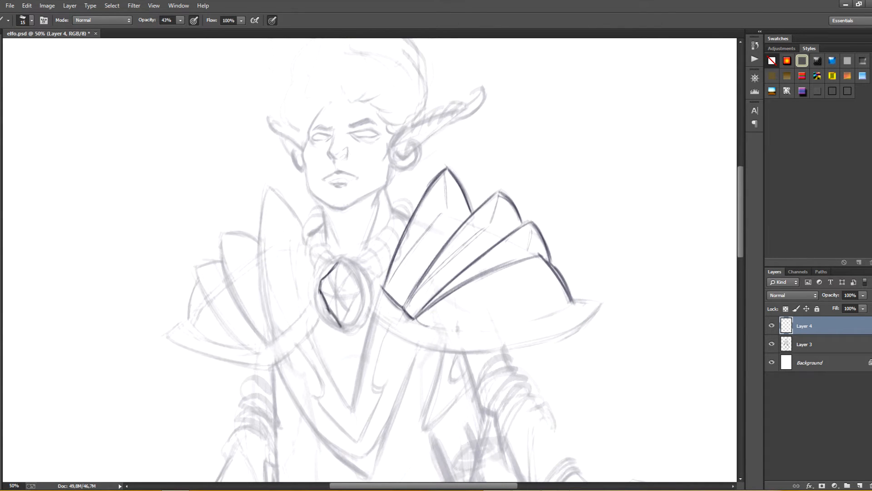
{"action": "left_click_drag", "start_coordinate": [340, 261], "coordinate": [359, 297]}
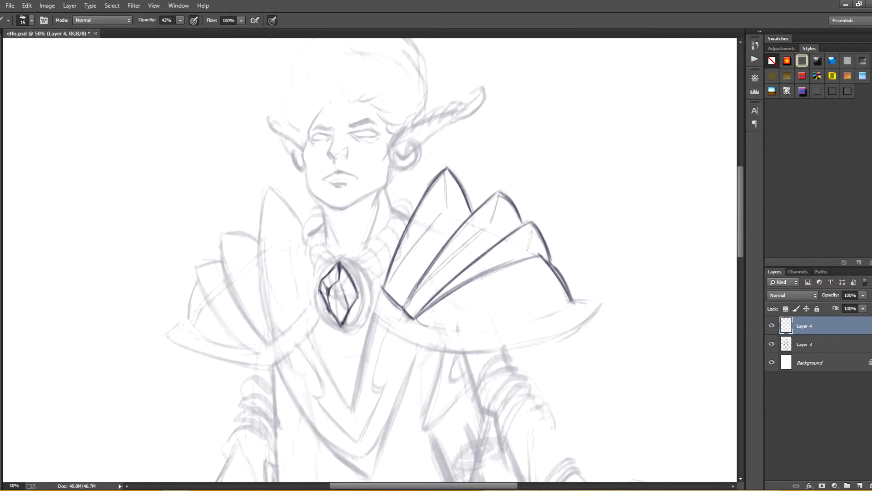
{"action": "mouse_move", "coordinate": [335, 259]}
{"action": "left_mouse_down"}
{"action": "mouse_move", "coordinate": [323, 321]}
{"action": "mouse_move", "coordinate": [355, 318]}
{"action": "left_mouse_up"}
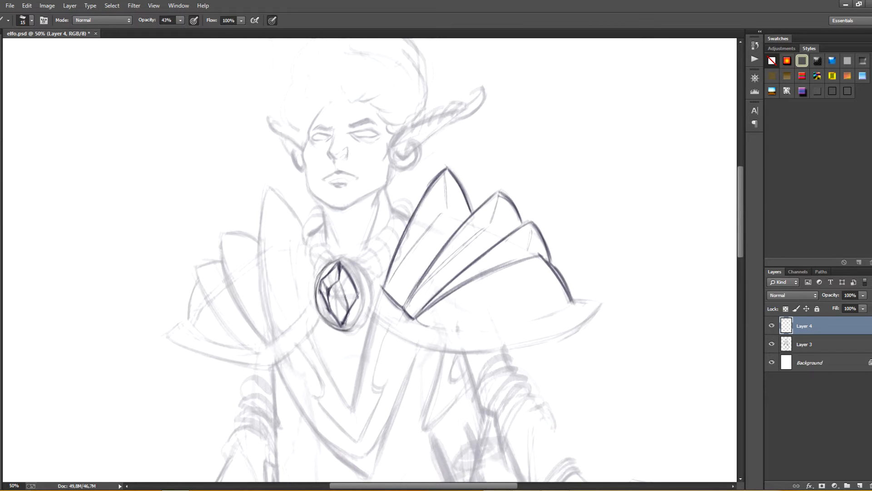
{"action": "left_click_drag", "start_coordinate": [337, 261], "coordinate": [362, 310]}
{"action": "key", "text": "r"}
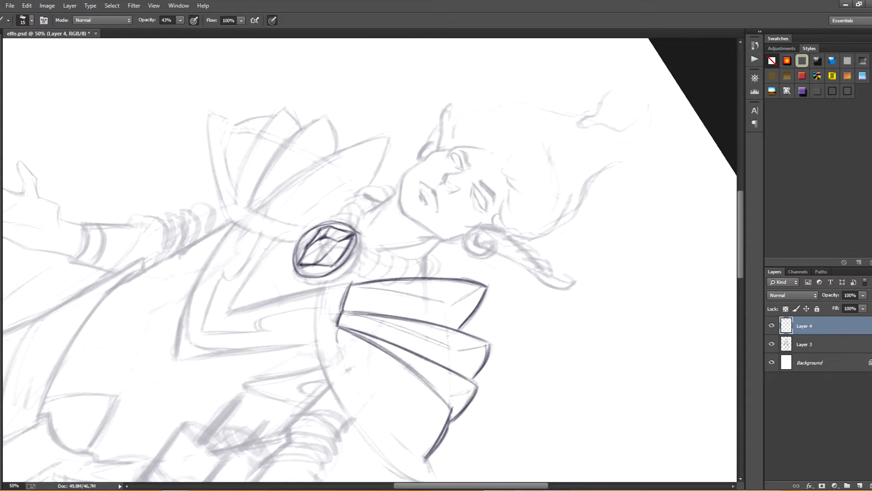
{"action": "key", "text": "r"}
{"action": "left_click_drag", "start_coordinate": [422, 227], "coordinate": [318, 268]}
{"action": "key", "text": "r"}
{"action": "left_click_drag", "start_coordinate": [369, 290], "coordinate": [394, 279]}
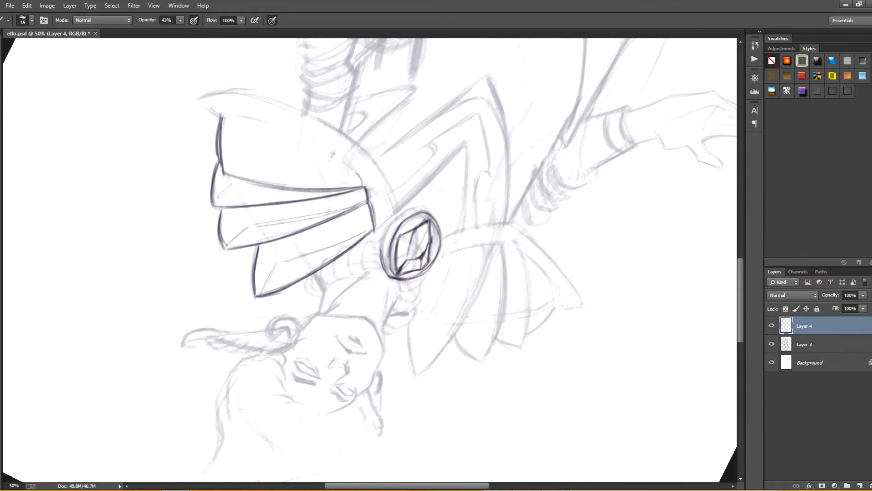
{"action": "key", "text": "r"}
{"action": "key", "text": "Escape"}
Clean up the medallion's rim and draw the segmented necklace on both sides of the neck
{"action": "key", "text": "e"}
{"action": "left_click_drag", "start_coordinate": [364, 322], "coordinate": [357, 326]}
{"action": "key", "text": "b"}
{"action": "key", "text": "ctrl+z"}
{"action": "key", "text": "e"}
{"action": "mouse_move", "coordinate": [358, 255]}
{"action": "left_mouse_down"}
{"action": "mouse_move", "coordinate": [371, 276]}
{"action": "mouse_move", "coordinate": [366, 284]}
{"action": "left_mouse_up"}
{"action": "key", "text": "b"}
{"action": "left_click_drag", "start_coordinate": [351, 260], "coordinate": [372, 281]}
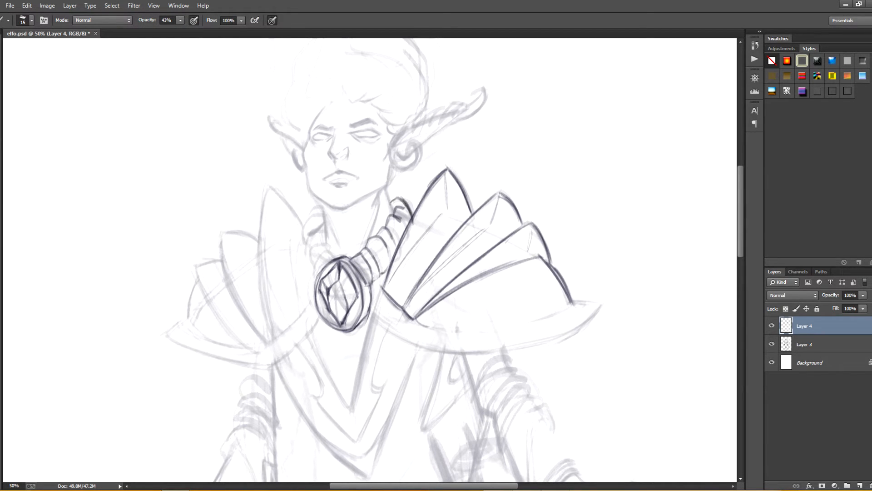
{"action": "left_click_drag", "start_coordinate": [408, 255], "coordinate": [455, 294]}
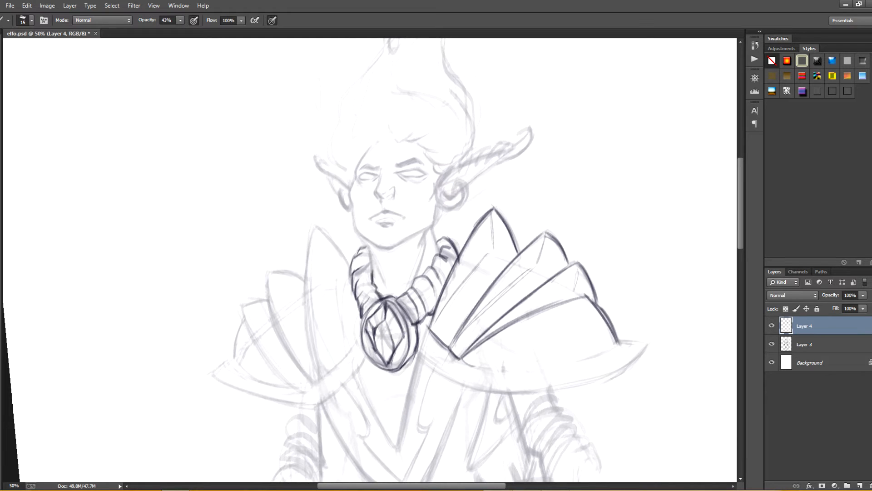
Draw the neck lines inside the necklace and save the document
{"action": "key", "text": "ctrl+s"}
{"action": "scroll", "coordinate": [369, 259], "scroll_direction": "down", "scroll_amount": 3}
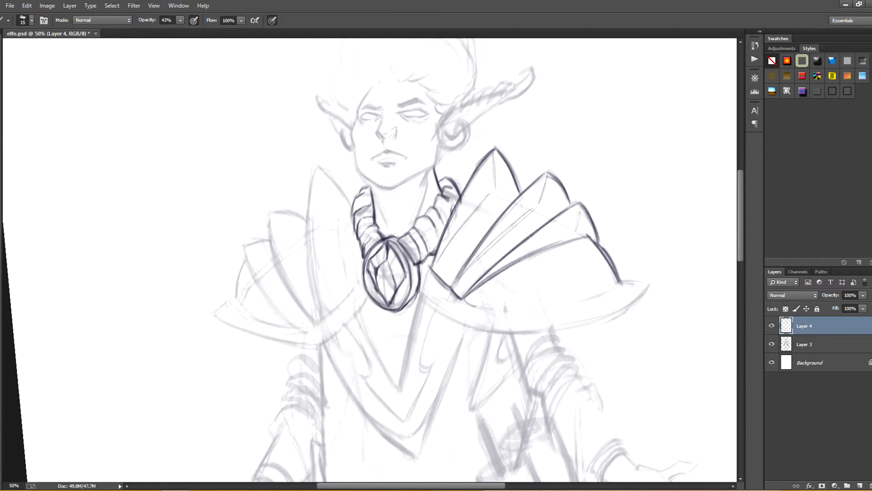
{"action": "left_click_drag", "start_coordinate": [364, 227], "coordinate": [354, 278]}
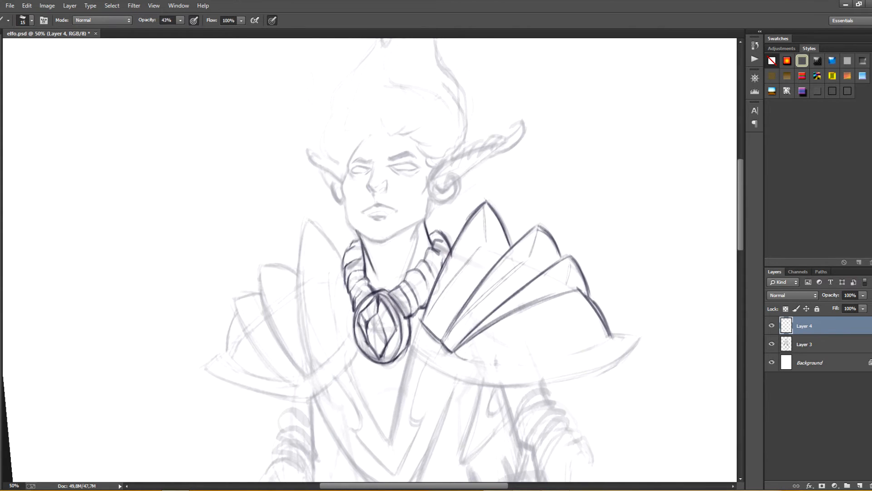
{"action": "key", "text": "ctrl+s"}
Outline the overlapping pointed plates of the figure's right shoulder armor
{"action": "left_click_drag", "start_coordinate": [383, 327], "coordinate": [415, 287]}
{"action": "mouse_move", "coordinate": [322, 203]}
{"action": "left_mouse_down"}
{"action": "mouse_move", "coordinate": [357, 244]}
{"action": "mouse_move", "coordinate": [311, 278]}
{"action": "mouse_move", "coordinate": [318, 350]}
{"action": "left_mouse_up"}
{"action": "key", "text": "r"}
{"action": "left_click_drag", "start_coordinate": [455, 205], "coordinate": [490, 273]}
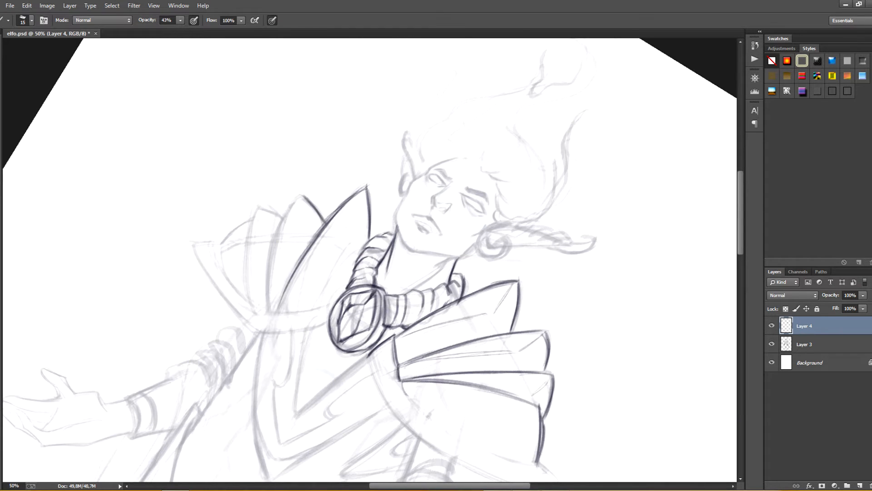
{"action": "left_click_drag", "start_coordinate": [302, 195], "coordinate": [268, 278]}
{"action": "left_click_drag", "start_coordinate": [283, 208], "coordinate": [267, 297]}
{"action": "left_click_drag", "start_coordinate": [257, 205], "coordinate": [246, 282]}
{"action": "key", "text": "r"}
{"action": "left_click_drag", "start_coordinate": [255, 250], "coordinate": [318, 386]}
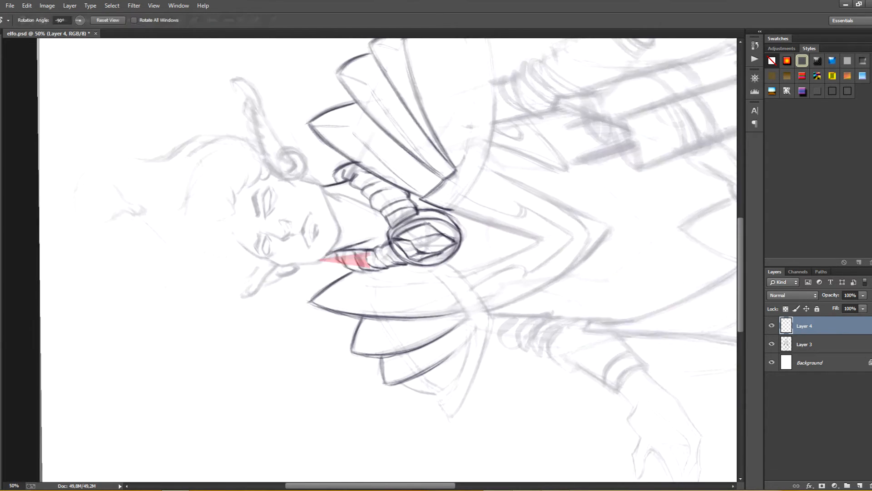
{"action": "key", "text": "Escape"}
{"action": "key", "text": "b"}
Enlarge the brush to 25 and draw both side edges of the torso below the shoulder armor
{"action": "key", "text": "ctrl+minus"}
{"action": "key", "text": "ctrl+minus"}
{"action": "key", "text": "ctrl+minus"}
{"action": "key", "text": "ctrl+plus"}
{"action": "key", "text": "ctrl+plus"}
{"action": "mouse_move", "coordinate": [363, 205]}
{"action": "left_mouse_down"}
{"action": "mouse_move", "coordinate": [379, 291]}
{"action": "mouse_move", "coordinate": [381, 248]}
{"action": "left_mouse_up"}
{"action": "key", "text": "ctrl+plus"}
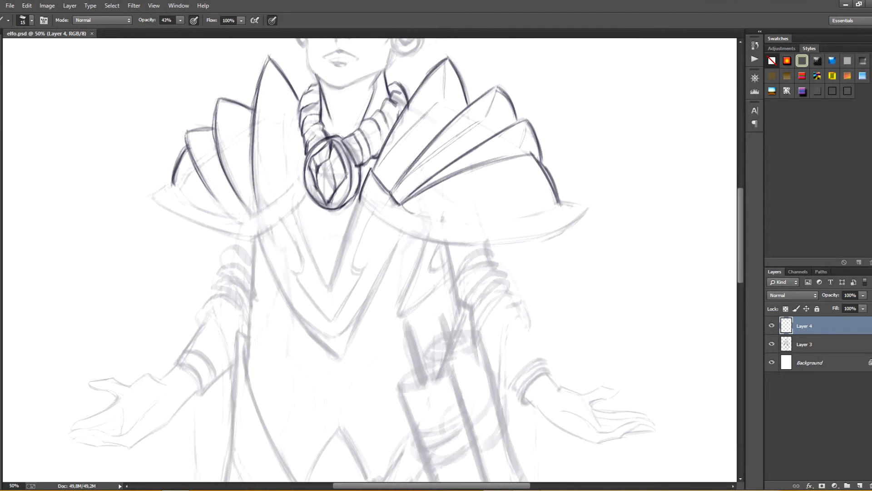
{"action": "key", "text": "bracketright"}
{"action": "key", "text": "bracketright"}
{"action": "left_click_drag", "start_coordinate": [447, 241], "coordinate": [462, 305]}
{"action": "left_click_drag", "start_coordinate": [254, 235], "coordinate": [251, 313]}
{"action": "left_click_drag", "start_coordinate": [253, 236], "coordinate": [250, 328]}
{"action": "left_click_drag", "start_coordinate": [448, 244], "coordinate": [462, 305]}
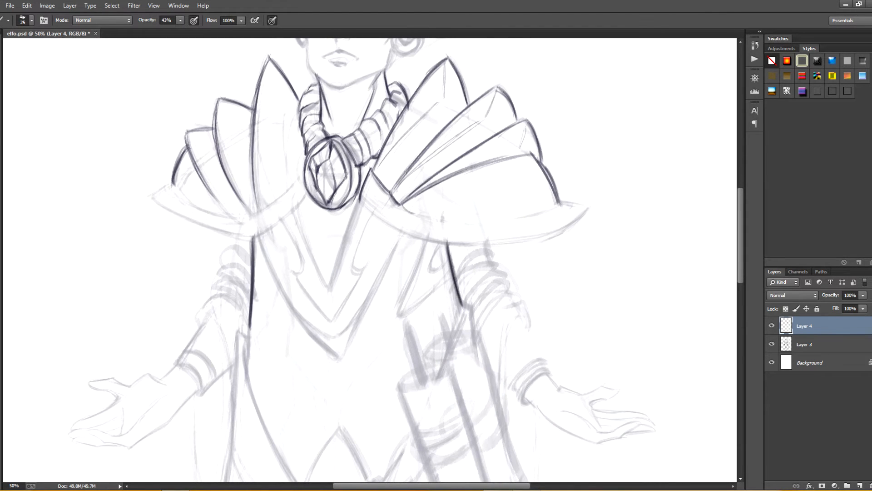
Draw the outer edge of the curved rim along the bottom of the figure's right shoulder armor
{"action": "left_click_drag", "start_coordinate": [318, 204], "coordinate": [373, 303]}
{"action": "mouse_move", "coordinate": [241, 244]}
{"action": "left_mouse_down"}
{"action": "mouse_move", "coordinate": [230, 279]}
{"action": "mouse_move", "coordinate": [204, 296]}
{"action": "mouse_move", "coordinate": [231, 231]}
{"action": "mouse_move", "coordinate": [234, 260]}
{"action": "mouse_move", "coordinate": [282, 300]}
{"action": "left_mouse_up"}
{"action": "key", "text": "e"}
{"action": "key", "text": "r"}
{"action": "key", "text": "b"}
{"action": "left_click_drag", "start_coordinate": [208, 227], "coordinate": [291, 305]}
{"action": "mouse_move", "coordinate": [216, 243]}
{"action": "left_mouse_down"}
{"action": "mouse_move", "coordinate": [299, 307]}
{"action": "mouse_move", "coordinate": [314, 340]}
{"action": "left_mouse_up"}
{"action": "key", "text": "r"}
{"action": "left_click_drag", "start_coordinate": [327, 340], "coordinate": [368, 290]}
{"action": "key", "text": "r"}
{"action": "mouse_move", "coordinate": [290, 318]}
{"action": "left_mouse_down"}
{"action": "mouse_move", "coordinate": [276, 229]}
{"action": "mouse_move", "coordinate": [366, 161]}
{"action": "left_mouse_up"}
{"action": "left_click_drag", "start_coordinate": [319, 279], "coordinate": [255, 306]}
{"action": "mouse_move", "coordinate": [306, 282]}
{"action": "left_mouse_down"}
{"action": "mouse_move", "coordinate": [251, 309]}
{"action": "mouse_move", "coordinate": [205, 402]}
{"action": "left_mouse_up"}
Draw the outer edge and pointed tip of the curved rim on the figure's left shoulder armor
{"action": "key", "text": "r"}
{"action": "mouse_move", "coordinate": [295, 313]}
{"action": "left_mouse_down"}
{"action": "mouse_move", "coordinate": [285, 290]}
{"action": "mouse_move", "coordinate": [350, 172]}
{"action": "left_mouse_up"}
{"action": "left_click_drag", "start_coordinate": [363, 204], "coordinate": [372, 350]}
{"action": "mouse_move", "coordinate": [364, 260]}
{"action": "left_mouse_down"}
{"action": "mouse_move", "coordinate": [270, 174]}
{"action": "mouse_move", "coordinate": [377, 280]}
{"action": "left_mouse_up"}
{"action": "key", "text": "ctrl+z"}
{"action": "left_click_drag", "start_coordinate": [333, 221], "coordinate": [377, 282]}
{"action": "key", "text": "r"}
{"action": "left_click_drag", "start_coordinate": [318, 214], "coordinate": [380, 191]}
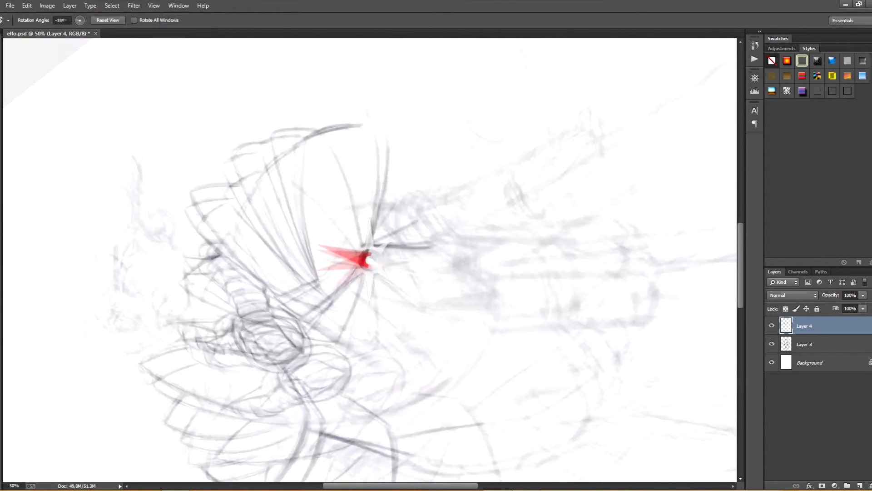
{"action": "left_click_drag", "start_coordinate": [378, 99], "coordinate": [391, 164]}
{"action": "left_click_drag", "start_coordinate": [361, 127], "coordinate": [379, 96]}
{"action": "key", "text": "r"}
{"action": "mouse_move", "coordinate": [318, 213]}
{"action": "left_mouse_down"}
{"action": "mouse_move", "coordinate": [391, 194]}
{"action": "mouse_move", "coordinate": [320, 212]}
{"action": "left_mouse_up"}
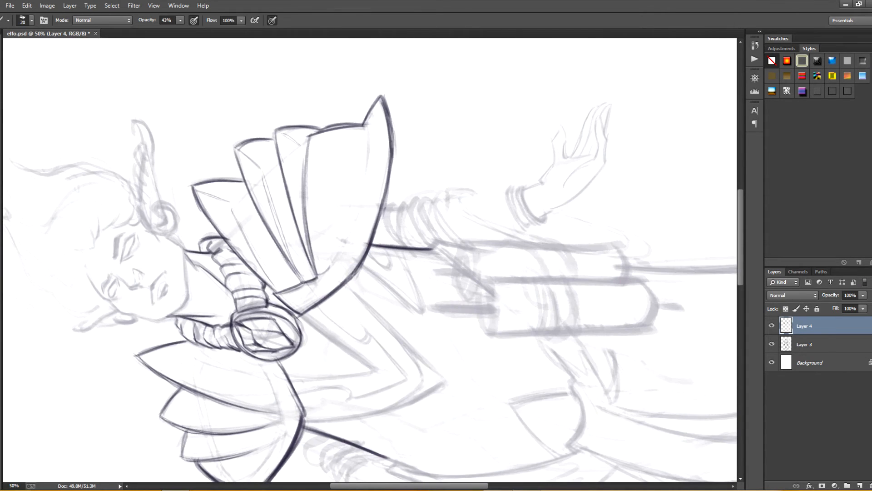
Draw the inner edges of both shoulder armor rims, closing them below the overlapping plates
{"action": "left_click_drag", "start_coordinate": [317, 277], "coordinate": [353, 221]}
{"action": "key", "text": "r"}
{"action": "left_click_drag", "start_coordinate": [354, 219], "coordinate": [375, 217]}
{"action": "left_click_drag", "start_coordinate": [425, 134], "coordinate": [394, 192]}
{"action": "key", "text": "ctrl+z"}
{"action": "key", "text": "r"}
{"action": "mouse_move", "coordinate": [393, 192]}
{"action": "left_mouse_down"}
{"action": "mouse_move", "coordinate": [442, 267]}
{"action": "mouse_move", "coordinate": [436, 290]}
{"action": "left_mouse_up"}
{"action": "left_click_drag", "start_coordinate": [359, 150], "coordinate": [420, 289]}
{"action": "key", "text": "ctrl+z"}
{"action": "left_click_drag", "start_coordinate": [308, 159], "coordinate": [308, 195]}
{"action": "mouse_move", "coordinate": [308, 161]}
{"action": "left_mouse_down"}
{"action": "mouse_move", "coordinate": [312, 207]}
{"action": "mouse_move", "coordinate": [361, 183]}
{"action": "mouse_move", "coordinate": [416, 198]}
{"action": "mouse_move", "coordinate": [446, 247]}
{"action": "left_mouse_up"}
{"action": "key", "text": "r"}
{"action": "left_click_drag", "start_coordinate": [359, 289], "coordinate": [394, 248]}
{"action": "mouse_move", "coordinate": [362, 278]}
{"action": "left_mouse_down"}
{"action": "mouse_move", "coordinate": [403, 242]}
{"action": "mouse_move", "coordinate": [350, 287]}
{"action": "left_mouse_up"}
{"action": "key", "text": "r"}
{"action": "key", "text": "r"}
{"action": "mouse_move", "coordinate": [351, 287]}
{"action": "left_mouse_down"}
{"action": "mouse_move", "coordinate": [338, 271]}
{"action": "mouse_move", "coordinate": [401, 348]}
{"action": "left_mouse_up"}
Reduce the brush to 15 and draw the V-shaped neckline below the medallion
{"action": "key", "text": "bracketleft"}
{"action": "left_click_drag", "start_coordinate": [380, 282], "coordinate": [398, 344]}
{"action": "mouse_move", "coordinate": [440, 267]}
{"action": "left_mouse_down"}
{"action": "mouse_move", "coordinate": [400, 350]}
{"action": "mouse_move", "coordinate": [286, 228]}
{"action": "mouse_move", "coordinate": [319, 308]}
{"action": "left_mouse_up"}
{"action": "key", "text": "ctrl+z"}
{"action": "key", "text": "ctrl+z"}
{"action": "key", "text": "r"}
{"action": "left_click_drag", "start_coordinate": [285, 227], "coordinate": [335, 340]}
Erase stray line ends around the shoulder rims and neckline and touch up the strokes
{"action": "key", "text": "e"}
{"action": "left_click_drag", "start_coordinate": [323, 309], "coordinate": [333, 337]}
{"action": "mouse_move", "coordinate": [325, 314]}
{"action": "left_mouse_down"}
{"action": "mouse_move", "coordinate": [334, 339]}
{"action": "mouse_move", "coordinate": [452, 236]}
{"action": "left_mouse_up"}
{"action": "key", "text": "r"}
{"action": "key", "text": "b"}
{"action": "key", "text": "e"}
{"action": "mouse_move", "coordinate": [439, 266]}
{"action": "left_mouse_down"}
{"action": "mouse_move", "coordinate": [492, 311]}
{"action": "mouse_move", "coordinate": [498, 287]}
{"action": "left_mouse_up"}
{"action": "key", "text": "b"}
{"action": "key", "text": "e"}
{"action": "key", "text": "b"}
{"action": "key", "text": "r"}
{"action": "key", "text": "b"}
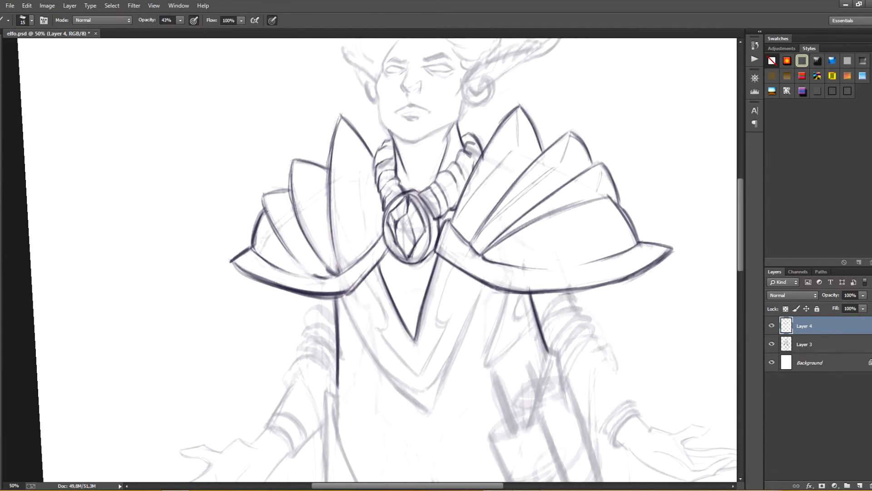
Draw the outer edges of the V-shaped collar and the light chest lines below the medallion
{"action": "mouse_move", "coordinate": [340, 298]}
{"action": "left_mouse_down"}
{"action": "mouse_move", "coordinate": [429, 412]}
{"action": "mouse_move", "coordinate": [485, 288]}
{"action": "left_mouse_up"}
{"action": "left_click_drag", "start_coordinate": [445, 378], "coordinate": [487, 286]}
{"action": "mouse_move", "coordinate": [445, 236]}
{"action": "left_mouse_down"}
{"action": "mouse_move", "coordinate": [445, 330]}
{"action": "mouse_move", "coordinate": [416, 288]}
{"action": "left_mouse_up"}
{"action": "left_click_drag", "start_coordinate": [415, 330], "coordinate": [424, 336]}
Reduce the brush to 10 and outline the jaw and chin of the face
{"action": "scroll", "coordinate": [372, 263], "scroll_direction": "up", "scroll_amount": 5}
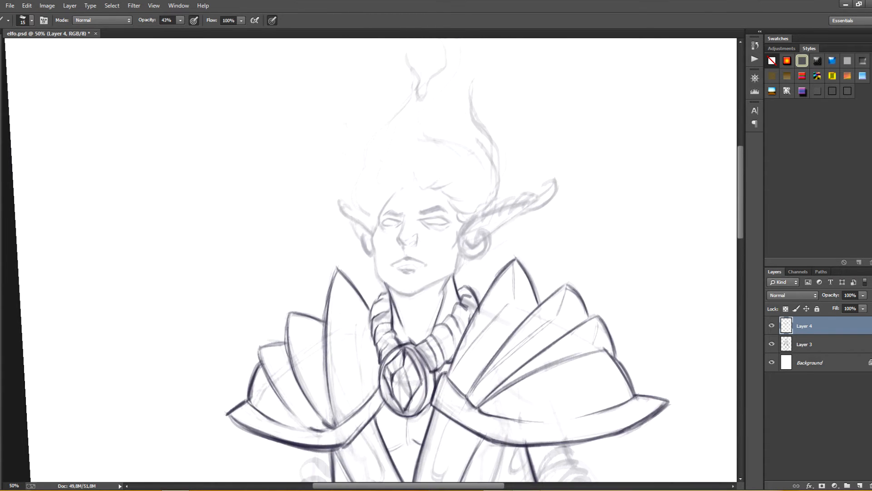
{"action": "key", "text": "ctrl+plus"}
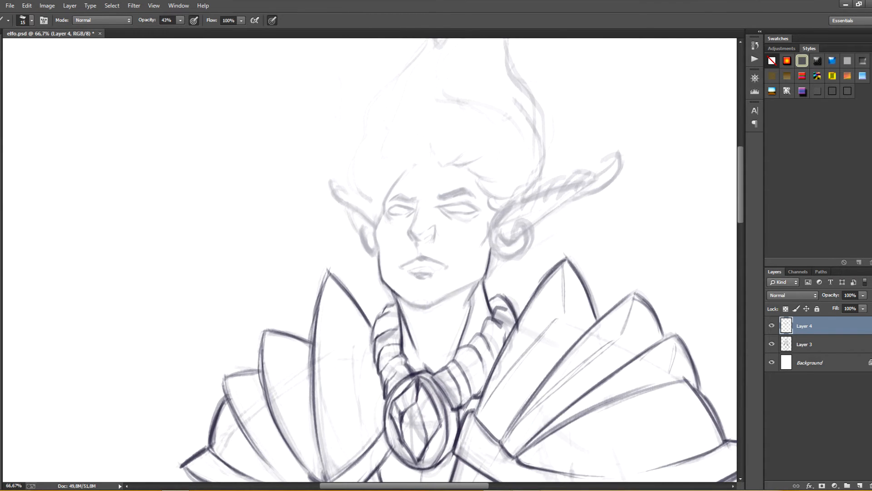
{"action": "key", "text": "r"}
{"action": "left_click_drag", "start_coordinate": [409, 137], "coordinate": [493, 221]}
{"action": "key", "text": "r"}
{"action": "left_click_drag", "start_coordinate": [455, 191], "coordinate": [478, 252]}
{"action": "key", "text": "bracketleft"}
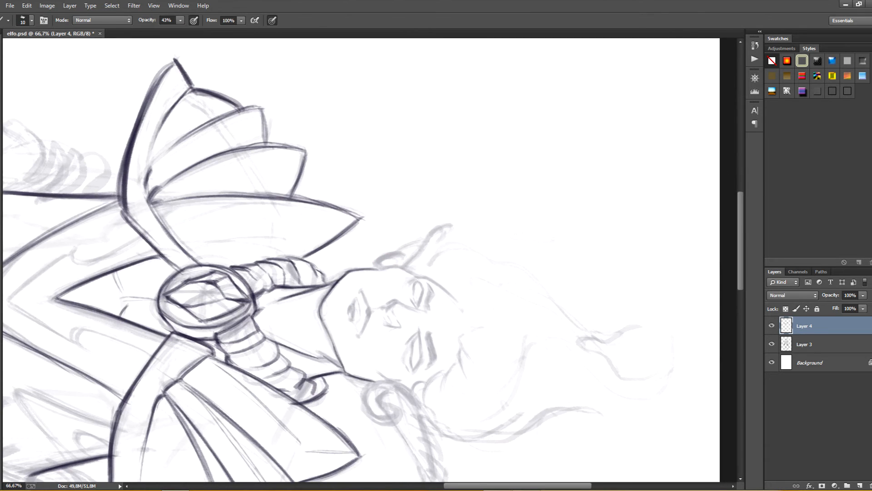
{"action": "left_click_drag", "start_coordinate": [333, 343], "coordinate": [345, 372]}
Draw the eyebrows, nose, eyes and lips over the faded face sketch
{"action": "key", "text": "r"}
{"action": "left_click_drag", "start_coordinate": [349, 373], "coordinate": [484, 260]}
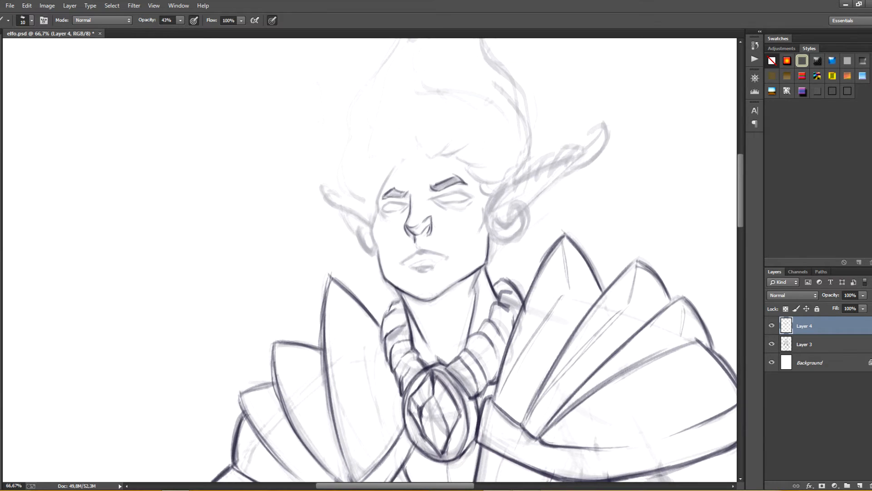
{"action": "left_click_drag", "start_coordinate": [482, 260], "coordinate": [481, 252]}
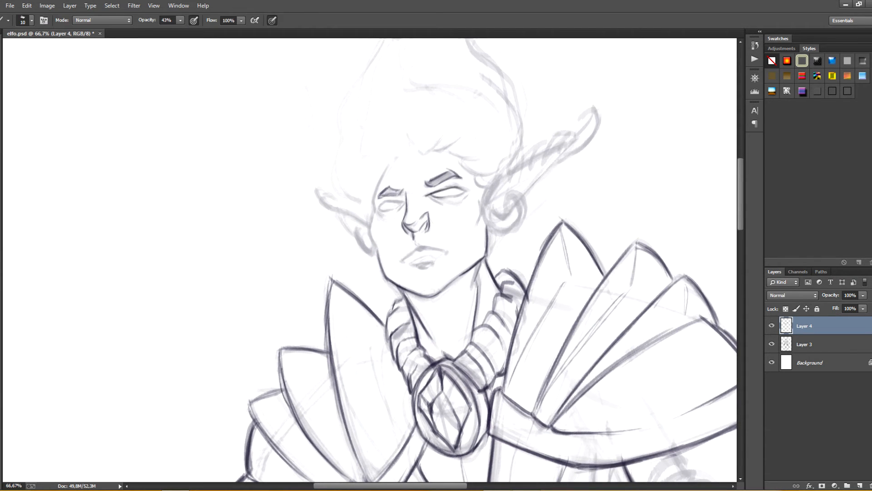
{"action": "left_click_drag", "start_coordinate": [428, 198], "coordinate": [442, 206]}
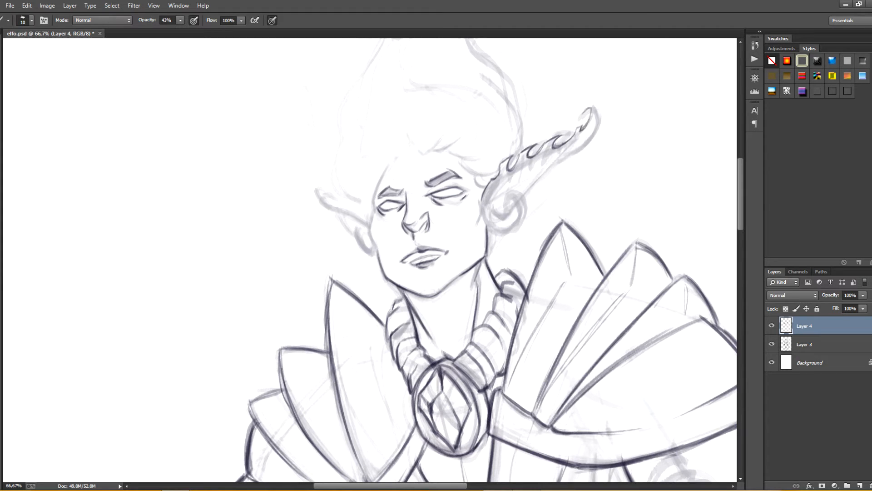
Outline the figure's long left ear with its notched upper edge, pointed tip and curled lobe
{"action": "left_click_drag", "start_coordinate": [599, 122], "coordinate": [557, 159]}
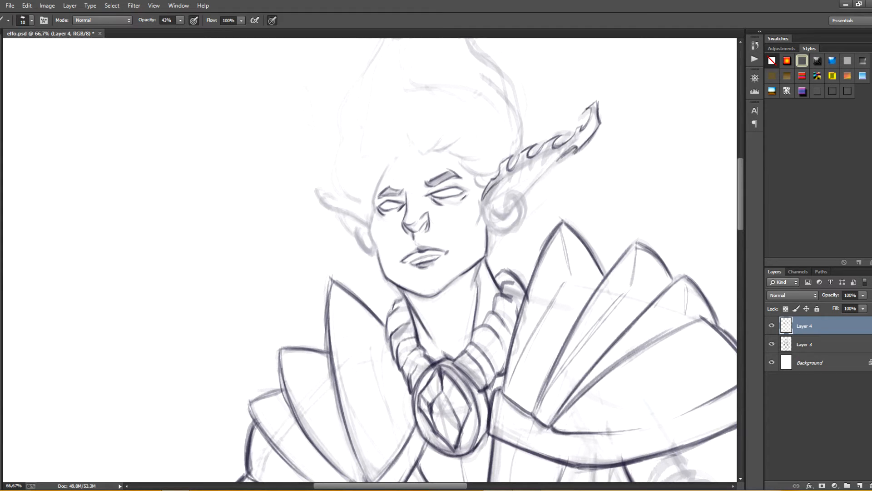
{"action": "left_click_drag", "start_coordinate": [490, 189], "coordinate": [562, 152]}
{"action": "key", "text": "e"}
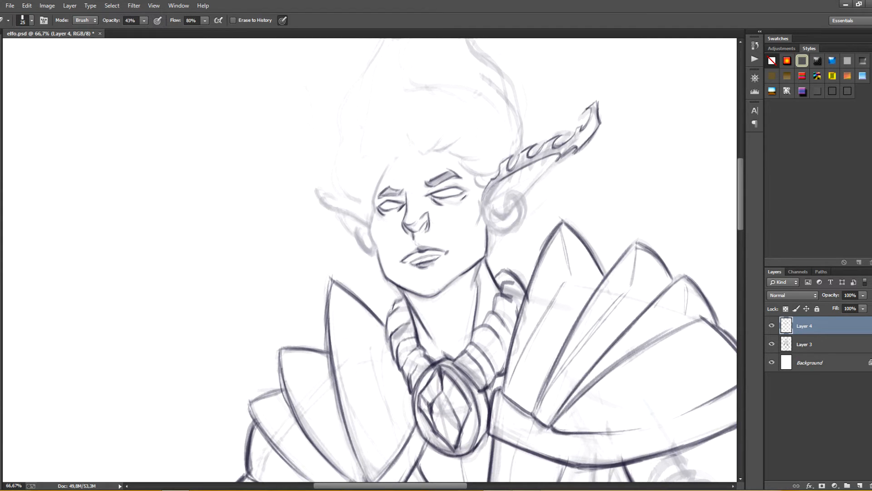
{"action": "key", "text": "b"}
{"action": "mouse_move", "coordinate": [491, 180]}
{"action": "left_mouse_down"}
{"action": "mouse_move", "coordinate": [484, 222]}
{"action": "mouse_move", "coordinate": [512, 234]}
{"action": "mouse_move", "coordinate": [504, 210]}
{"action": "mouse_move", "coordinate": [509, 206]}
{"action": "mouse_move", "coordinate": [507, 220]}
{"action": "mouse_move", "coordinate": [562, 155]}
{"action": "mouse_move", "coordinate": [152, 252]}
{"action": "left_mouse_up"}
{"action": "key", "text": "e"}
{"action": "key", "text": "b"}
{"action": "key", "text": "r"}
{"action": "key", "text": "e"}
{"action": "key", "text": "b"}
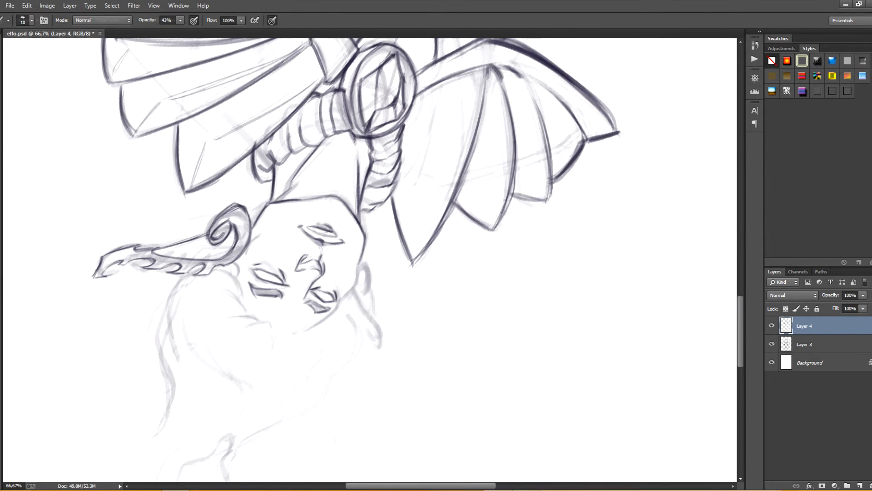
Clean up the left ear's curl and add its inner fold lines
{"action": "key", "text": "r"}
{"action": "key", "text": "Escape"}
{"action": "key", "text": "e"}
{"action": "mouse_move", "coordinate": [510, 183]}
{"action": "left_mouse_down"}
{"action": "mouse_move", "coordinate": [514, 222]}
{"action": "mouse_move", "coordinate": [506, 217]}
{"action": "left_mouse_up"}
{"action": "key", "text": "b"}
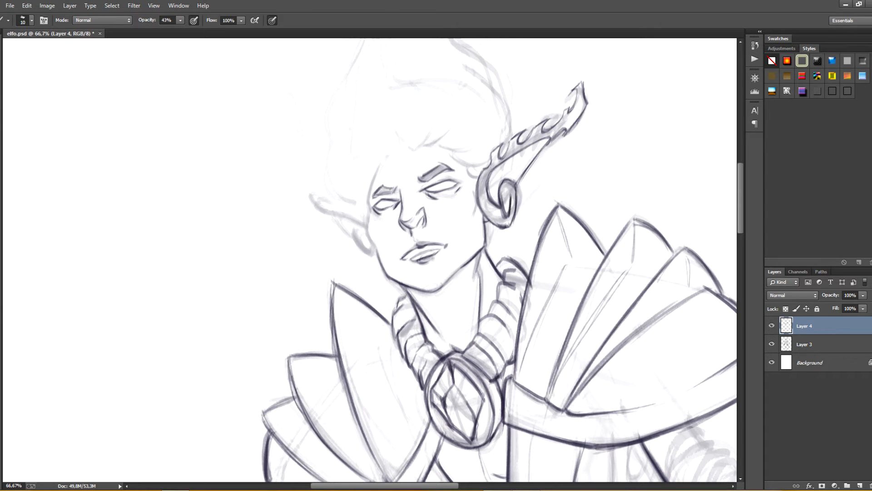
{"action": "left_click_drag", "start_coordinate": [503, 186], "coordinate": [489, 217]}
{"action": "left_click_drag", "start_coordinate": [536, 144], "coordinate": [500, 185]}
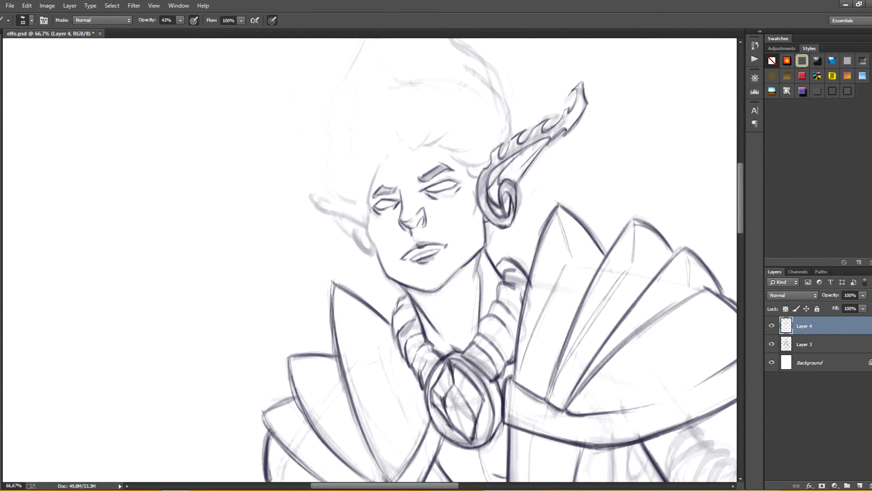
{"action": "left_click_drag", "start_coordinate": [491, 218], "coordinate": [509, 240]}
Draw the figure's smaller right ear with a notched upper edge, pointed tip and curled lobe
{"action": "key", "text": "r"}
{"action": "left_click_drag", "start_coordinate": [509, 182], "coordinate": [530, 266]}
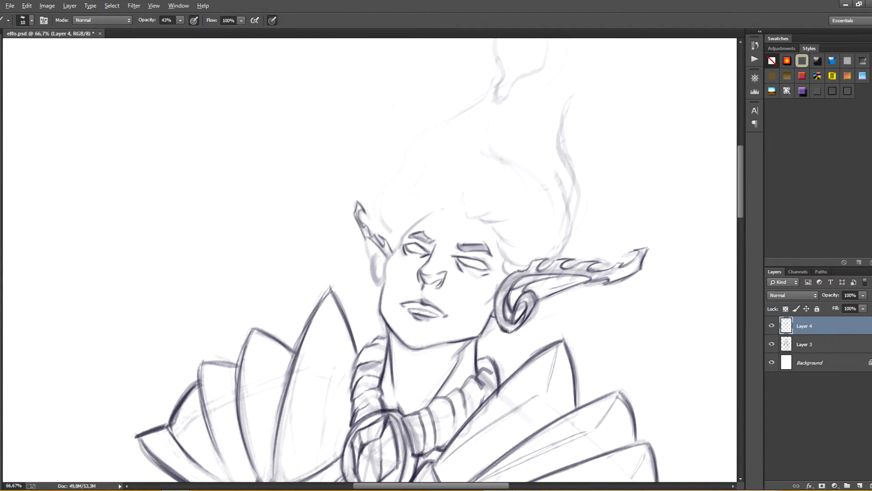
{"action": "key", "text": "ctrl+z"}
{"action": "mouse_move", "coordinate": [355, 218]}
{"action": "left_mouse_down"}
{"action": "mouse_move", "coordinate": [373, 241]}
{"action": "mouse_move", "coordinate": [378, 283]}
{"action": "left_mouse_up"}
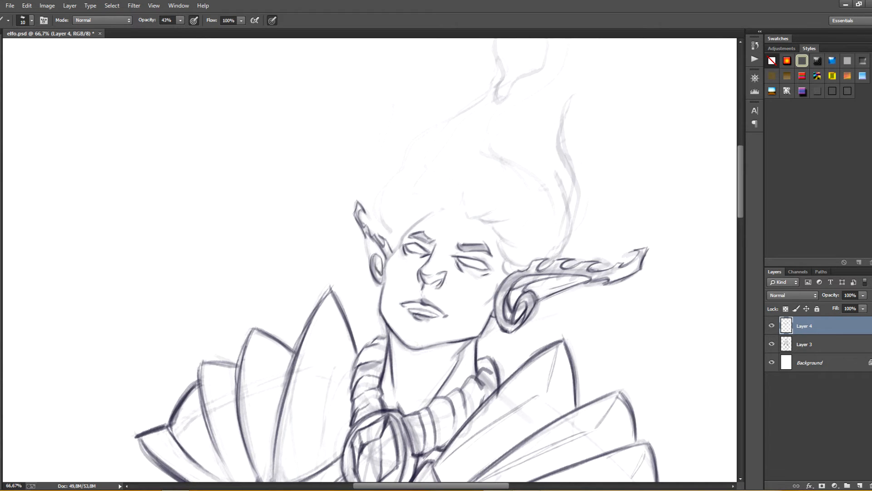
{"action": "key", "text": "r"}
{"action": "left_click_drag", "start_coordinate": [509, 245], "coordinate": [498, 204]}
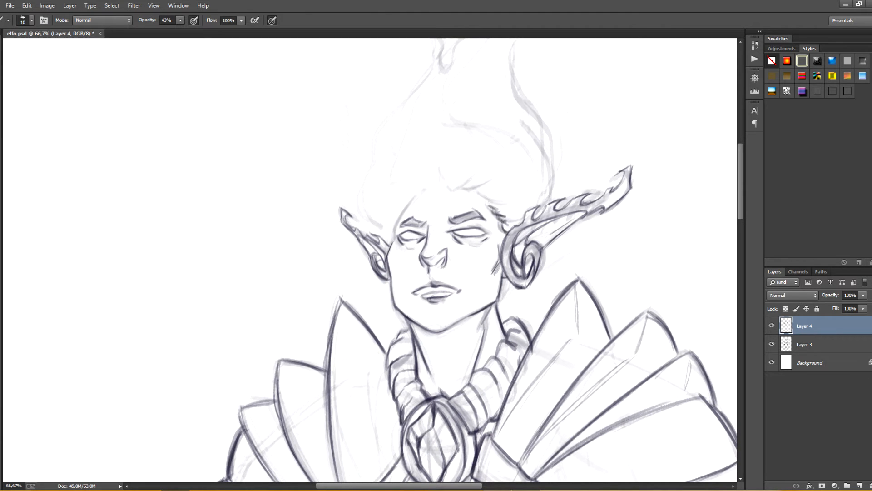
Draw the wavy flame-like hair contour rising from the figure's right ear toward the top
{"action": "left_click_drag", "start_coordinate": [362, 197], "coordinate": [386, 242]}
{"action": "mouse_move", "coordinate": [371, 177]}
{"action": "left_mouse_down"}
{"action": "mouse_move", "coordinate": [406, 98]}
{"action": "mouse_move", "coordinate": [432, 71]}
{"action": "left_mouse_up"}
{"action": "left_click_drag", "start_coordinate": [431, 77], "coordinate": [420, 134]}
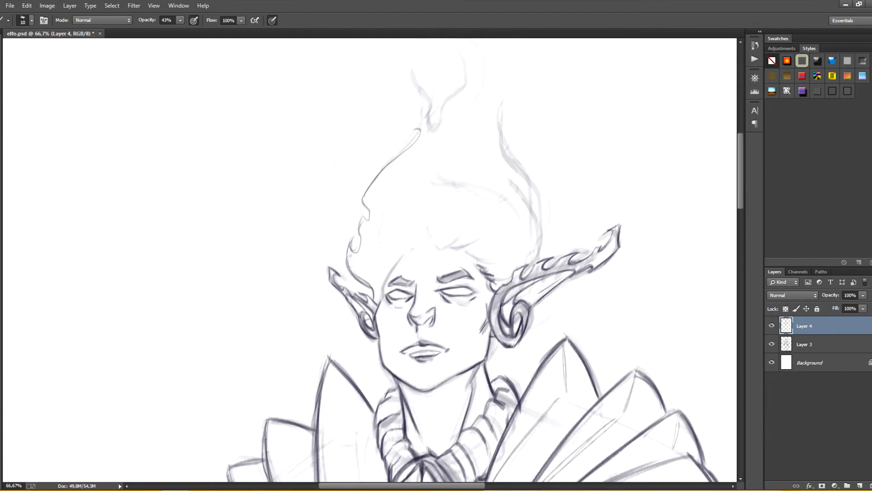
Enlarge the brush to 15 and draw the hairline with short spiky strands above the forehead
{"action": "key", "text": "ctrl+minus"}
{"action": "key", "text": "ctrl+minus"}
{"action": "key", "text": "ctrl+plus"}
{"action": "key", "text": "ctrl+plus"}
{"action": "mouse_move", "coordinate": [477, 182]}
{"action": "left_mouse_down"}
{"action": "mouse_move", "coordinate": [438, 199]}
{"action": "mouse_move", "coordinate": [480, 204]}
{"action": "left_mouse_up"}
{"action": "left_click_drag", "start_coordinate": [478, 191], "coordinate": [488, 216]}
{"action": "mouse_move", "coordinate": [494, 212]}
{"action": "left_mouse_down"}
{"action": "mouse_move", "coordinate": [518, 196]}
{"action": "mouse_move", "coordinate": [531, 208]}
{"action": "left_mouse_up"}
{"action": "left_click_drag", "start_coordinate": [522, 217], "coordinate": [537, 227]}
Outline the forked flame tongues at the top of the hair
{"action": "left_click_drag", "start_coordinate": [482, 136], "coordinate": [493, 218]}
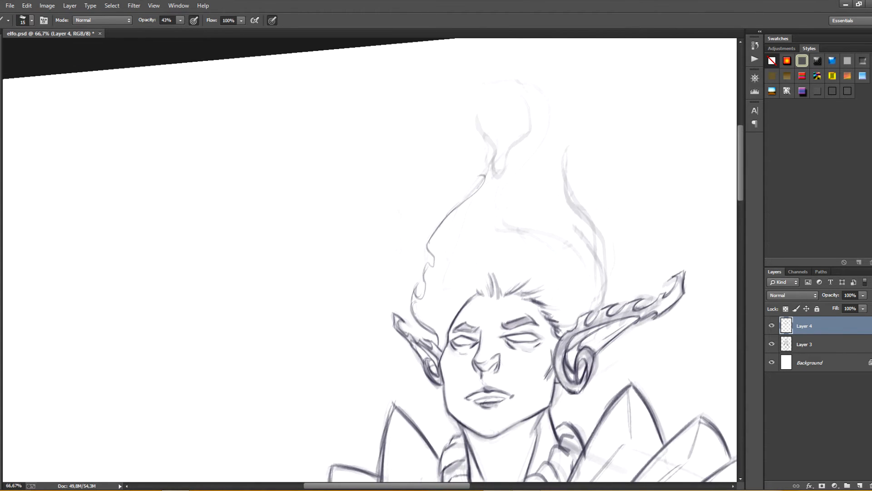
{"action": "left_click_drag", "start_coordinate": [468, 109], "coordinate": [486, 177]}
{"action": "left_click_drag", "start_coordinate": [473, 129], "coordinate": [498, 175]}
{"action": "mouse_move", "coordinate": [499, 176]}
{"action": "left_mouse_down"}
{"action": "mouse_move", "coordinate": [511, 98]}
{"action": "mouse_move", "coordinate": [535, 95]}
{"action": "left_mouse_up"}
{"action": "mouse_move", "coordinate": [504, 83]}
{"action": "left_mouse_down"}
{"action": "mouse_move", "coordinate": [545, 163]}
{"action": "mouse_move", "coordinate": [587, 114]}
{"action": "left_mouse_up"}
{"action": "key", "text": "ctrl+alt+z"}
{"action": "key", "text": "ctrl+alt+z"}
Draw the hair contour above the figure's left ear with branching, curling flame tongues
{"action": "mouse_move", "coordinate": [573, 78]}
{"action": "left_mouse_down"}
{"action": "mouse_move", "coordinate": [574, 196]}
{"action": "mouse_move", "coordinate": [614, 282]}
{"action": "mouse_move", "coordinate": [604, 305]}
{"action": "left_mouse_up"}
{"action": "left_click_drag", "start_coordinate": [609, 253], "coordinate": [606, 307]}
{"action": "left_click_drag", "start_coordinate": [600, 232], "coordinate": [587, 181]}
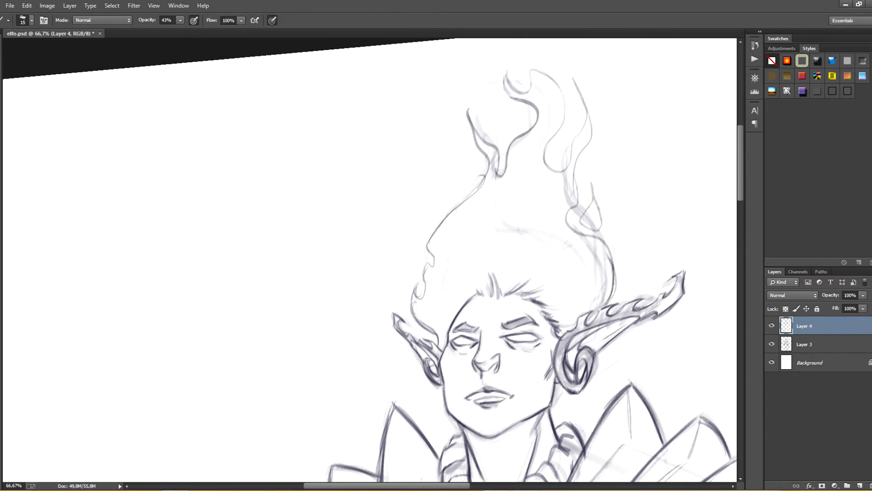
{"action": "key", "text": "ctrl+z"}
{"action": "left_click_drag", "start_coordinate": [600, 232], "coordinate": [584, 168]}
{"action": "left_click_drag", "start_coordinate": [590, 164], "coordinate": [594, 222]}
{"action": "left_click_drag", "start_coordinate": [595, 152], "coordinate": [589, 164]}
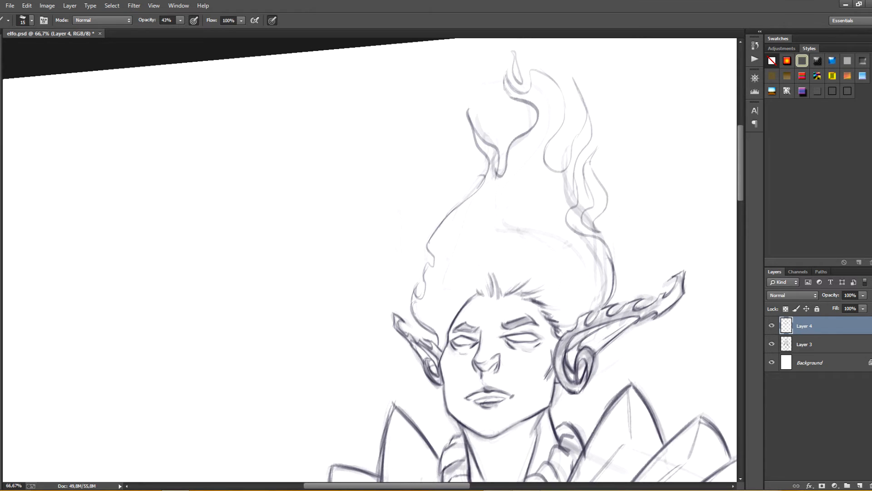
Add a small detached flame beside the hair, thicken the hair contours and draw inner strands
{"action": "left_click_drag", "start_coordinate": [408, 250], "coordinate": [416, 270]}
{"action": "left_click_drag", "start_coordinate": [523, 254], "coordinate": [493, 214]}
{"action": "left_click_drag", "start_coordinate": [544, 128], "coordinate": [538, 182]}
{"action": "left_click_drag", "start_coordinate": [539, 168], "coordinate": [587, 247]}
{"action": "left_click_drag", "start_coordinate": [522, 182], "coordinate": [503, 262]}
{"action": "left_click_drag", "start_coordinate": [532, 190], "coordinate": [529, 241]}
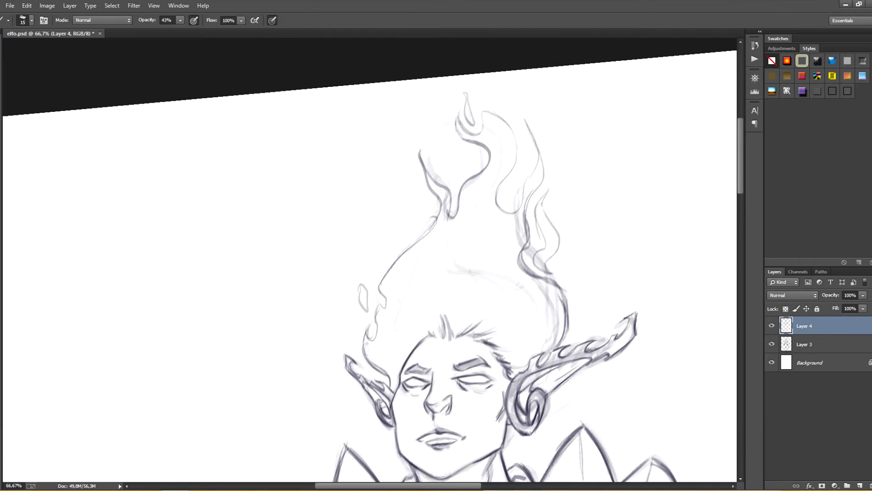
{"action": "left_click_drag", "start_coordinate": [477, 327], "coordinate": [445, 157]}
{"action": "mouse_move", "coordinate": [350, 163]}
{"action": "left_mouse_down"}
{"action": "mouse_move", "coordinate": [336, 202]}
{"action": "mouse_move", "coordinate": [336, 189]}
{"action": "left_mouse_up"}
{"action": "left_click_drag", "start_coordinate": [347, 136], "coordinate": [336, 172]}
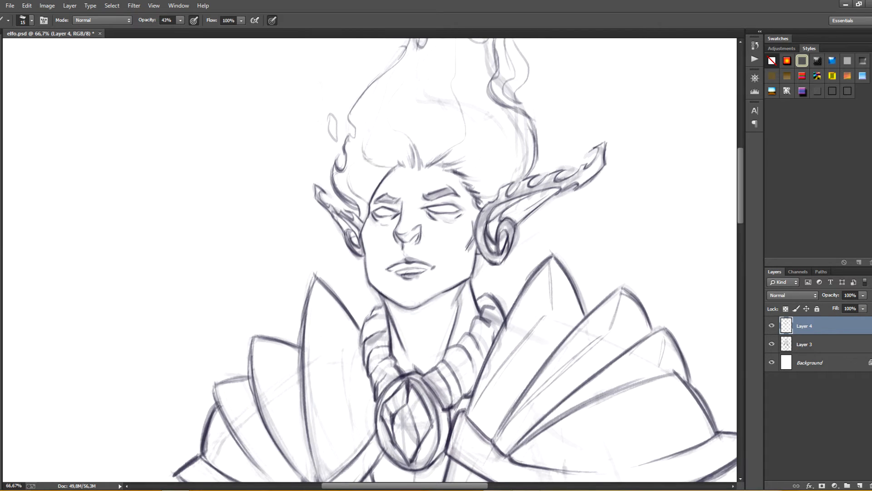
{"action": "left_click_drag", "start_coordinate": [513, 150], "coordinate": [472, 188]}
Reduce the brush size and draw the hooked inner trim lines of the V-shaped collar, meeting in a point
{"action": "mouse_move", "coordinate": [422, 182]}
{"action": "left_mouse_down"}
{"action": "mouse_move", "coordinate": [405, 392]}
{"action": "mouse_move", "coordinate": [410, 91]}
{"action": "left_mouse_up"}
{"action": "left_click_drag", "start_coordinate": [409, 363], "coordinate": [410, 110]}
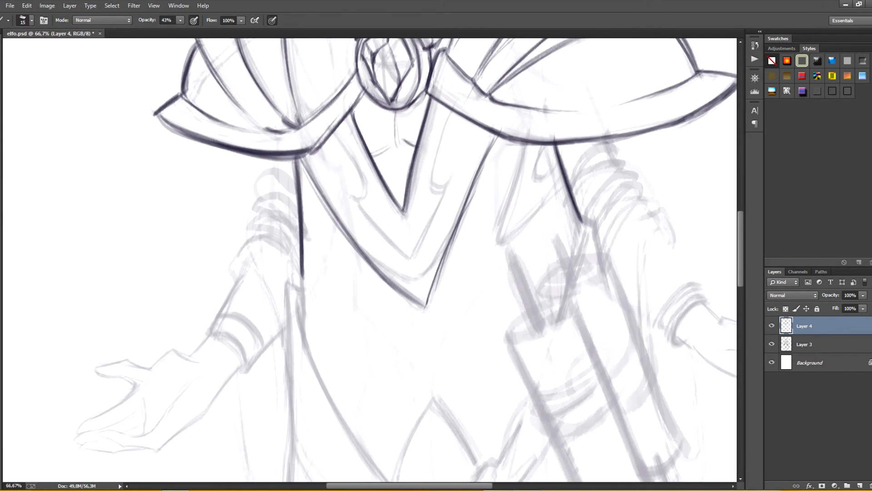
{"action": "key", "text": "bracketleft"}
{"action": "key", "text": "bracketleft"}
{"action": "left_click_drag", "start_coordinate": [335, 134], "coordinate": [365, 182]}
{"action": "left_click_drag", "start_coordinate": [337, 136], "coordinate": [365, 190]}
{"action": "left_click_drag", "start_coordinate": [452, 112], "coordinate": [434, 182]}
{"action": "left_click_drag", "start_coordinate": [435, 154], "coordinate": [449, 184]}
{"action": "left_click_drag", "start_coordinate": [365, 186], "coordinate": [353, 196]}
{"action": "left_click_drag", "start_coordinate": [350, 194], "coordinate": [412, 260]}
{"action": "left_click_drag", "start_coordinate": [402, 213], "coordinate": [414, 264]}
{"action": "left_click_drag", "start_coordinate": [447, 190], "coordinate": [412, 261]}
{"action": "mouse_move", "coordinate": [408, 227]}
{"action": "left_mouse_down"}
{"action": "mouse_move", "coordinate": [419, 288]}
{"action": "mouse_move", "coordinate": [416, 256]}
{"action": "mouse_move", "coordinate": [447, 120]}
{"action": "mouse_move", "coordinate": [511, 287]}
{"action": "left_mouse_up"}
Enlarge the brush to 15 and outline the figure's right sleeve with its wavy outer edge and open cuff
{"action": "key", "text": "bracketright"}
{"action": "key", "text": "bracketright"}
{"action": "left_click_drag", "start_coordinate": [376, 227], "coordinate": [339, 345]}
{"action": "left_click_drag", "start_coordinate": [345, 311], "coordinate": [340, 350]}
{"action": "left_click_drag", "start_coordinate": [350, 333], "coordinate": [388, 400]}
{"action": "mouse_move", "coordinate": [390, 400]}
{"action": "left_mouse_down"}
{"action": "mouse_move", "coordinate": [377, 217]}
{"action": "mouse_move", "coordinate": [378, 261]}
{"action": "left_mouse_up"}
{"action": "mouse_move", "coordinate": [373, 198]}
{"action": "left_mouse_down"}
{"action": "mouse_move", "coordinate": [378, 264]}
{"action": "mouse_move", "coordinate": [355, 312]}
{"action": "left_mouse_up"}
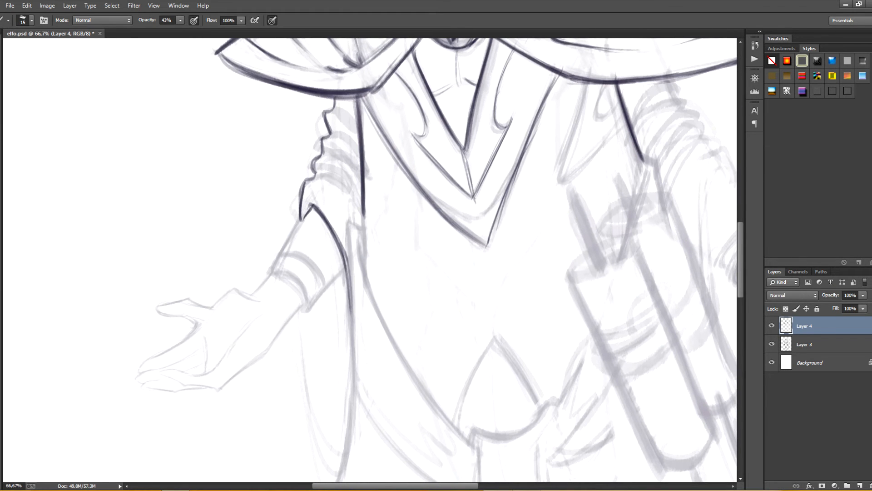
Reduce the brush size to 10, draw the curved folds across the figure's right sleeve and save the file
{"action": "key", "text": "bracketleft"}
{"action": "left_click_drag", "start_coordinate": [317, 174], "coordinate": [362, 205]}
{"action": "left_click_drag", "start_coordinate": [324, 151], "coordinate": [362, 186]}
{"action": "mouse_move", "coordinate": [330, 134]}
{"action": "left_mouse_down"}
{"action": "mouse_move", "coordinate": [361, 163]}
{"action": "mouse_move", "coordinate": [359, 138]}
{"action": "left_mouse_up"}
{"action": "left_click_drag", "start_coordinate": [381, 182], "coordinate": [388, 283]}
{"action": "key", "text": "ctrl+s"}
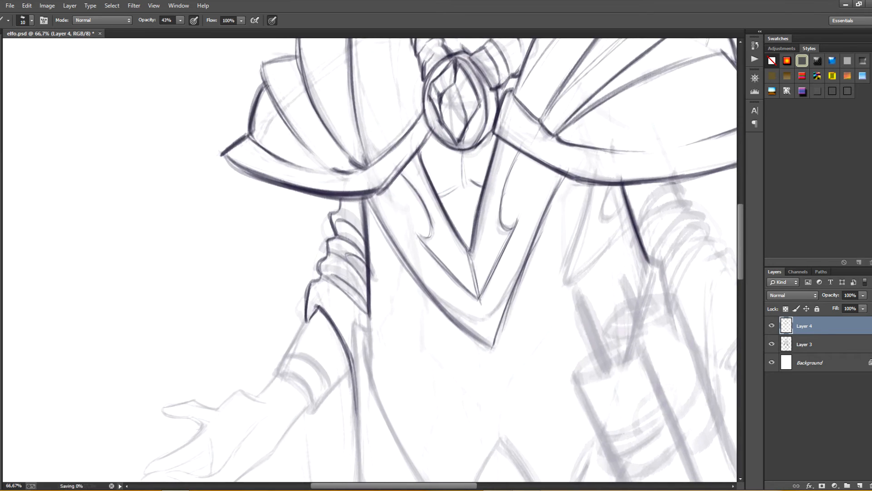
Outline the figure's left sleeve with its wavy outer edge and curved open cuff
{"action": "key", "text": "ctrl+minus"}
{"action": "key", "text": "ctrl+minus"}
{"action": "key", "text": "ctrl+minus"}
{"action": "key", "text": "r"}
{"action": "left_click_drag", "start_coordinate": [369, 136], "coordinate": [381, 136]}
{"action": "key", "text": "ctrl+a"}
{"action": "left_click_drag", "start_coordinate": [409, 205], "coordinate": [359, 214]}
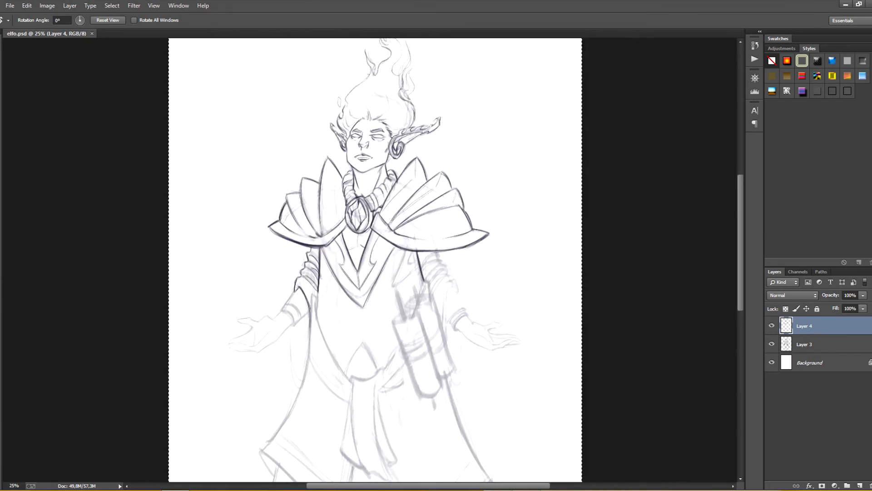
{"action": "key", "text": "ctrl+d"}
{"action": "key", "text": "ctrl+plus"}
{"action": "key", "text": "ctrl+plus"}
{"action": "key", "text": "b"}
{"action": "left_click_drag", "start_coordinate": [294, 119], "coordinate": [280, 188]}
{"action": "left_click_drag", "start_coordinate": [209, 133], "coordinate": [226, 156]}
{"action": "mouse_move", "coordinate": [409, 205]}
{"action": "left_mouse_down"}
{"action": "mouse_move", "coordinate": [268, 297]}
{"action": "mouse_move", "coordinate": [352, 131]}
{"action": "mouse_move", "coordinate": [343, 126]}
{"action": "left_mouse_up"}
{"action": "key", "text": "bracketright"}
{"action": "mouse_move", "coordinate": [443, 164]}
{"action": "left_mouse_down"}
{"action": "mouse_move", "coordinate": [484, 245]}
{"action": "mouse_move", "coordinate": [454, 309]}
{"action": "left_mouse_up"}
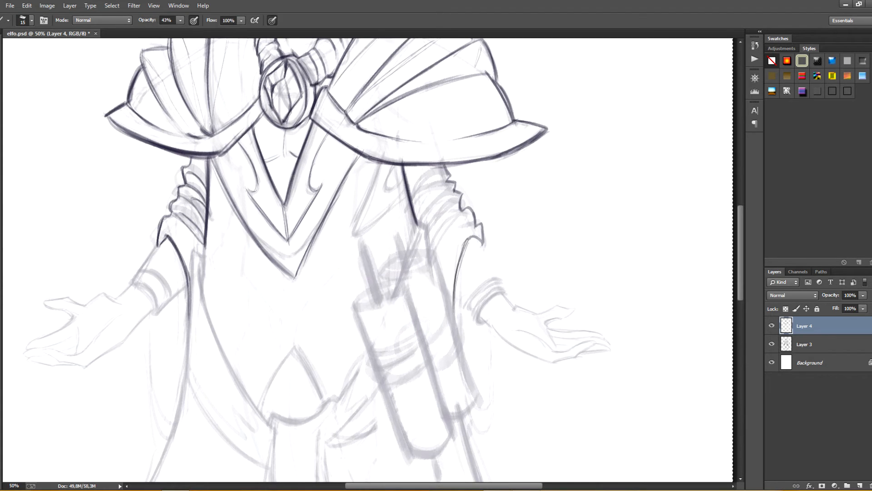
Draw the outer edge of the figure's left forearm and the curved folds across the left sleeve
{"action": "left_click_drag", "start_coordinate": [482, 245], "coordinate": [495, 282]}
{"action": "left_click_drag", "start_coordinate": [475, 236], "coordinate": [484, 252]}
{"action": "mouse_move", "coordinate": [482, 224]}
{"action": "left_mouse_down"}
{"action": "mouse_move", "coordinate": [485, 251]}
{"action": "mouse_move", "coordinate": [447, 248]}
{"action": "left_mouse_up"}
{"action": "left_click_drag", "start_coordinate": [452, 215], "coordinate": [432, 263]}
{"action": "key", "text": "ctrl+alt+z"}
{"action": "key", "text": "ctrl+alt+z"}
{"action": "key", "text": "e"}
{"action": "left_click_drag", "start_coordinate": [471, 236], "coordinate": [441, 294]}
{"action": "key", "text": "b"}
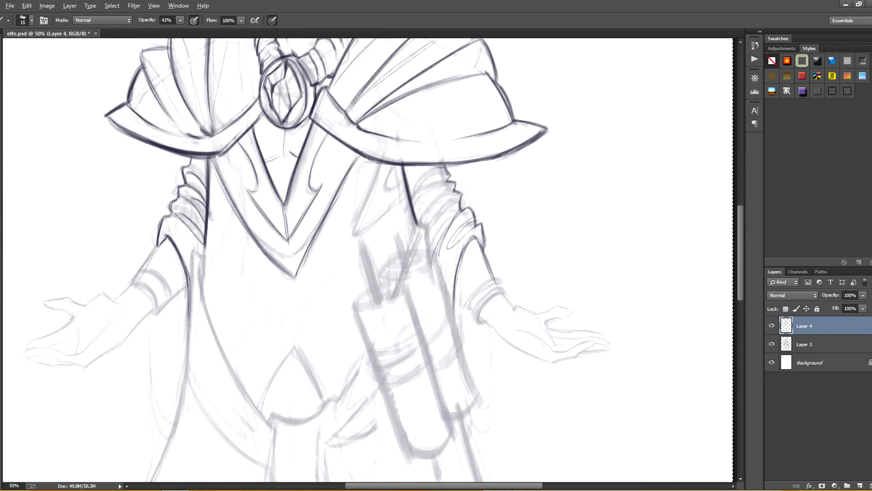
{"action": "left_click_drag", "start_coordinate": [459, 203], "coordinate": [427, 244]}
{"action": "mouse_move", "coordinate": [457, 188]}
{"action": "left_mouse_down"}
{"action": "mouse_move", "coordinate": [421, 221]}
{"action": "mouse_move", "coordinate": [416, 210]}
{"action": "left_mouse_up"}
{"action": "left_click_drag", "start_coordinate": [443, 177], "coordinate": [417, 210]}
Outline the figure's right forearm guard, its wristband curves and the start of the wrist
{"action": "mouse_move", "coordinate": [364, 327]}
{"action": "left_mouse_down"}
{"action": "mouse_move", "coordinate": [474, 174]}
{"action": "mouse_move", "coordinate": [459, 265]}
{"action": "left_mouse_up"}
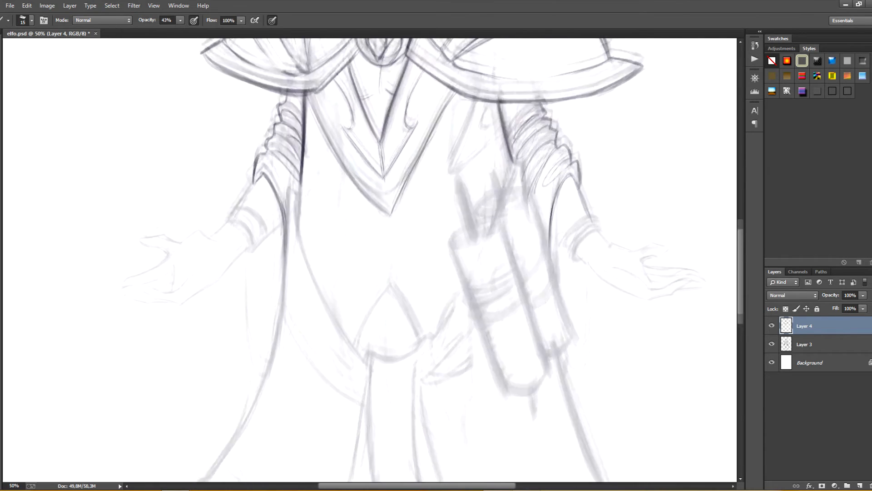
{"action": "left_click_drag", "start_coordinate": [253, 183], "coordinate": [229, 221]}
{"action": "key", "text": "ctrl+z"}
{"action": "key", "text": "r"}
{"action": "left_click_drag", "start_coordinate": [436, 345], "coordinate": [314, 177]}
{"action": "mouse_move", "coordinate": [386, 272]}
{"action": "left_mouse_down"}
{"action": "mouse_move", "coordinate": [290, 234]}
{"action": "mouse_move", "coordinate": [369, 318]}
{"action": "left_mouse_up"}
{"action": "mouse_move", "coordinate": [394, 245]}
{"action": "left_mouse_down"}
{"action": "mouse_move", "coordinate": [354, 269]}
{"action": "mouse_move", "coordinate": [412, 275]}
{"action": "mouse_move", "coordinate": [427, 221]}
{"action": "left_mouse_up"}
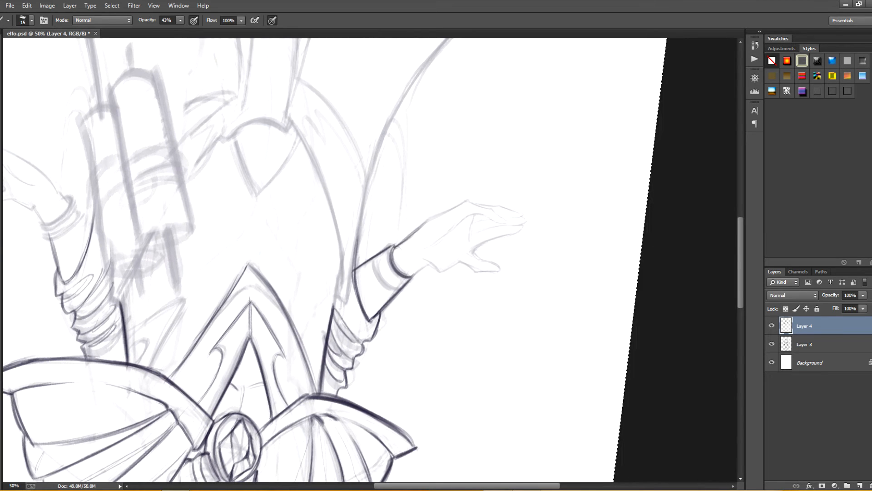
{"action": "left_click_drag", "start_coordinate": [412, 276], "coordinate": [429, 263]}
{"action": "mouse_move", "coordinate": [375, 258]}
{"action": "left_mouse_down"}
{"action": "mouse_move", "coordinate": [400, 291]}
{"action": "mouse_move", "coordinate": [379, 268]}
{"action": "left_mouse_up"}
Reduce the brush size to 9 and decorate the figure's right wristband with a zigzag pattern
{"action": "key", "text": "bracketleft"}
{"action": "key", "text": "bracketleft"}
{"action": "mouse_move", "coordinate": [393, 263]}
{"action": "left_mouse_down"}
{"action": "mouse_move", "coordinate": [385, 280]}
{"action": "mouse_move", "coordinate": [393, 286]}
{"action": "left_mouse_up"}
{"action": "key", "text": "ctrl+z"}
{"action": "mouse_move", "coordinate": [376, 260]}
{"action": "left_mouse_down"}
{"action": "mouse_move", "coordinate": [392, 258]}
{"action": "mouse_move", "coordinate": [401, 288]}
{"action": "mouse_move", "coordinate": [393, 249]}
{"action": "left_mouse_up"}
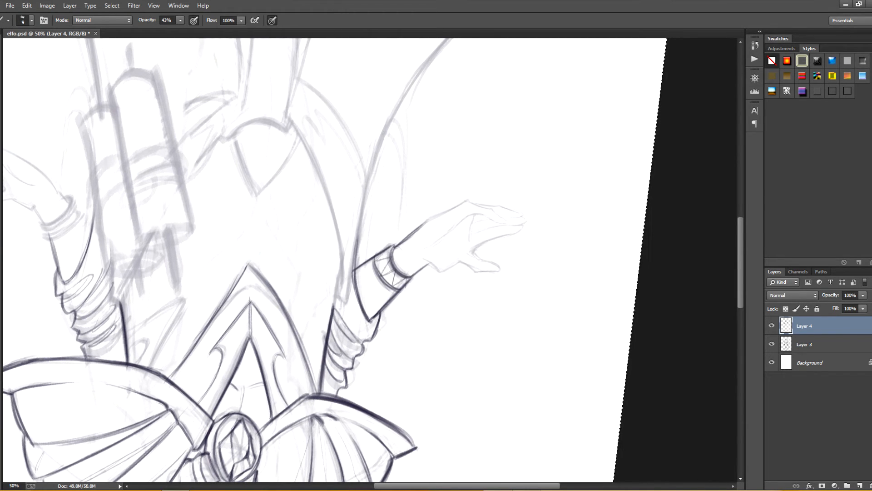
{"action": "key", "text": "ctrl+minus"}
{"action": "key", "text": "ctrl+minus"}
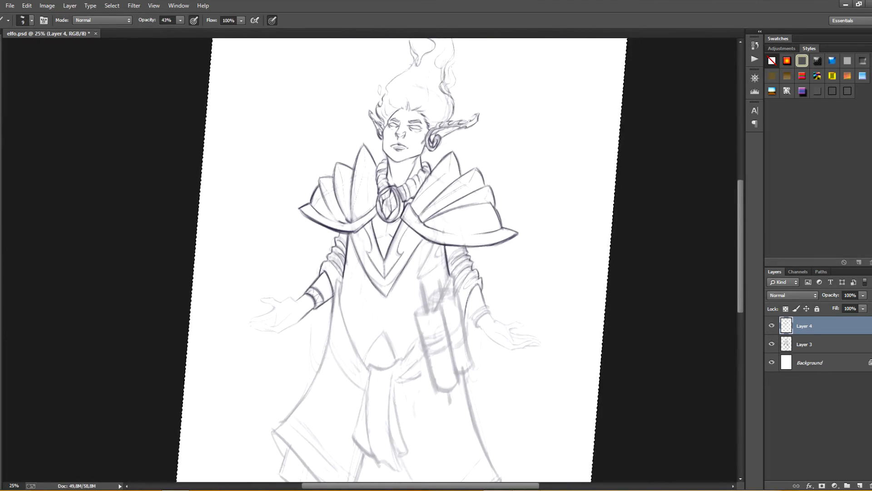
Trace the outer contour, thumb and palm crease of the figure's right hand
{"action": "key", "text": "ctrl+plus"}
{"action": "key", "text": "bracketright"}
{"action": "key", "text": "bracketright"}
{"action": "mouse_move", "coordinate": [409, 218]}
{"action": "left_mouse_down"}
{"action": "mouse_move", "coordinate": [348, 377]}
{"action": "mouse_move", "coordinate": [414, 136]}
{"action": "mouse_move", "coordinate": [468, 346]}
{"action": "left_mouse_up"}
{"action": "key", "text": "r"}
{"action": "key", "text": "ctrl+plus"}
{"action": "left_click_drag", "start_coordinate": [454, 159], "coordinate": [373, 268]}
{"action": "key", "text": "bracketleft"}
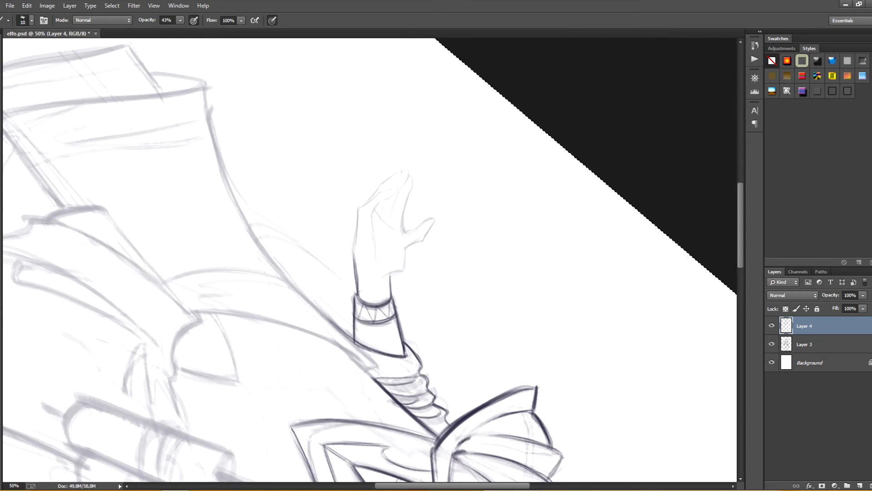
{"action": "key", "text": "bracketright"}
{"action": "left_click_drag", "start_coordinate": [358, 208], "coordinate": [354, 255]}
{"action": "mouse_move", "coordinate": [407, 248]}
{"action": "left_mouse_down"}
{"action": "mouse_move", "coordinate": [402, 271]}
{"action": "mouse_move", "coordinate": [386, 276]}
{"action": "mouse_move", "coordinate": [433, 218]}
{"action": "left_mouse_up"}
{"action": "left_click_drag", "start_coordinate": [372, 211], "coordinate": [379, 284]}
Draw the fingers and finger separations of the figure's right hand and refine the heel of the palm
{"action": "key", "text": "r"}
{"action": "left_click_drag", "start_coordinate": [395, 204], "coordinate": [389, 203]}
{"action": "key", "text": "bracketleft"}
{"action": "mouse_move", "coordinate": [353, 275]}
{"action": "left_mouse_down"}
{"action": "mouse_move", "coordinate": [390, 249]}
{"action": "mouse_move", "coordinate": [368, 280]}
{"action": "mouse_move", "coordinate": [372, 249]}
{"action": "mouse_move", "coordinate": [392, 231]}
{"action": "mouse_move", "coordinate": [399, 237]}
{"action": "left_mouse_up"}
{"action": "left_click_drag", "start_coordinate": [399, 235], "coordinate": [397, 293]}
{"action": "left_click_drag", "start_coordinate": [390, 258], "coordinate": [385, 285]}
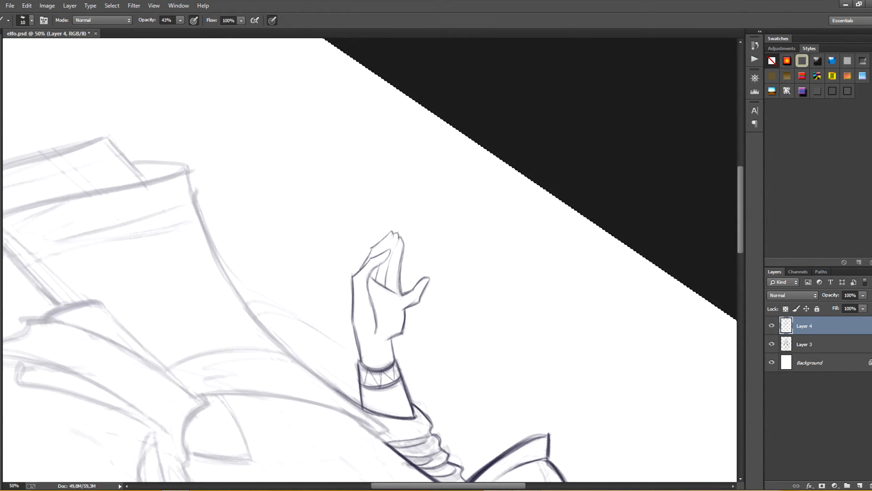
Draw the hanging sleeve fabric with its inner folds below the figure's right forearm
{"action": "key", "text": "r"}
{"action": "mouse_move", "coordinate": [399, 237]}
{"action": "left_mouse_down"}
{"action": "mouse_move", "coordinate": [391, 262]}
{"action": "mouse_move", "coordinate": [332, 246]}
{"action": "mouse_move", "coordinate": [370, 265]}
{"action": "left_mouse_up"}
{"action": "left_click_drag", "start_coordinate": [386, 204], "coordinate": [317, 299]}
{"action": "key", "text": "r"}
{"action": "left_click_drag", "start_coordinate": [317, 300], "coordinate": [305, 274]}
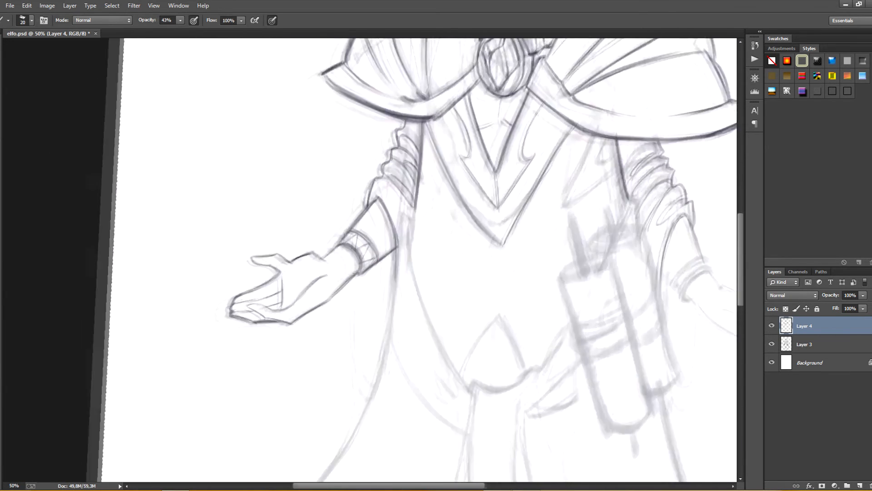
{"action": "left_click_drag", "start_coordinate": [536, 272], "coordinate": [348, 217]}
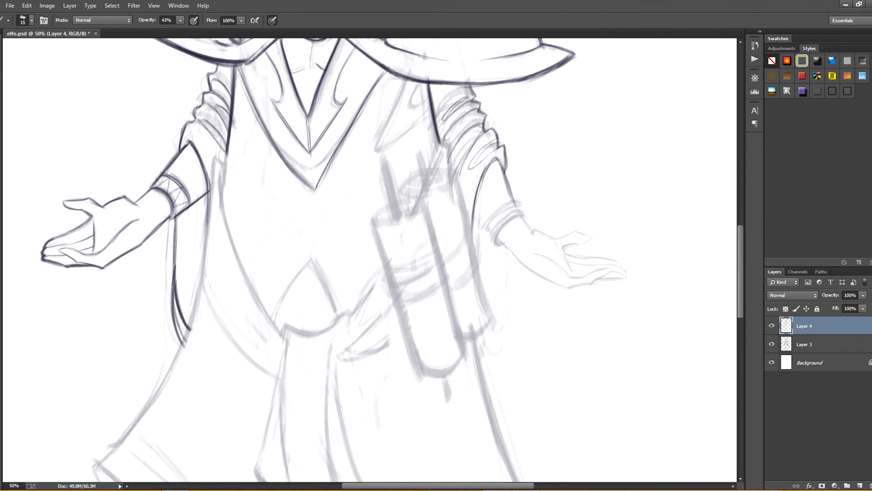
Outline the figure's left forearm guard and decorate its wristband with a zigzag pattern
{"action": "left_click_drag", "start_coordinate": [454, 181], "coordinate": [499, 254]}
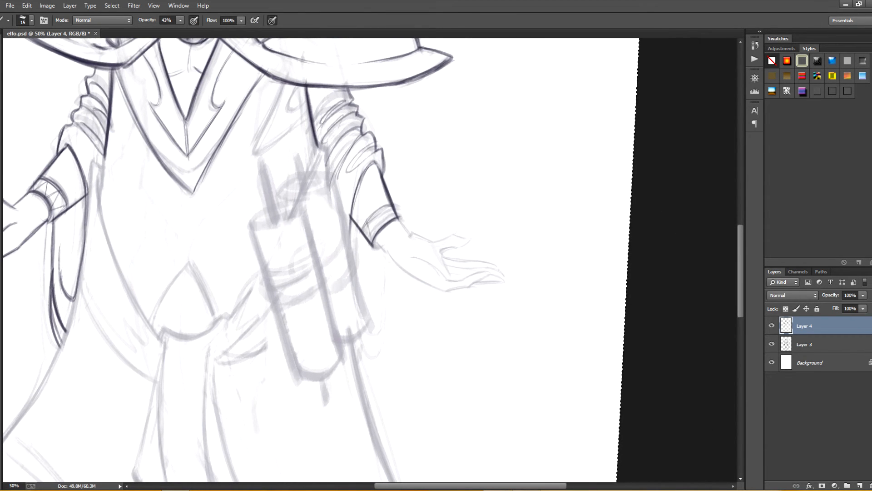
{"action": "left_click_drag", "start_coordinate": [387, 215], "coordinate": [431, 173]}
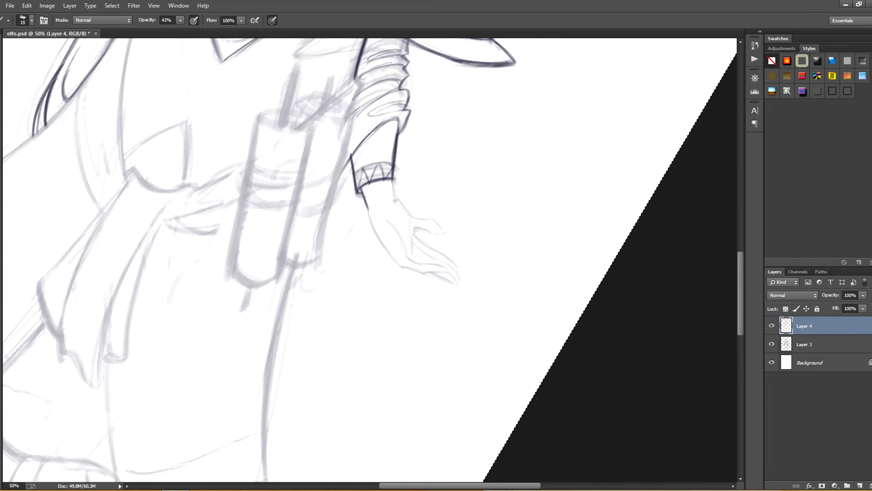
{"action": "key", "text": "e"}
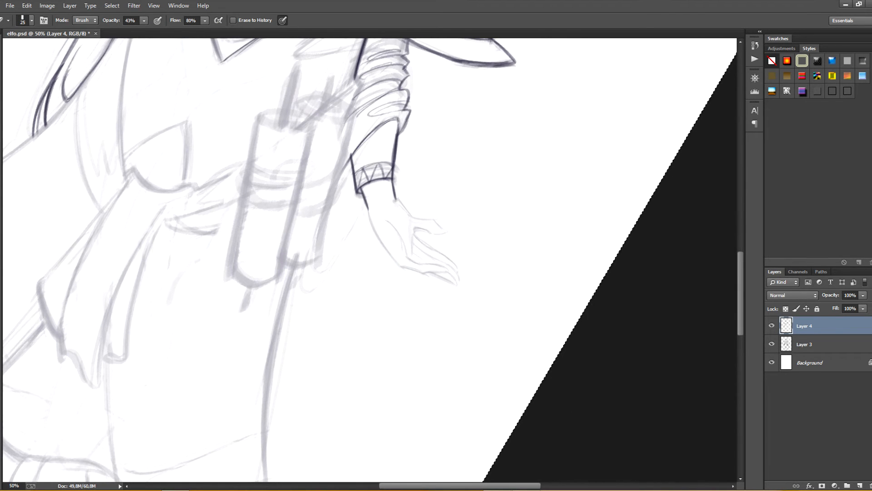
Trace the figure's left hand with its thumb, fingers and palm creases
{"action": "key", "text": "b"}
{"action": "left_click_drag", "start_coordinate": [369, 209], "coordinate": [395, 265]}
{"action": "left_click_drag", "start_coordinate": [409, 227], "coordinate": [318, 137]}
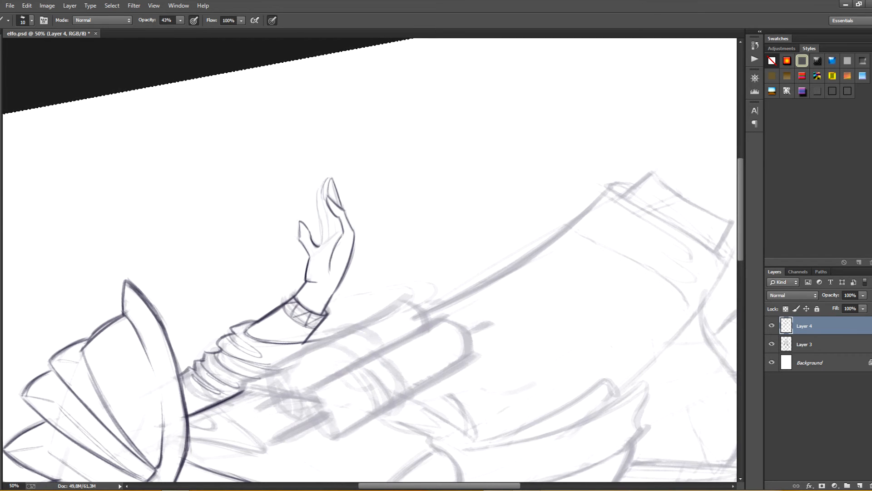
{"action": "key", "text": "ctrl+z"}
{"action": "key", "text": "r"}
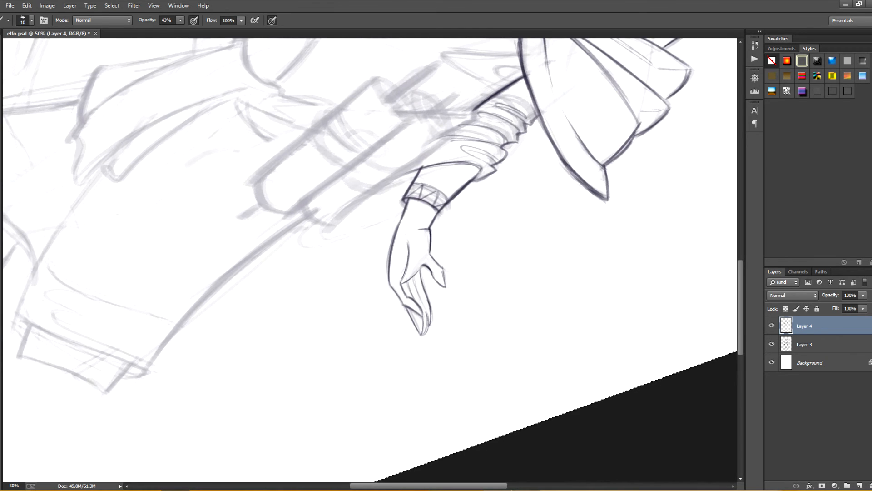
{"action": "key", "text": "r"}
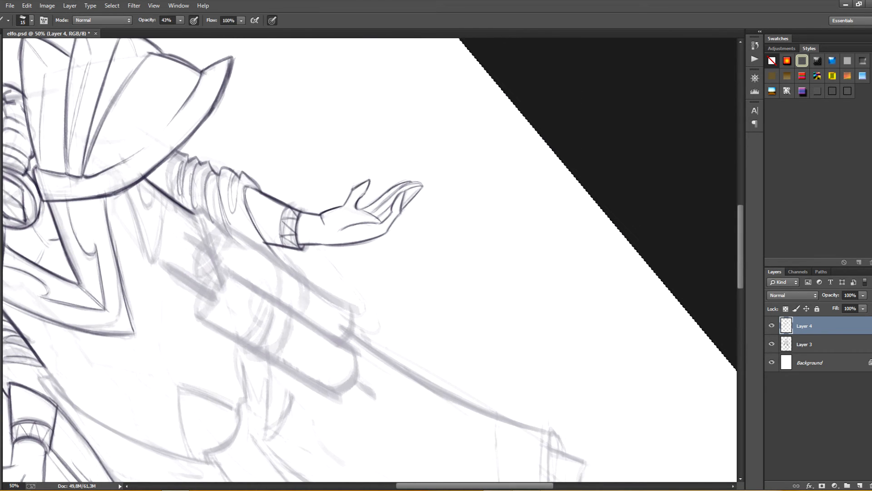
Draw the pointed triangular trim with a curled inner line below the figure's left shoulder armor
{"action": "key", "text": "ctrl+minus"}
{"action": "key", "text": "ctrl+minus"}
{"action": "key", "text": "r"}
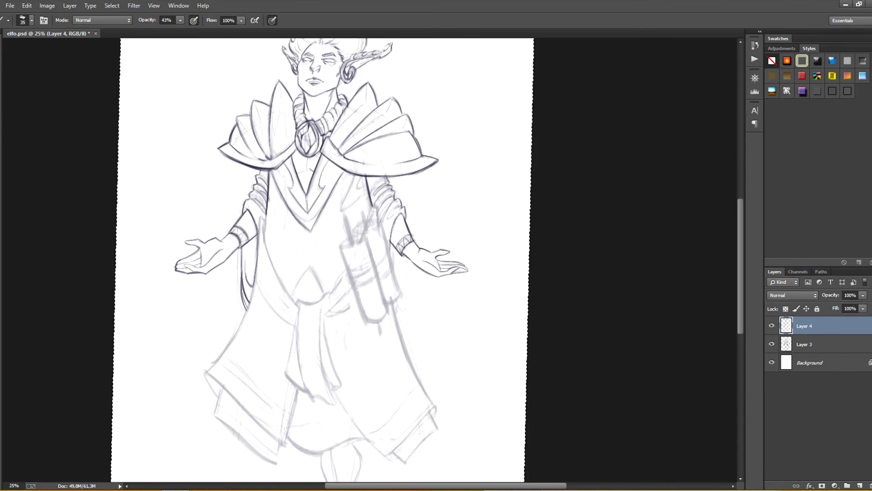
{"action": "key", "text": "ctrl+plus"}
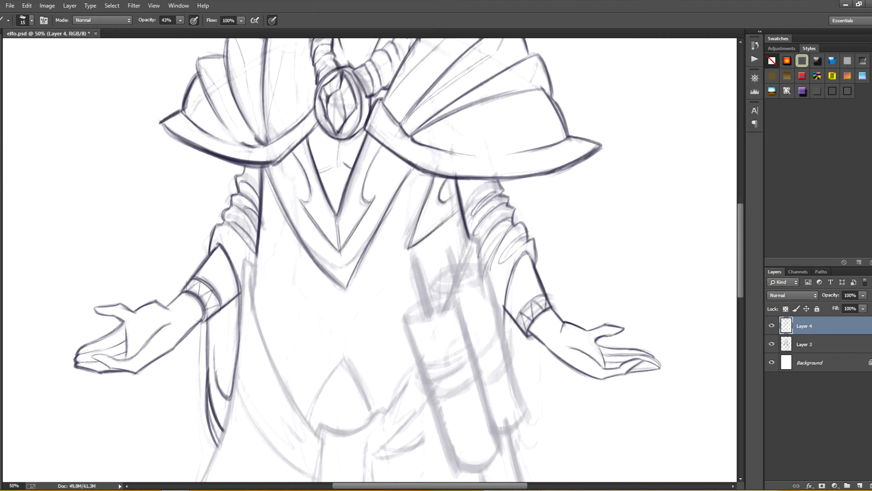
{"action": "scroll", "coordinate": [369, 259], "scroll_direction": "up", "scroll_amount": 5}
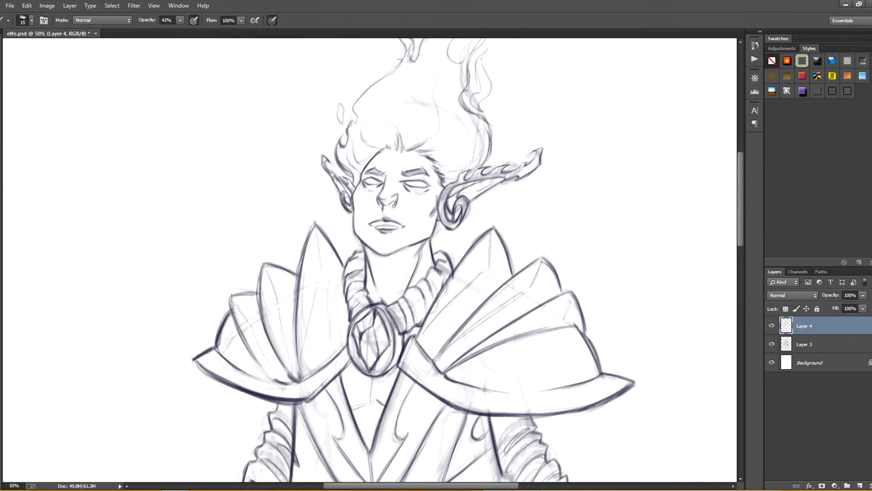
Draw the front rolled scroll at the hip with its pointed upper knob, round rim, long sides and curved lower end
{"action": "scroll", "coordinate": [368, 259], "scroll_direction": "down", "scroll_amount": 5}
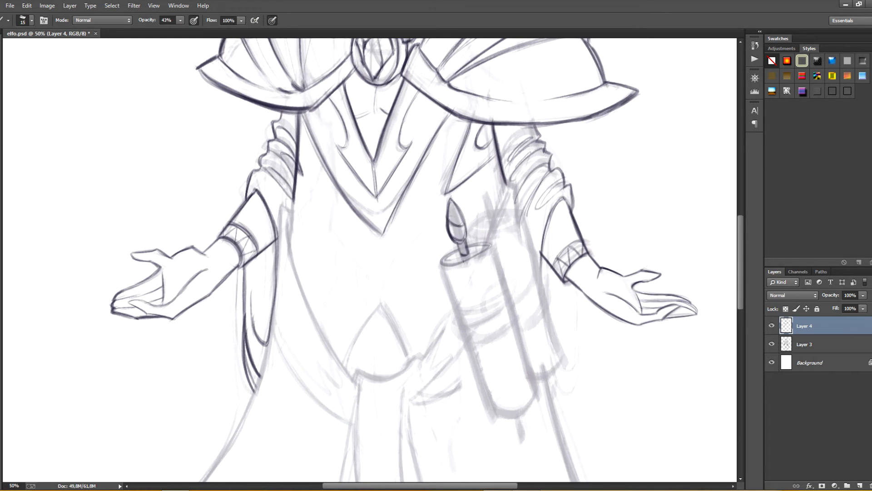
{"action": "key", "text": "r"}
{"action": "left_click_drag", "start_coordinate": [288, 339], "coordinate": [296, 347]}
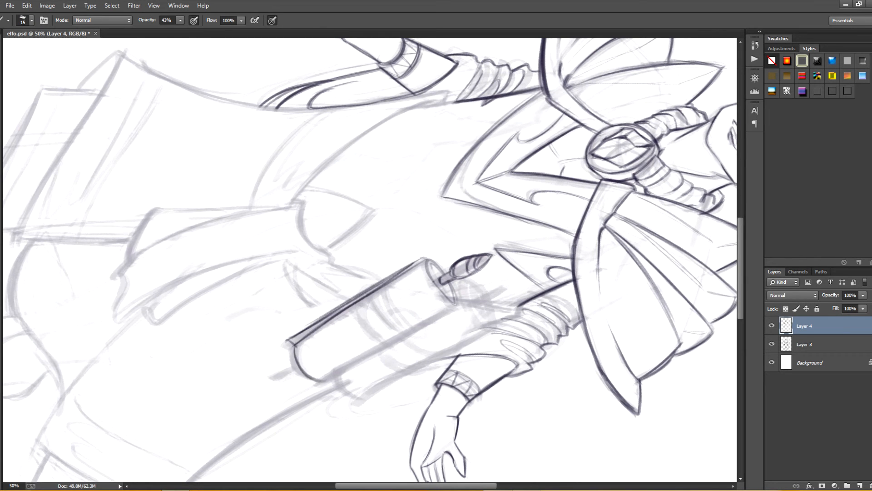
{"action": "left_click_drag", "start_coordinate": [358, 363], "coordinate": [453, 304]}
{"action": "key", "text": "r"}
{"action": "mouse_move", "coordinate": [450, 309]}
{"action": "left_mouse_down"}
{"action": "mouse_move", "coordinate": [408, 174]}
{"action": "mouse_move", "coordinate": [282, 227]}
{"action": "left_mouse_up"}
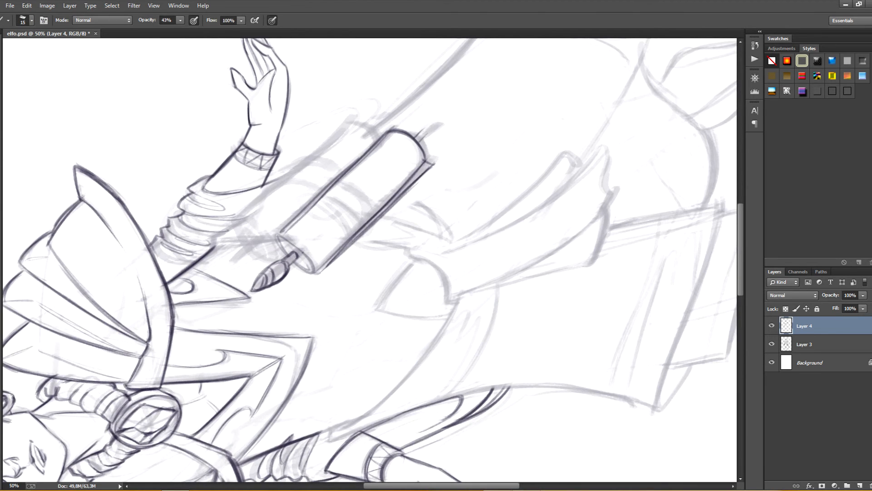
Add the short rod and striped pointed knob at the lower end of the front scroll
{"action": "key", "text": "r"}
{"action": "mouse_move", "coordinate": [440, 116]}
{"action": "left_mouse_down"}
{"action": "mouse_move", "coordinate": [513, 331]}
{"action": "mouse_move", "coordinate": [296, 403]}
{"action": "left_mouse_up"}
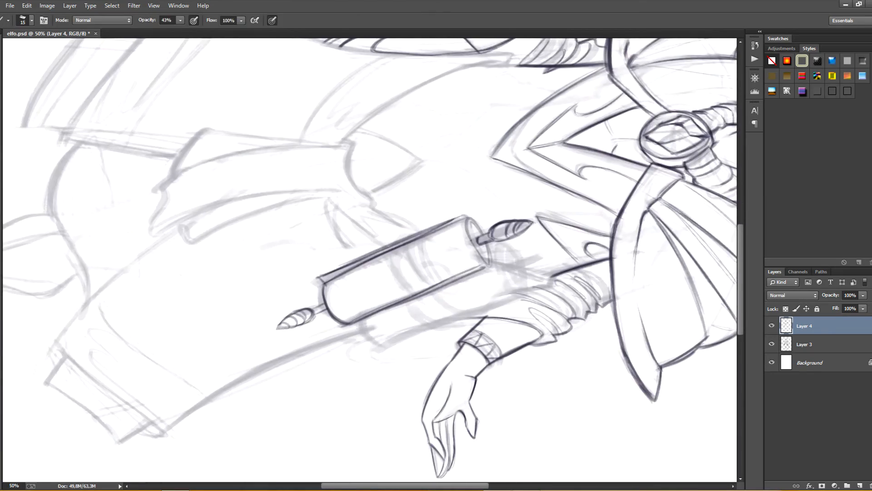
{"action": "left_click_drag", "start_coordinate": [276, 330], "coordinate": [322, 312]}
{"action": "key", "text": "space"}
{"action": "mouse_move", "coordinate": [323, 313]}
{"action": "left_mouse_down"}
{"action": "mouse_move", "coordinate": [313, 296]}
{"action": "mouse_move", "coordinate": [310, 310]}
{"action": "left_mouse_up"}
Outline the second scroll behind the first with its elliptical top, long side and curved lower end
{"action": "key", "text": "r"}
{"action": "left_click_drag", "start_coordinate": [346, 299], "coordinate": [362, 326]}
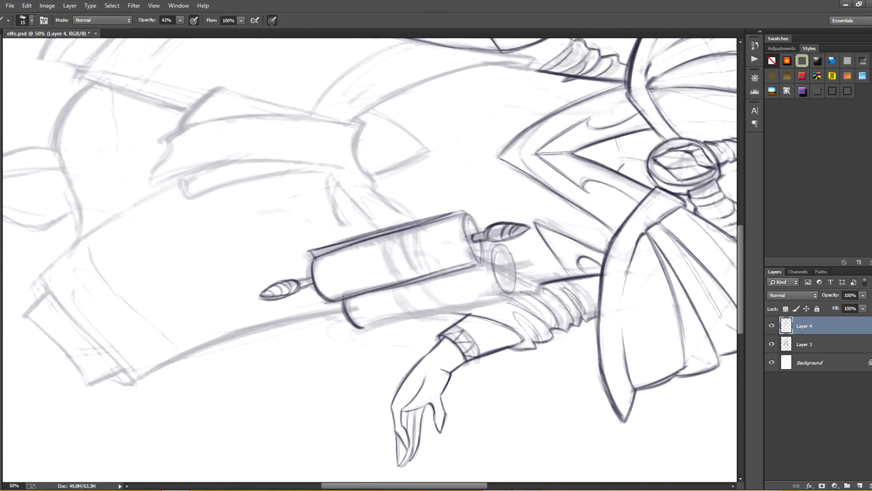
{"action": "key", "text": "r"}
{"action": "left_click_drag", "start_coordinate": [455, 317], "coordinate": [449, 255]}
{"action": "key", "text": "r"}
{"action": "left_click_drag", "start_coordinate": [499, 318], "coordinate": [492, 188]}
{"action": "key", "text": "space"}
{"action": "left_click_drag", "start_coordinate": [436, 191], "coordinate": [467, 320]}
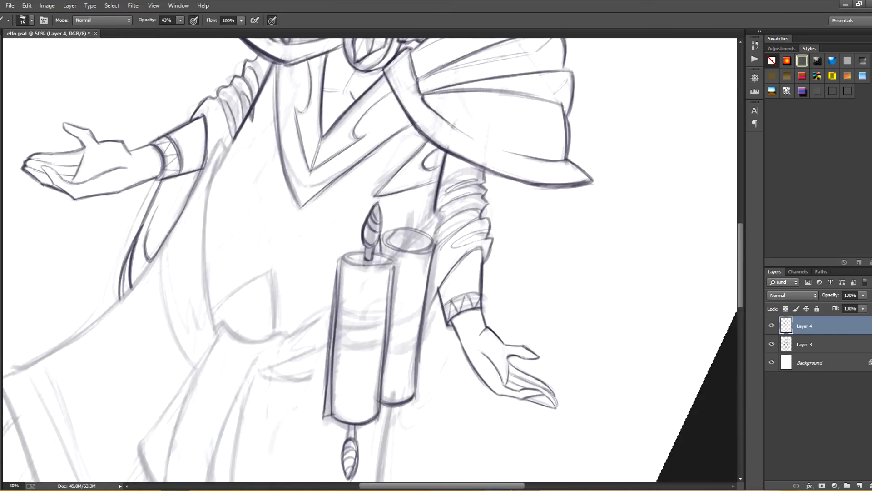
Draw the short rods sticking out of the upper and lower ends of the rear scroll
{"action": "left_click_drag", "start_coordinate": [408, 207], "coordinate": [411, 214]}
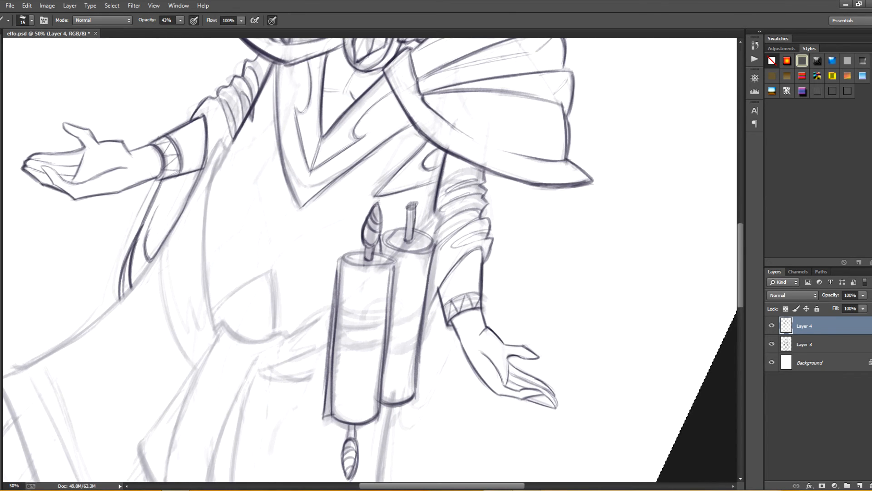
{"action": "key", "text": "space"}
{"action": "left_click_drag", "start_coordinate": [409, 318], "coordinate": [416, 190]}
{"action": "key", "text": "r"}
{"action": "left_click_drag", "start_coordinate": [500, 318], "coordinate": [285, 145]}
{"action": "key", "text": "e"}
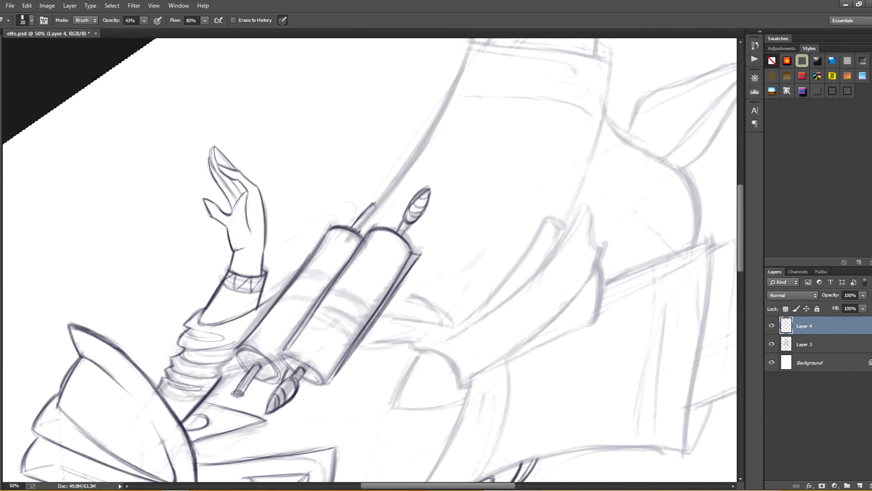
{"action": "key", "text": "b"}
{"action": "left_click_drag", "start_coordinate": [359, 233], "coordinate": [378, 202]}
Draw the short robe edges beside both sleeves at the waist and save the file
{"action": "key", "text": "r"}
{"action": "mouse_move", "coordinate": [368, 216]}
{"action": "left_mouse_down"}
{"action": "mouse_move", "coordinate": [400, 254]}
{"action": "mouse_move", "coordinate": [394, 293]}
{"action": "mouse_move", "coordinate": [404, 284]}
{"action": "left_mouse_up"}
{"action": "key", "text": "r"}
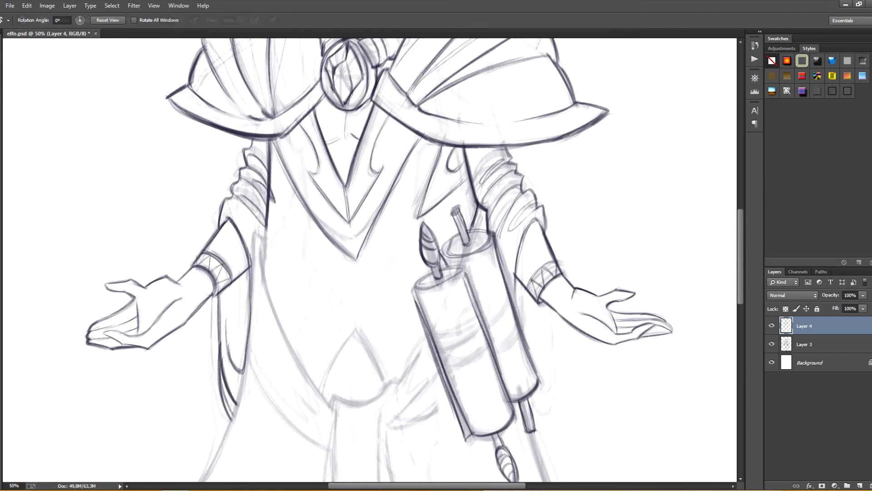
{"action": "key", "text": "b"}
{"action": "mouse_move", "coordinate": [256, 230]}
{"action": "left_mouse_down"}
{"action": "mouse_move", "coordinate": [265, 237]}
{"action": "mouse_move", "coordinate": [263, 274]}
{"action": "left_mouse_up"}
{"action": "key", "text": "ctrl+minus"}
{"action": "key", "text": "ctrl+s"}
{"action": "key", "text": "ctrl+plus"}
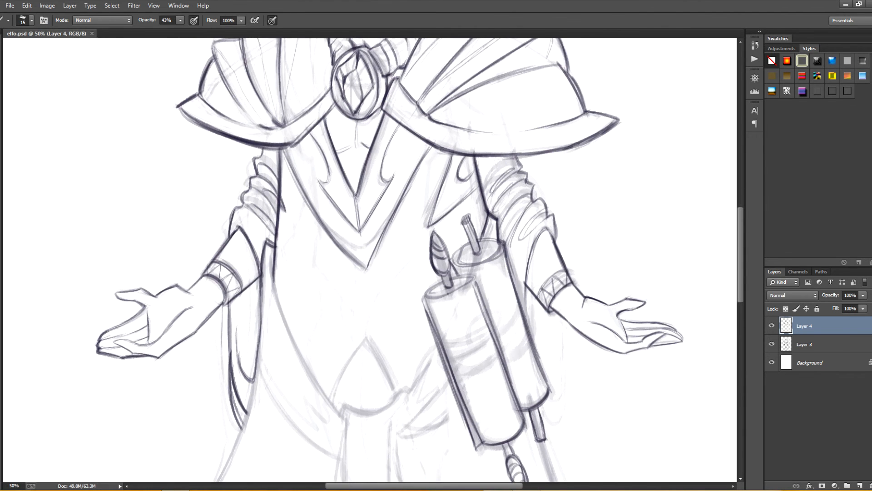
Enlarge the brush to 20 and draw the robe's long flaring outer edge on the figure's right side
{"action": "key", "text": "ctrl+minus"}
{"action": "key", "text": "ctrl+plus"}
{"action": "key", "text": "r"}
{"action": "mouse_move", "coordinate": [409, 259]}
{"action": "left_mouse_down"}
{"action": "mouse_move", "coordinate": [393, 290]}
{"action": "mouse_move", "coordinate": [402, 282]}
{"action": "left_mouse_up"}
{"action": "key", "text": "e"}
{"action": "key", "text": "b"}
{"action": "key", "text": "bracketright"}
{"action": "left_click_drag", "start_coordinate": [68, 352], "coordinate": [145, 329]}
{"action": "left_click_drag", "start_coordinate": [91, 346], "coordinate": [209, 298]}
{"action": "left_click_drag", "start_coordinate": [128, 339], "coordinate": [251, 263]}
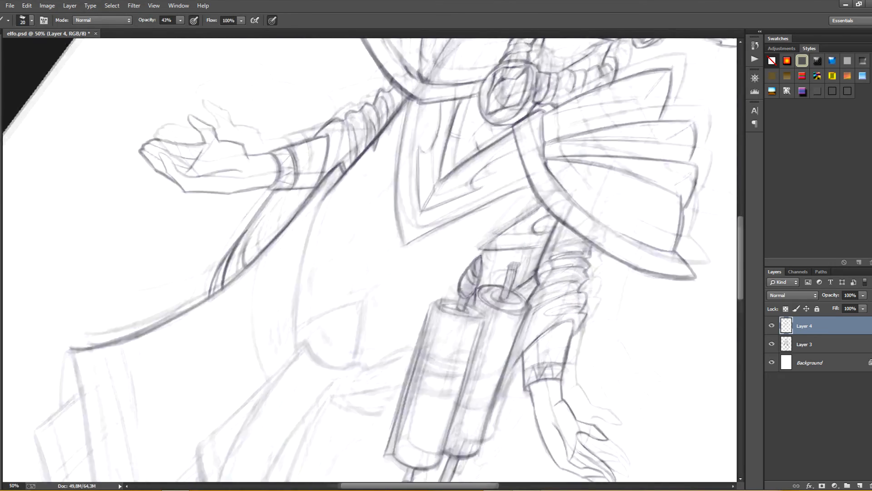
Draw the robe's outer edge below the scrolls and its lower hems with small folded corners
{"action": "left_click_drag", "start_coordinate": [254, 347], "coordinate": [477, 115]}
{"action": "left_click_drag", "start_coordinate": [291, 119], "coordinate": [282, 179]}
{"action": "left_click_drag", "start_coordinate": [292, 125], "coordinate": [310, 213]}
{"action": "left_click_drag", "start_coordinate": [301, 147], "coordinate": [340, 329]}
{"action": "left_click_drag", "start_coordinate": [590, 309], "coordinate": [363, 245]}
{"action": "key", "text": "r"}
{"action": "mouse_move", "coordinate": [454, 219]}
{"action": "left_mouse_down"}
{"action": "mouse_move", "coordinate": [314, 190]}
{"action": "mouse_move", "coordinate": [284, 227]}
{"action": "left_mouse_up"}
{"action": "key", "text": "b"}
{"action": "mouse_move", "coordinate": [278, 256]}
{"action": "left_mouse_down"}
{"action": "mouse_move", "coordinate": [383, 199]}
{"action": "mouse_move", "coordinate": [436, 158]}
{"action": "left_mouse_up"}
{"action": "left_click_drag", "start_coordinate": [367, 214], "coordinate": [435, 159]}
Draw the robe's front opening edge on the figure's left side, from the hem up to the waist cloth
{"action": "key", "text": "r"}
{"action": "mouse_move", "coordinate": [454, 204]}
{"action": "left_mouse_down"}
{"action": "mouse_move", "coordinate": [315, 175]}
{"action": "mouse_move", "coordinate": [357, 79]}
{"action": "left_mouse_up"}
{"action": "key", "text": "r"}
{"action": "left_click_drag", "start_coordinate": [359, 109], "coordinate": [417, 116]}
{"action": "key", "text": "b"}
{"action": "left_click_drag", "start_coordinate": [428, 87], "coordinate": [489, 248]}
{"action": "mouse_move", "coordinate": [428, 87]}
{"action": "left_mouse_down"}
{"action": "mouse_move", "coordinate": [489, 248]}
{"action": "mouse_move", "coordinate": [487, 241]}
{"action": "left_mouse_up"}
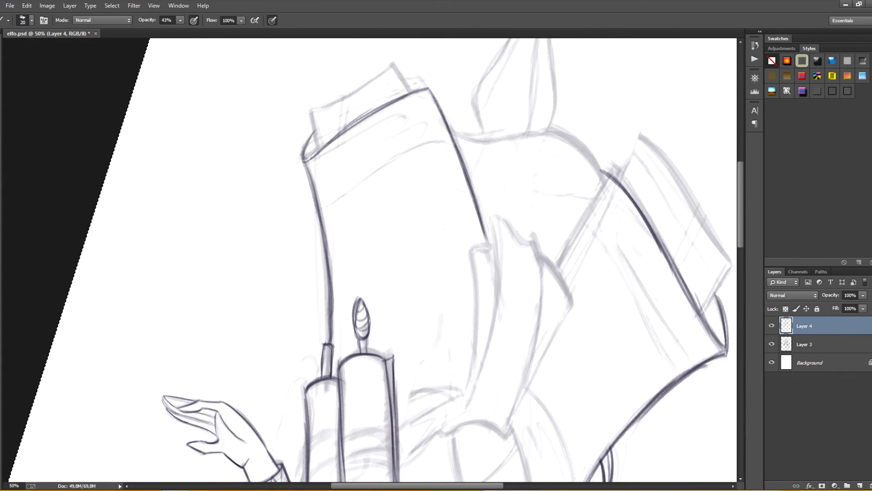
Outline the underlayer panel sticking out below the robe's hem on the figure's left side
{"action": "left_click_drag", "start_coordinate": [312, 110], "coordinate": [416, 58]}
{"action": "left_click_drag", "start_coordinate": [415, 58], "coordinate": [409, 94]}
{"action": "key", "text": "r"}
{"action": "mouse_move", "coordinate": [314, 218]}
{"action": "left_mouse_down"}
{"action": "mouse_move", "coordinate": [319, 212]}
{"action": "mouse_move", "coordinate": [436, 291]}
{"action": "left_mouse_up"}
{"action": "key", "text": "b"}
{"action": "left_click_drag", "start_coordinate": [318, 364], "coordinate": [436, 196]}
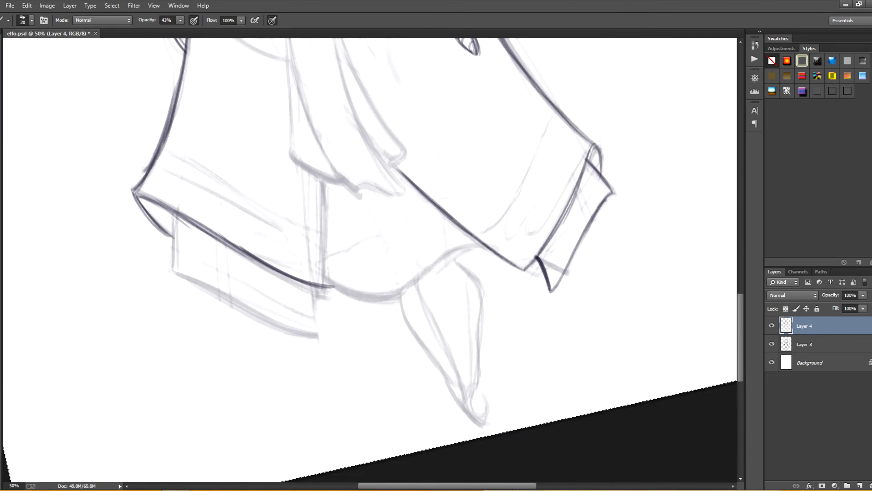
Outline the underlayer panel sticking out below the robe's hem on the figure's right side
{"action": "mouse_move", "coordinate": [310, 286]}
{"action": "left_mouse_down"}
{"action": "mouse_move", "coordinate": [316, 337]}
{"action": "mouse_move", "coordinate": [283, 297]}
{"action": "left_mouse_up"}
{"action": "key", "text": "r"}
{"action": "left_click_drag", "start_coordinate": [229, 113], "coordinate": [200, 163]}
{"action": "left_click_drag", "start_coordinate": [198, 164], "coordinate": [266, 268]}
{"action": "key", "text": "ctrl+z"}
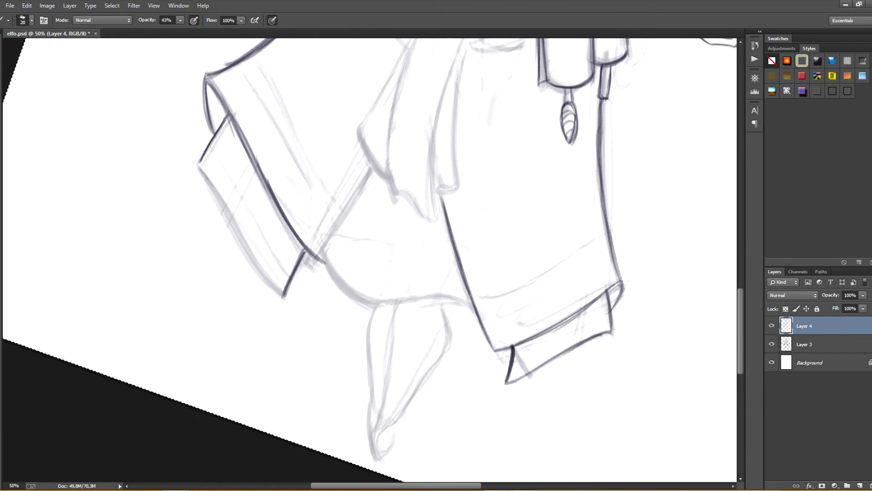
{"action": "left_click_drag", "start_coordinate": [199, 164], "coordinate": [247, 246]}
{"action": "left_click_drag", "start_coordinate": [218, 195], "coordinate": [283, 295]}
{"action": "key", "text": "Escape"}
Draw the robe's front opening edge on the figure's right side and the adjoining edges of the hanging waist cloth
{"action": "mouse_move", "coordinate": [436, 355]}
{"action": "left_mouse_down"}
{"action": "mouse_move", "coordinate": [338, 230]}
{"action": "mouse_move", "coordinate": [347, 333]}
{"action": "left_mouse_up"}
{"action": "key", "text": "r"}
{"action": "mouse_move", "coordinate": [348, 334]}
{"action": "left_mouse_down"}
{"action": "mouse_move", "coordinate": [295, 279]}
{"action": "mouse_move", "coordinate": [379, 246]}
{"action": "left_mouse_up"}
{"action": "left_click_drag", "start_coordinate": [315, 273], "coordinate": [396, 234]}
{"action": "left_click_drag", "start_coordinate": [403, 196], "coordinate": [400, 257]}
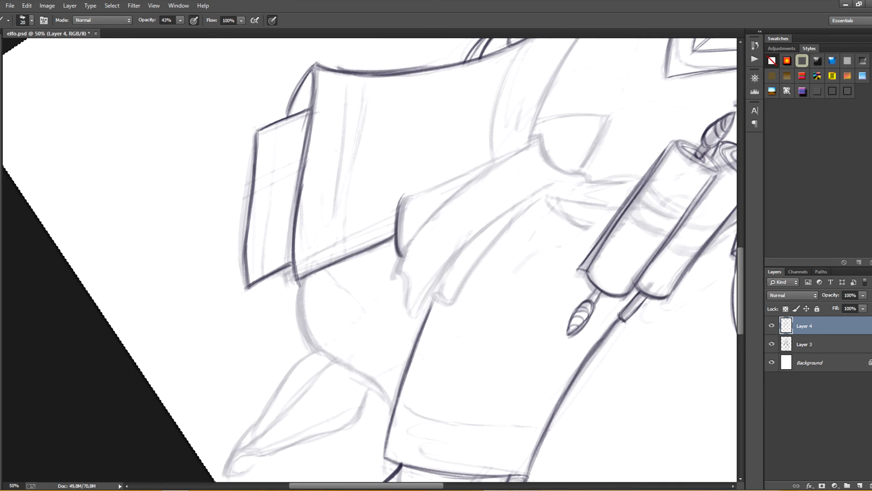
{"action": "left_click_drag", "start_coordinate": [452, 303], "coordinate": [548, 192]}
Draw the ragged lower end of the waist cloth and the curved inner skirt hem between the robe's front openings
{"action": "key", "text": "r"}
{"action": "mouse_move", "coordinate": [314, 309]}
{"action": "left_mouse_down"}
{"action": "mouse_move", "coordinate": [334, 325]}
{"action": "mouse_move", "coordinate": [307, 300]}
{"action": "left_mouse_up"}
{"action": "mouse_move", "coordinate": [299, 268]}
{"action": "left_mouse_down"}
{"action": "mouse_move", "coordinate": [308, 343]}
{"action": "mouse_move", "coordinate": [277, 304]}
{"action": "mouse_move", "coordinate": [300, 387]}
{"action": "left_mouse_up"}
{"action": "key", "text": "r"}
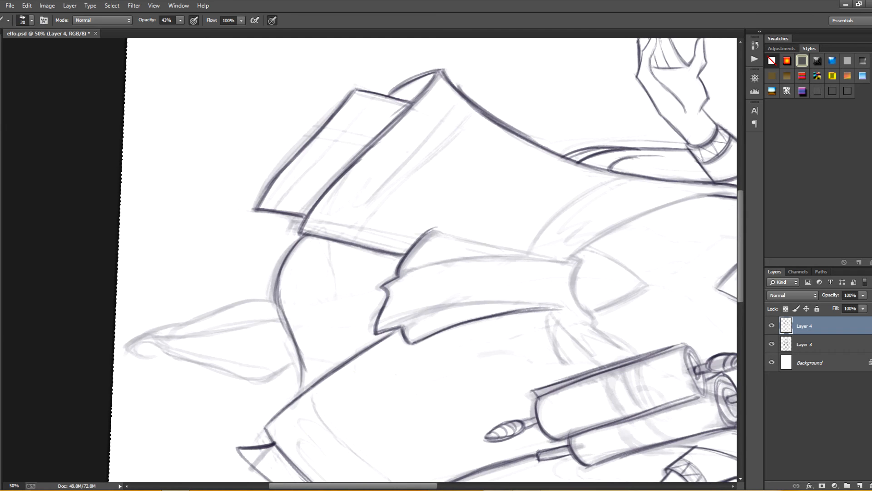
{"action": "key", "text": "ctrl+z"}
{"action": "mouse_move", "coordinate": [277, 281]}
{"action": "left_mouse_down"}
{"action": "mouse_move", "coordinate": [298, 348]}
{"action": "mouse_move", "coordinate": [482, 273]}
{"action": "mouse_move", "coordinate": [486, 293]}
{"action": "left_mouse_up"}
{"action": "key", "text": "r"}
{"action": "key", "text": "space"}
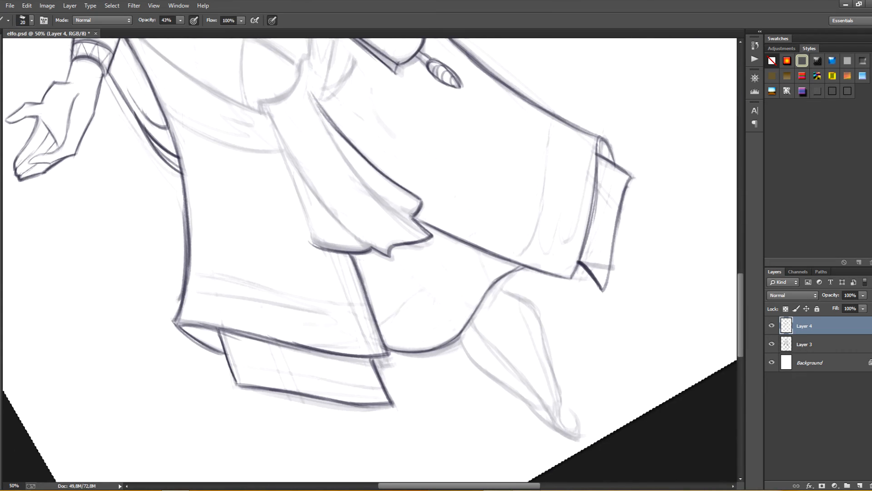
Draw the pointed notch of the vest's lower edge above the waist knot
{"action": "key", "text": "space"}
{"action": "mouse_move", "coordinate": [345, 182]}
{"action": "left_mouse_down"}
{"action": "mouse_move", "coordinate": [411, 349]}
{"action": "mouse_move", "coordinate": [343, 355]}
{"action": "mouse_move", "coordinate": [342, 281]}
{"action": "mouse_move", "coordinate": [338, 328]}
{"action": "left_mouse_up"}
{"action": "key", "text": "r"}
{"action": "key", "text": "space"}
{"action": "left_click_drag", "start_coordinate": [352, 150], "coordinate": [372, 206]}
{"action": "key", "text": "space"}
{"action": "mouse_move", "coordinate": [363, 363]}
{"action": "left_mouse_down"}
{"action": "mouse_move", "coordinate": [415, 170]}
{"action": "mouse_move", "coordinate": [383, 238]}
{"action": "mouse_move", "coordinate": [390, 266]}
{"action": "mouse_move", "coordinate": [376, 436]}
{"action": "left_mouse_up"}
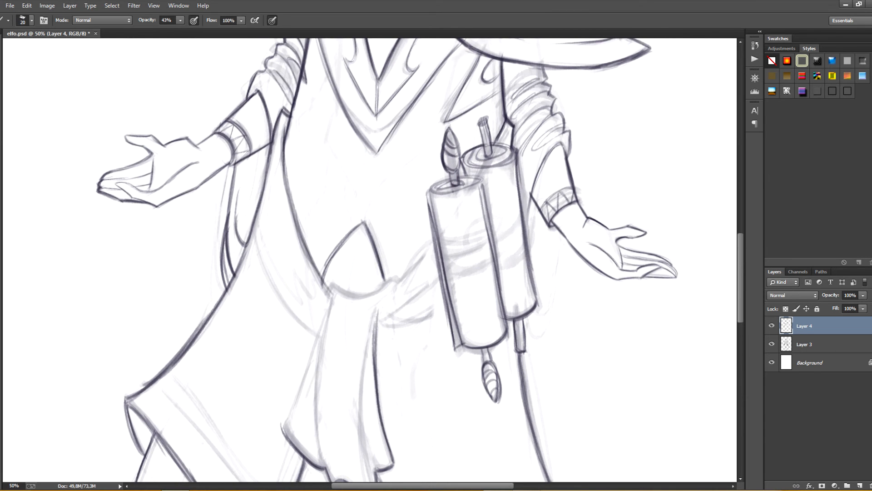
Draw the sash curving around the hips, its knot, and the long folds of the hanging waist cloth
{"action": "left_click_drag", "start_coordinate": [255, 232], "coordinate": [310, 335]}
{"action": "key", "text": "r"}
{"action": "left_click_drag", "start_coordinate": [313, 341], "coordinate": [363, 358]}
{"action": "left_click_drag", "start_coordinate": [350, 308], "coordinate": [366, 300]}
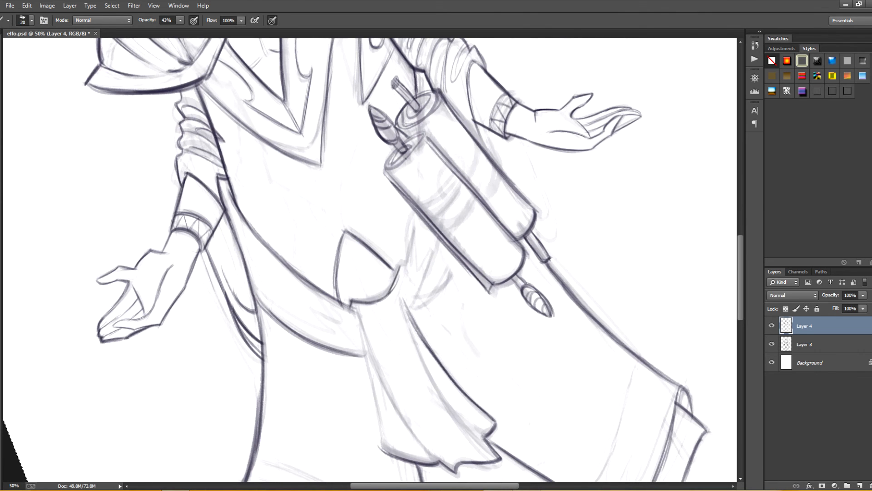
{"action": "key", "text": "r"}
{"action": "mouse_move", "coordinate": [386, 340]}
{"action": "left_mouse_down"}
{"action": "mouse_move", "coordinate": [337, 336]}
{"action": "mouse_move", "coordinate": [394, 249]}
{"action": "left_mouse_up"}
{"action": "key", "text": "space"}
{"action": "left_click_drag", "start_coordinate": [405, 214], "coordinate": [403, 261]}
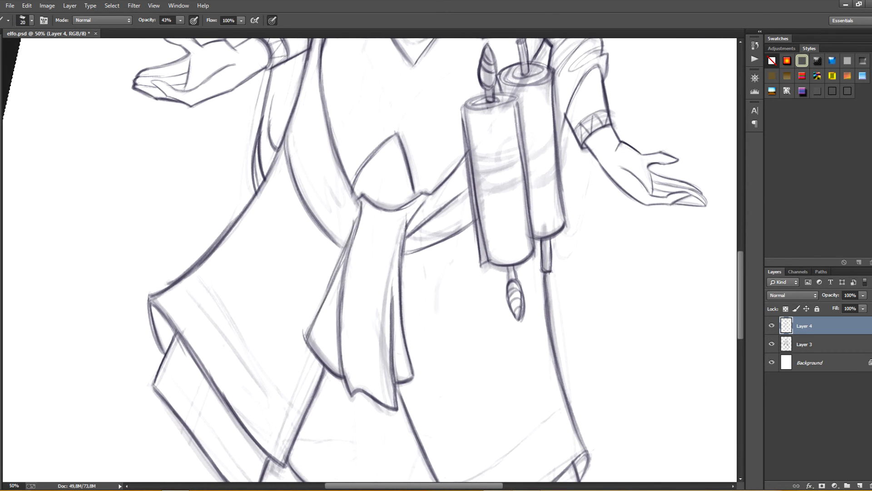
Reduce the brush to 15 and draw trim lines following the hems of the robe and its underlayer panels
{"action": "key", "text": "r"}
{"action": "left_click_drag", "start_coordinate": [386, 341], "coordinate": [412, 331]}
{"action": "key", "text": "space"}
{"action": "left_click_drag", "start_coordinate": [340, 409], "coordinate": [247, 264]}
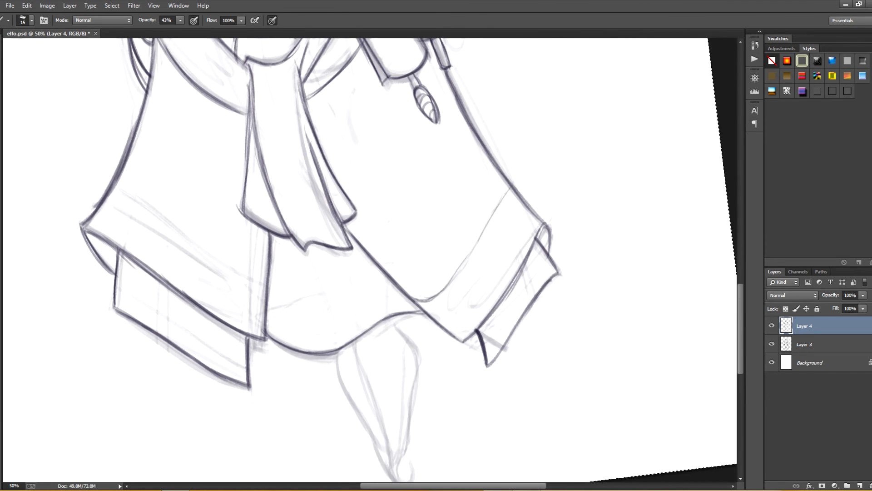
{"action": "left_click_drag", "start_coordinate": [509, 189], "coordinate": [440, 291]}
{"action": "key", "text": "space"}
{"action": "left_click_drag", "start_coordinate": [364, 205], "coordinate": [410, 314]}
{"action": "left_click_drag", "start_coordinate": [159, 298], "coordinate": [202, 315]}
{"action": "left_click_drag", "start_coordinate": [241, 353], "coordinate": [316, 395]}
{"action": "key", "text": "space"}
{"action": "left_click_drag", "start_coordinate": [364, 363], "coordinate": [330, 269]}
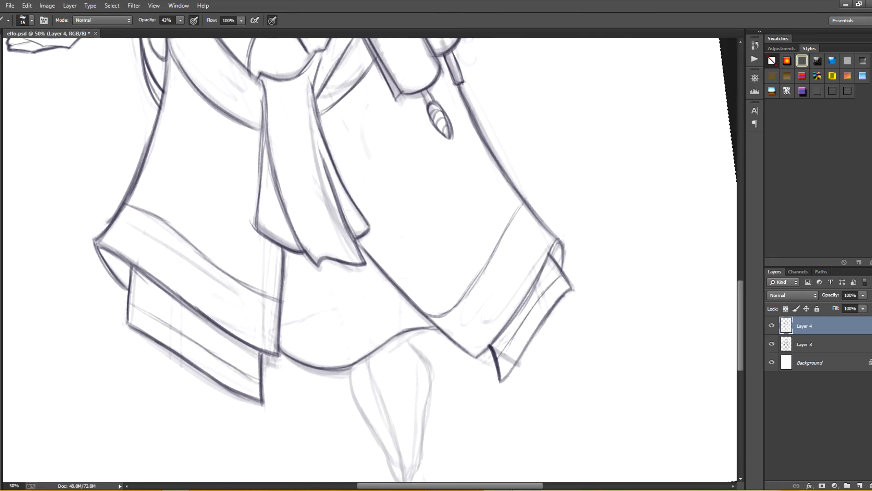
Draw small buttons down the center of the vest above the pointed notch
{"action": "key", "text": "space"}
{"action": "left_click_drag", "start_coordinate": [363, 182], "coordinate": [510, 397]}
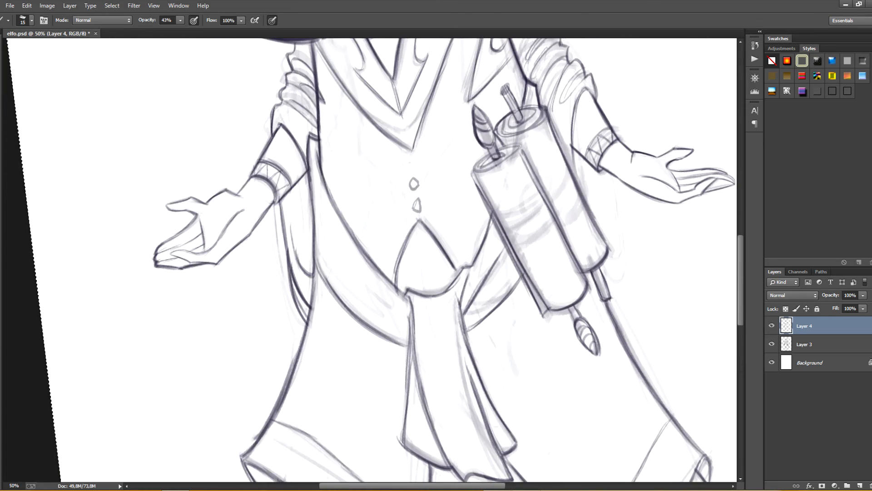
{"action": "left_click_drag", "start_coordinate": [410, 162], "coordinate": [411, 173]}
Outline the tapering leg and pointed foot beneath the inner skirt hem
{"action": "key", "text": "space"}
{"action": "left_click_drag", "start_coordinate": [386, 181], "coordinate": [419, 380]}
{"action": "left_click_drag", "start_coordinate": [436, 455], "coordinate": [358, 56]}
{"action": "left_click_drag", "start_coordinate": [386, 273], "coordinate": [363, 183]}
{"action": "left_click_drag", "start_coordinate": [449, 278], "coordinate": [468, 359]}
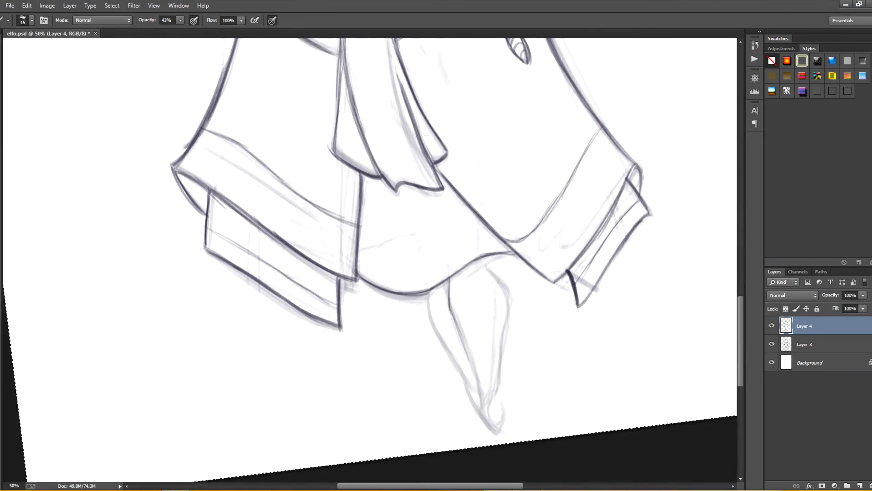
{"action": "mouse_move", "coordinate": [448, 306]}
{"action": "left_mouse_down"}
{"action": "mouse_move", "coordinate": [481, 400]}
{"action": "mouse_move", "coordinate": [504, 431]}
{"action": "mouse_move", "coordinate": [496, 346]}
{"action": "mouse_move", "coordinate": [511, 298]}
{"action": "left_mouse_up"}
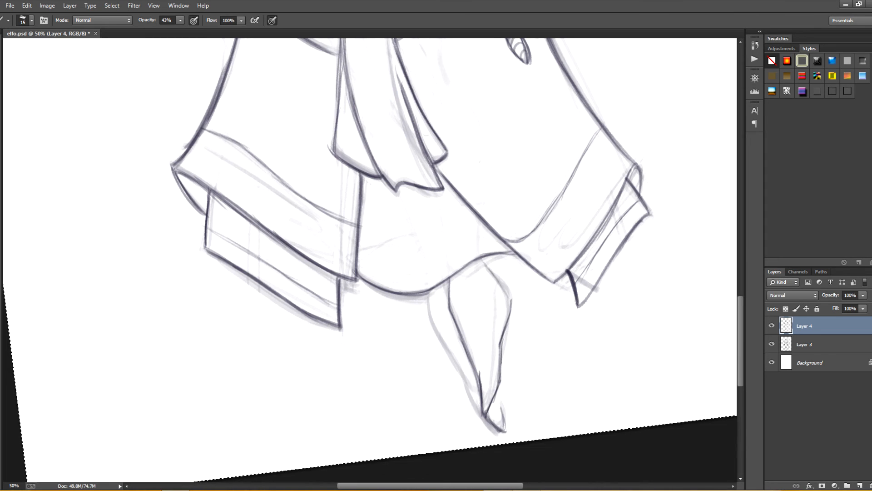
{"action": "left_click_drag", "start_coordinate": [484, 264], "coordinate": [479, 258]}
{"action": "key", "text": "ctrl+z"}
{"action": "mouse_move", "coordinate": [428, 293]}
{"action": "left_mouse_down"}
{"action": "mouse_move", "coordinate": [434, 333]}
{"action": "mouse_move", "coordinate": [502, 425]}
{"action": "left_mouse_up"}
{"action": "mouse_move", "coordinate": [485, 272]}
{"action": "left_mouse_down"}
{"action": "mouse_move", "coordinate": [484, 291]}
{"action": "mouse_move", "coordinate": [510, 321]}
{"action": "mouse_move", "coordinate": [495, 391]}
{"action": "left_mouse_up"}
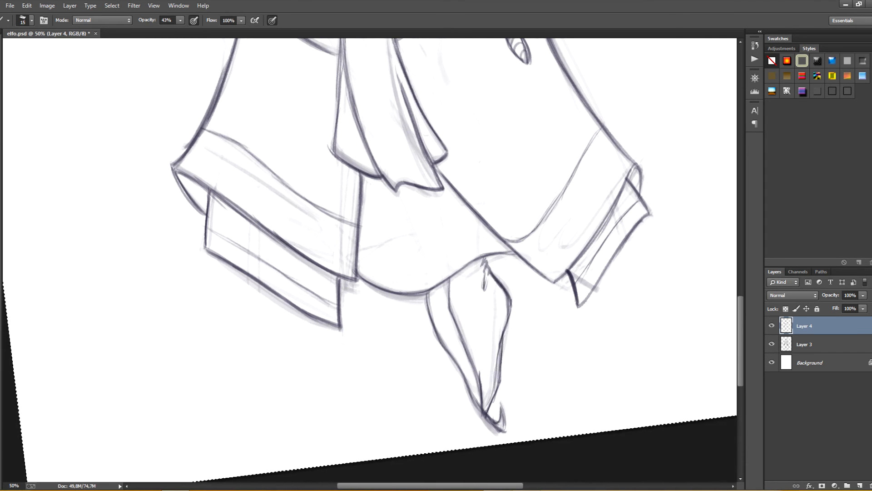
Sketch a swirling fireball with tall, thin flame tongues above the figure's left hand
{"action": "key", "text": "ctrl+minus"}
{"action": "key", "text": "ctrl+minus"}
{"action": "mouse_move", "coordinate": [501, 334]}
{"action": "left_mouse_down"}
{"action": "mouse_move", "coordinate": [500, 380]}
{"action": "mouse_move", "coordinate": [486, 394]}
{"action": "left_mouse_up"}
{"action": "key", "text": "r"}
{"action": "key", "text": "b"}
{"action": "left_click_drag", "start_coordinate": [373, 118], "coordinate": [391, 377]}
{"action": "key", "text": "ctrl+plus"}
{"action": "key", "text": "ctrl+plus"}
{"action": "mouse_move", "coordinate": [436, 446]}
{"action": "left_mouse_down"}
{"action": "mouse_move", "coordinate": [455, 227]}
{"action": "mouse_move", "coordinate": [333, 143]}
{"action": "left_mouse_up"}
{"action": "left_click_drag", "start_coordinate": [416, 371], "coordinate": [400, 393]}
{"action": "mouse_move", "coordinate": [425, 346]}
{"action": "left_mouse_down"}
{"action": "mouse_move", "coordinate": [402, 396]}
{"action": "mouse_move", "coordinate": [400, 373]}
{"action": "left_mouse_up"}
{"action": "mouse_move", "coordinate": [434, 296]}
{"action": "left_mouse_down"}
{"action": "mouse_move", "coordinate": [400, 372]}
{"action": "mouse_move", "coordinate": [420, 340]}
{"action": "left_mouse_up"}
{"action": "mouse_move", "coordinate": [400, 150]}
{"action": "left_mouse_down"}
{"action": "mouse_move", "coordinate": [431, 443]}
{"action": "mouse_move", "coordinate": [432, 419]}
{"action": "left_mouse_up"}
{"action": "left_click_drag", "start_coordinate": [391, 100], "coordinate": [290, 309]}
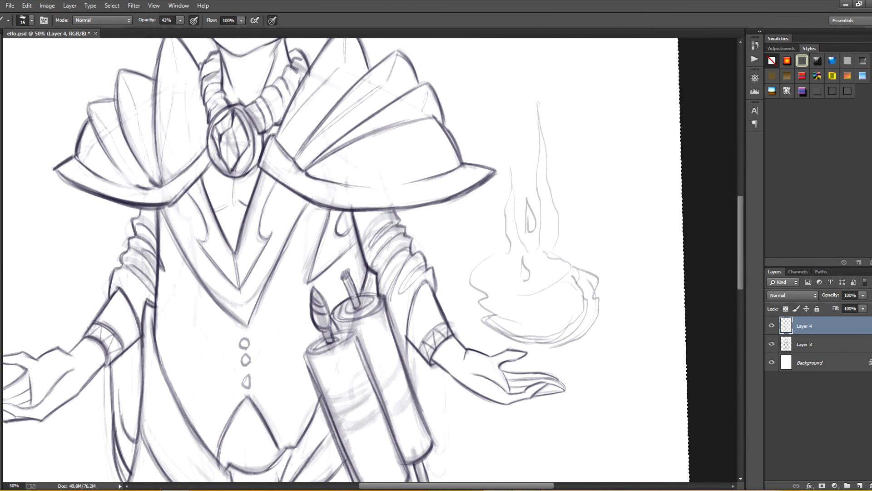
{"action": "left_click_drag", "start_coordinate": [481, 264], "coordinate": [510, 282]}
{"action": "left_click_drag", "start_coordinate": [500, 308], "coordinate": [532, 320]}
Sketch the rounded swirling base of a second fireball above the figure's right hand
{"action": "left_click_drag", "start_coordinate": [254, 291], "coordinate": [553, 219]}
{"action": "left_click_drag", "start_coordinate": [259, 225], "coordinate": [335, 202]}
{"action": "left_click_drag", "start_coordinate": [248, 265], "coordinate": [320, 280]}
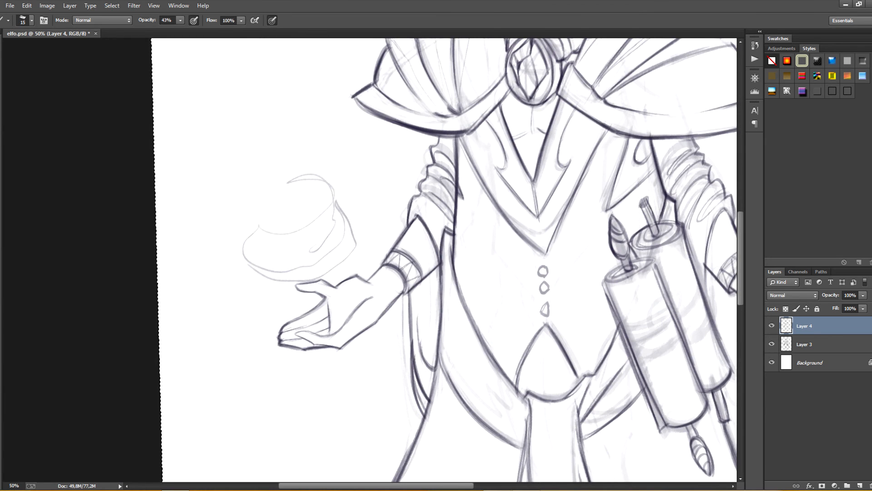
{"action": "left_click_drag", "start_coordinate": [278, 74], "coordinate": [297, 173]}
{"action": "key", "text": "ctrl+minus"}
{"action": "key", "text": "ctrl+minus"}
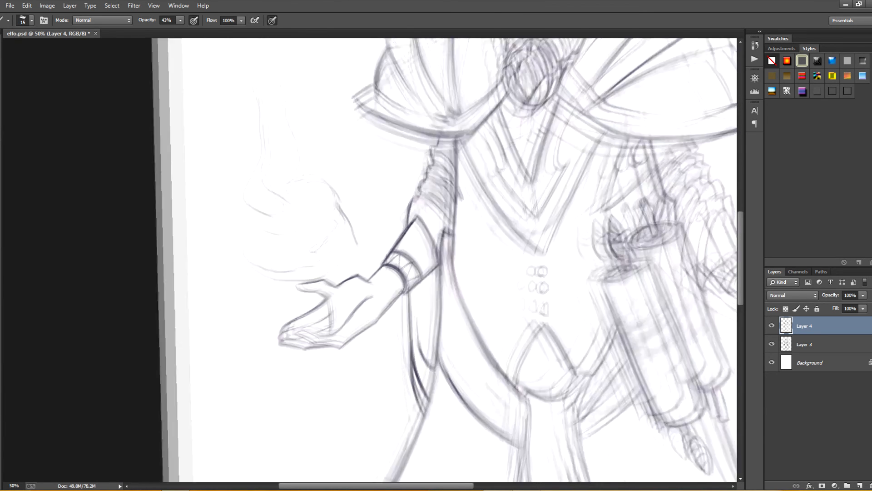
Add a tall flame tongue, small sparks and extra swirl strokes to the fireball above the figure's right hand
{"action": "left_click_drag", "start_coordinate": [613, 132], "coordinate": [611, 227]}
{"action": "key", "text": "ctrl+z"}
{"action": "mouse_move", "coordinate": [293, 282]}
{"action": "left_mouse_down"}
{"action": "mouse_move", "coordinate": [320, 310]}
{"action": "mouse_move", "coordinate": [340, 309]}
{"action": "left_mouse_up"}
{"action": "key", "text": "ctrl+z"}
{"action": "left_click_drag", "start_coordinate": [304, 265], "coordinate": [352, 287]}
{"action": "left_click_drag", "start_coordinate": [313, 159], "coordinate": [323, 227]}
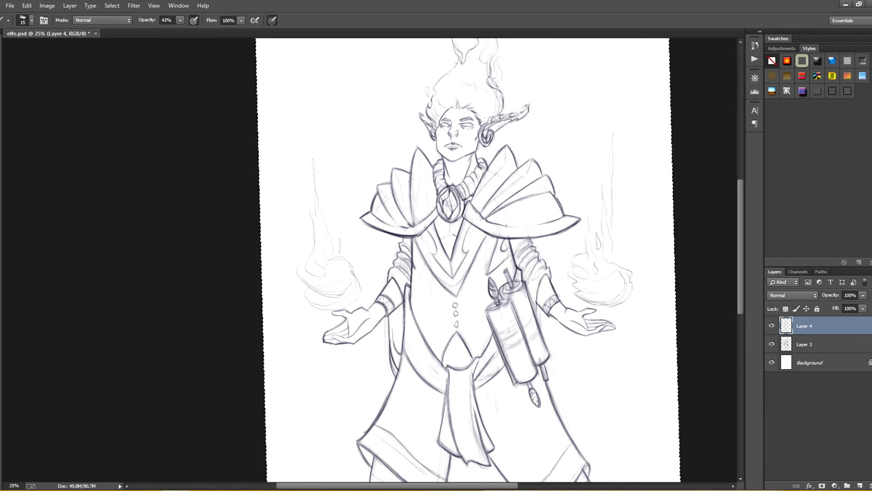
{"action": "left_click_drag", "start_coordinate": [353, 269], "coordinate": [351, 302]}
{"action": "left_click_drag", "start_coordinate": [339, 237], "coordinate": [339, 252]}
{"action": "mouse_move", "coordinate": [354, 227]}
{"action": "left_mouse_down"}
{"action": "mouse_move", "coordinate": [334, 274]}
{"action": "mouse_move", "coordinate": [314, 164]}
{"action": "left_mouse_up"}
Straighten the rotated canvas view to 0° and save the drawing
{"action": "key", "text": "r"}
{"action": "mouse_move", "coordinate": [452, 291]}
{"action": "left_mouse_down"}
{"action": "mouse_move", "coordinate": [483, 274]}
{"action": "mouse_move", "coordinate": [490, 282]}
{"action": "left_mouse_up"}
{"action": "left_click_drag", "start_coordinate": [475, 261], "coordinate": [494, 255]}
{"action": "key", "text": "ctrl+s"}
{"action": "mouse_move", "coordinate": [477, 273]}
{"action": "left_mouse_down"}
{"action": "mouse_move", "coordinate": [500, 261]}
{"action": "mouse_move", "coordinate": [463, 270]}
{"action": "left_mouse_up"}
{"action": "key", "text": "ctrl+minus"}
{"action": "key", "text": "r"}
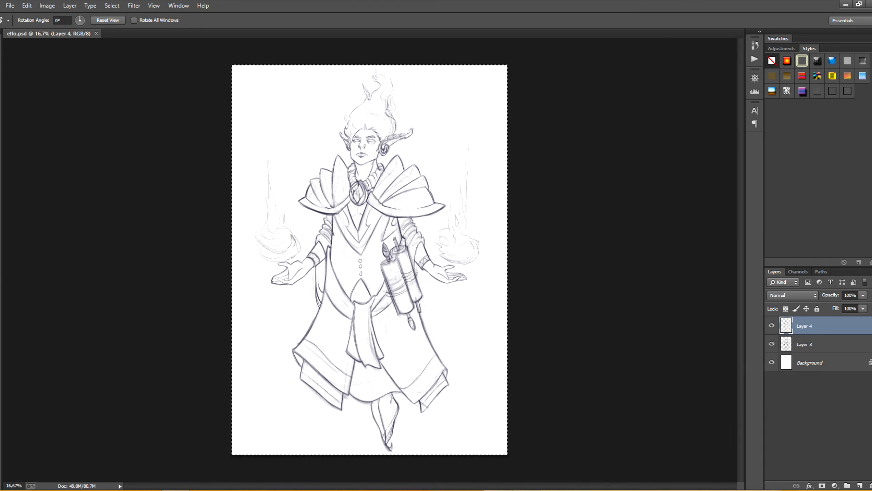
Scale Layer 3 and Layer 4 down together slightly and clear the selection
{"action": "left_click", "coordinate": [804, 344], "text": "ctrl"}
{"action": "key", "text": "ctrl+t"}
{"action": "left_click_drag", "start_coordinate": [479, 65], "coordinate": [468, 84]}
{"action": "key", "text": "Return"}
{"action": "key", "text": "ctrl+d"}
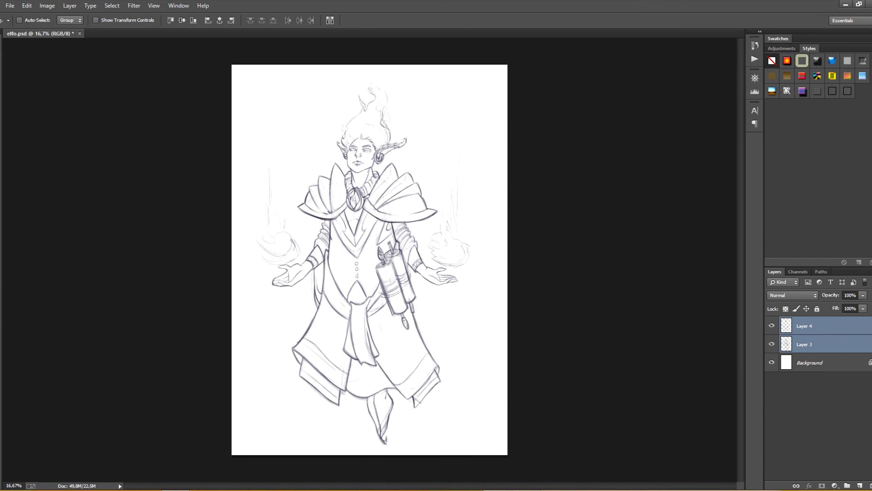
Scale the line layer to 97.17% and nudge the figure toward the center of the page
{"action": "key", "text": "ctrl+t"}
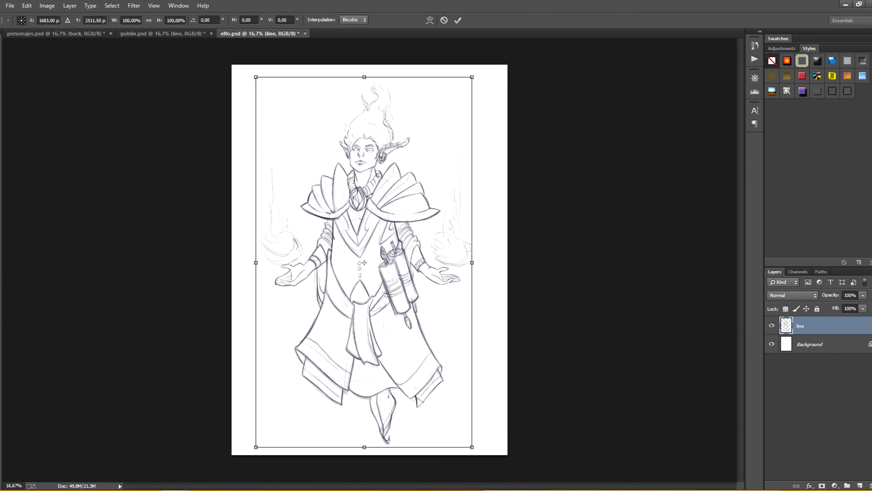
{"action": "left_click_drag", "start_coordinate": [472, 447], "coordinate": [465, 436]}
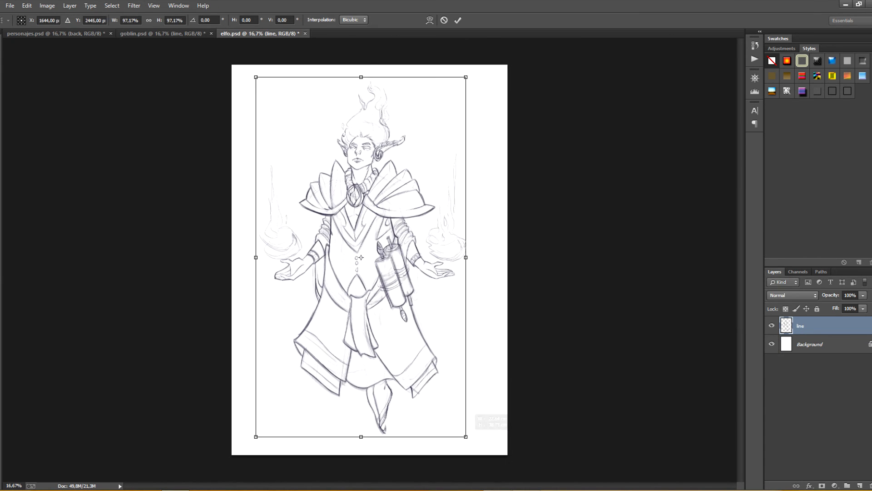
{"action": "key", "text": "Return"}
{"action": "key", "text": "shift+Right"}
{"action": "key", "text": "shift+Right"}
{"action": "key", "text": "shift+Right"}
Copy the back texture layer from the goblin document into elfo.psd, beneath the line layer
{"action": "left_click", "coordinate": [809, 344]}
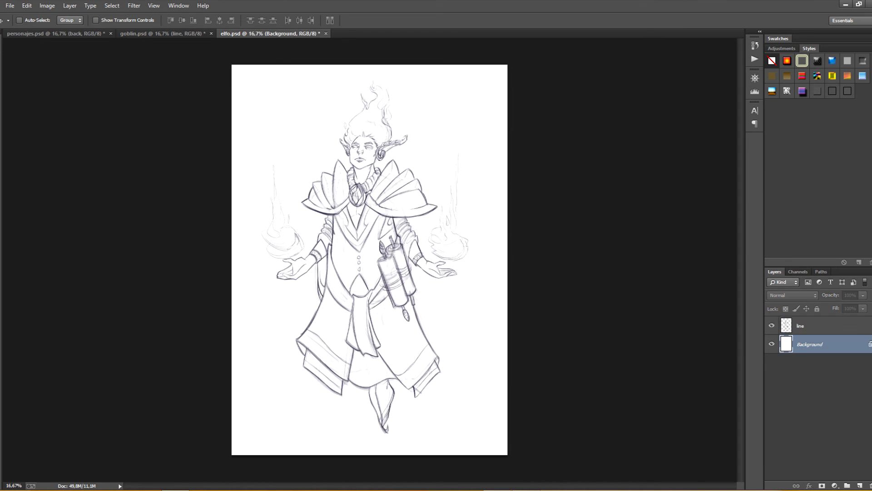
{"action": "left_click", "coordinate": [162, 34]}
{"action": "left_click", "coordinate": [802, 344]}
{"action": "left_click_drag", "start_coordinate": [327, 175], "coordinate": [332, 156]}
Colorize the line layer dark red with Hue/Saturation, raising its saturation
{"action": "left_click", "coordinate": [801, 325]}
{"action": "key", "text": "ctrl+u"}
{"action": "left_click", "coordinate": [774, 245]}
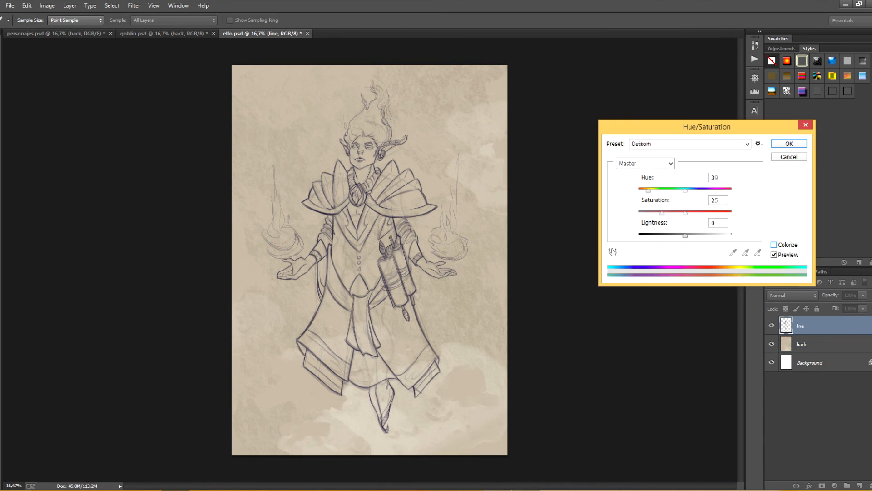
{"action": "left_click_drag", "start_coordinate": [661, 213], "coordinate": [697, 212]}
{"action": "left_click_drag", "start_coordinate": [648, 190], "coordinate": [638, 191]}
{"action": "key", "text": "Return"}
{"action": "key", "text": "v"}
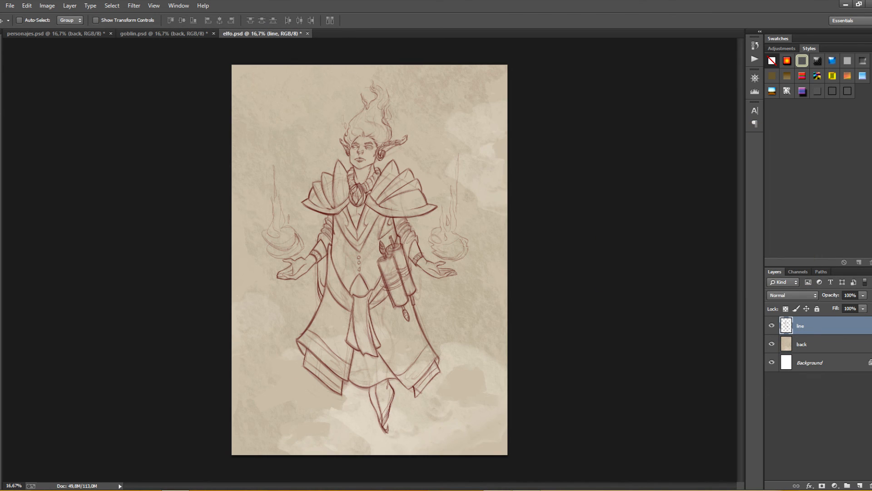
Create a new A3 document of 297 × 420 mm at 300 pixels/inch and rotate the canvas to landscape
{"action": "left_click", "coordinate": [9, 6]}
{"action": "left_click", "coordinate": [18, 16]}
{"action": "key", "text": "Return"}
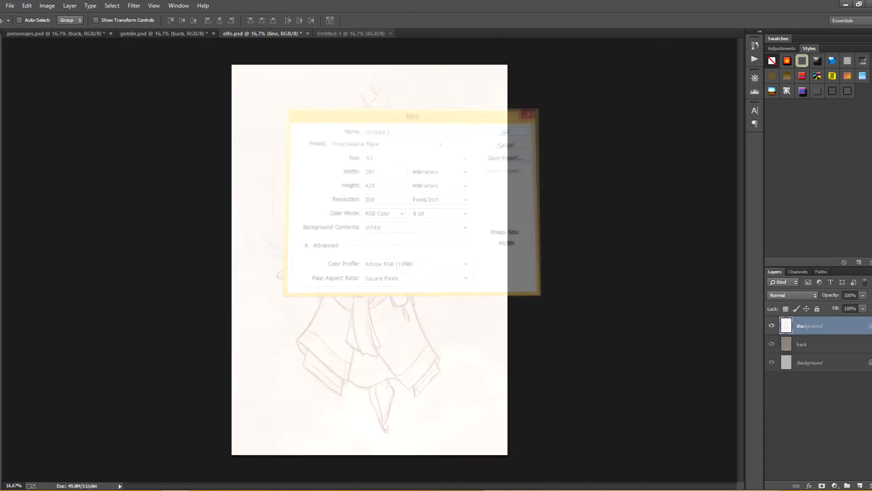
{"action": "left_click", "coordinate": [47, 6]}
{"action": "mouse_move", "coordinate": [65, 92]}
{"action": "left_click", "coordinate": [164, 100]}
Copy the back texture layer from elfo.psd into the new document, rotating and positioning it to fill the landscape canvas
{"action": "left_click", "coordinate": [262, 34]}
{"action": "left_click", "coordinate": [812, 343]}
{"action": "left_click_drag", "start_coordinate": [386, 204], "coordinate": [398, 324]}
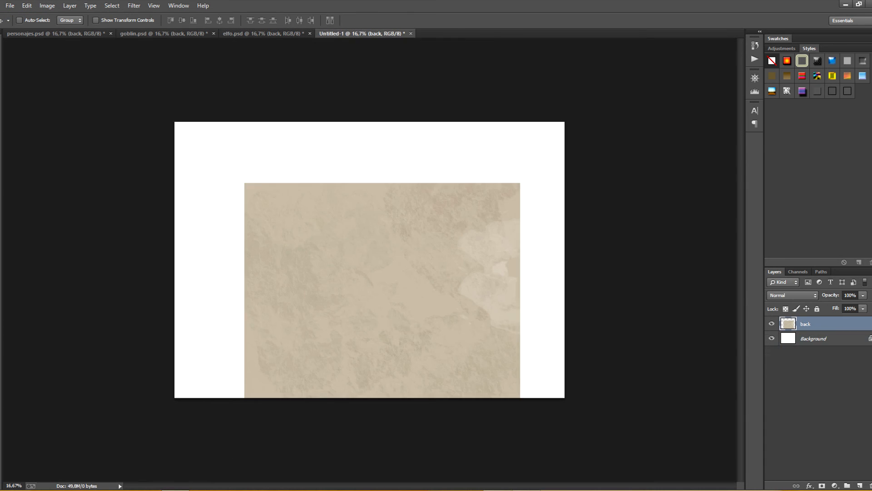
{"action": "key", "text": "ctrl+t"}
{"action": "left_click_drag", "start_coordinate": [515, 147], "coordinate": [606, 473]}
{"action": "left_click_drag", "start_coordinate": [427, 296], "coordinate": [415, 178]}
{"action": "key", "text": "Return"}
Copy the elf's line layer from elfo.psd into the landscape document, scale it down and place it near the middle
{"action": "left_click", "coordinate": [262, 34]}
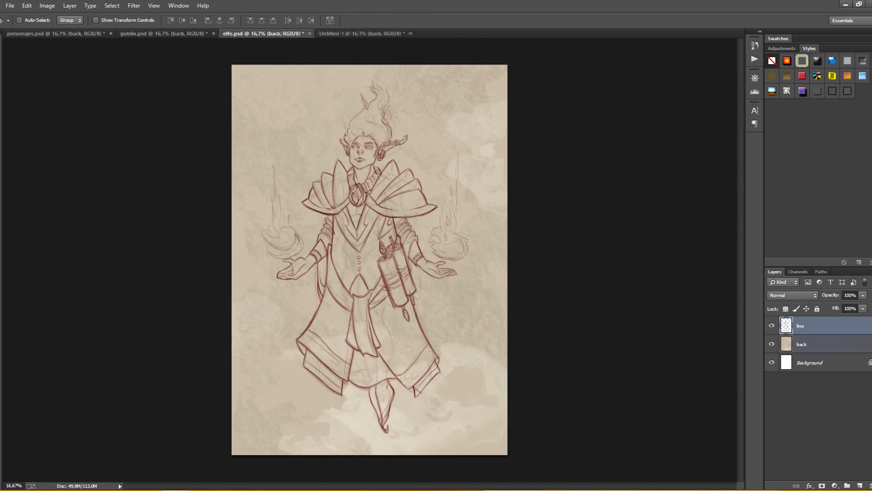
{"action": "left_click", "coordinate": [812, 325]}
{"action": "left_click_drag", "start_coordinate": [363, 142], "coordinate": [382, 217]}
{"action": "key", "text": "ctrl+t"}
{"action": "left_click_drag", "start_coordinate": [486, 149], "coordinate": [424, 254]}
{"action": "left_click_drag", "start_coordinate": [364, 302], "coordinate": [433, 188]}
{"action": "key", "text": "Return"}
Copy the goblin's line layer into the landscape document, scale it down and place it to the right of the elf
{"action": "left_click", "coordinate": [164, 34]}
{"action": "left_click", "coordinate": [812, 325]}
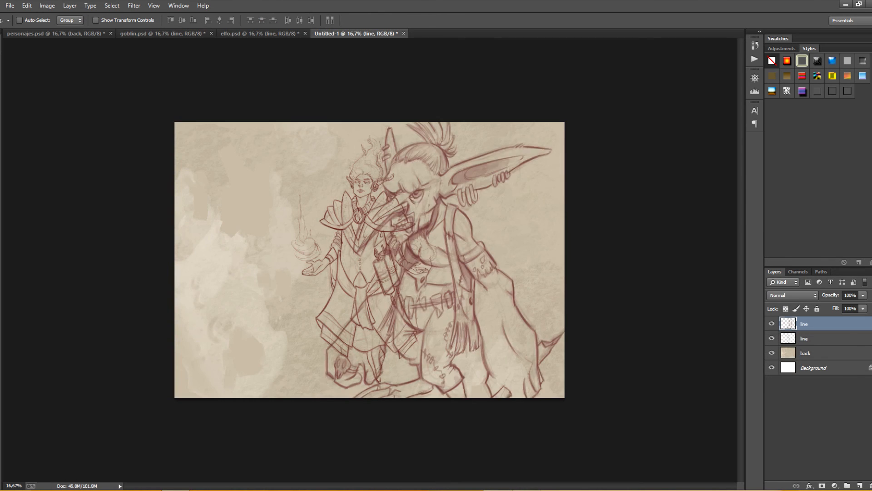
{"action": "key", "text": "ctrl+t"}
{"action": "left_click_drag", "start_coordinate": [569, 107], "coordinate": [499, 207]}
{"action": "left_click_drag", "start_coordinate": [413, 313], "coordinate": [479, 240]}
{"action": "left_click_drag", "start_coordinate": [564, 134], "coordinate": [543, 166]}
{"action": "left_click_drag", "start_coordinate": [466, 232], "coordinate": [480, 216]}
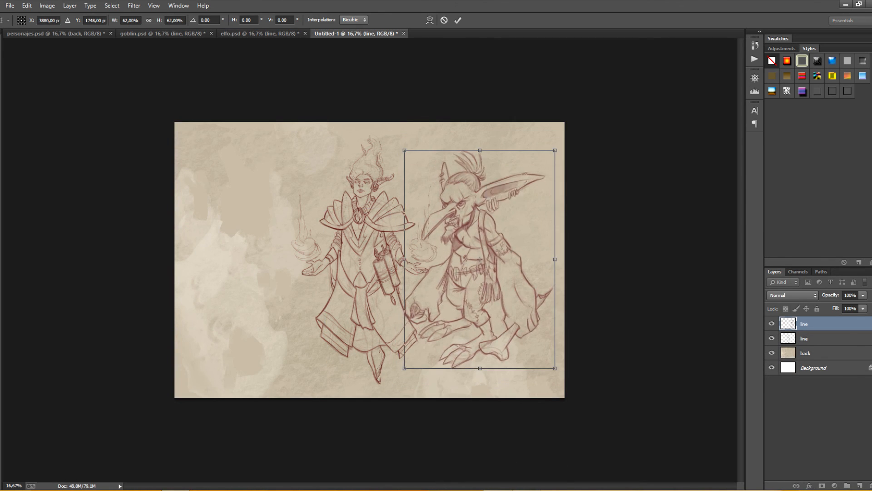
{"action": "left_click_drag", "start_coordinate": [556, 149], "coordinate": [539, 174]}
{"action": "left_click_drag", "start_coordinate": [471, 228], "coordinate": [486, 193]}
{"action": "key", "text": "Return"}
Copy the ogre's line layer from personajes.psd into the landscape document, scale it down and place it to the left of the elf
{"action": "left_click", "coordinate": [55, 34]}
{"action": "left_click", "coordinate": [812, 325]}
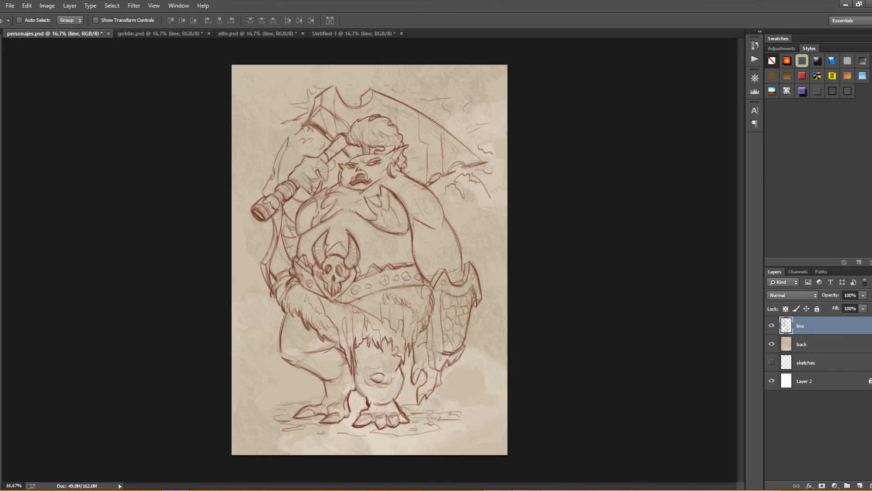
{"action": "left_click_drag", "start_coordinate": [363, 191], "coordinate": [309, 250]}
{"action": "key", "text": "ctrl+t"}
{"action": "left_click_drag", "start_coordinate": [440, 145], "coordinate": [365, 260]}
{"action": "left_click_drag", "start_coordinate": [280, 344], "coordinate": [272, 220]}
{"action": "left_click_drag", "start_coordinate": [356, 136], "coordinate": [334, 172]}
{"action": "left_click_drag", "start_coordinate": [277, 245], "coordinate": [276, 250]}
{"action": "left_click_drag", "start_coordinate": [333, 176], "coordinate": [325, 189]}
{"action": "left_click_drag", "start_coordinate": [278, 254], "coordinate": [280, 254]}
{"action": "key", "text": "Return"}
Scale the elf's line layer down slightly and move it up between the ogre and the goblin
{"action": "left_click", "coordinate": [812, 353]}
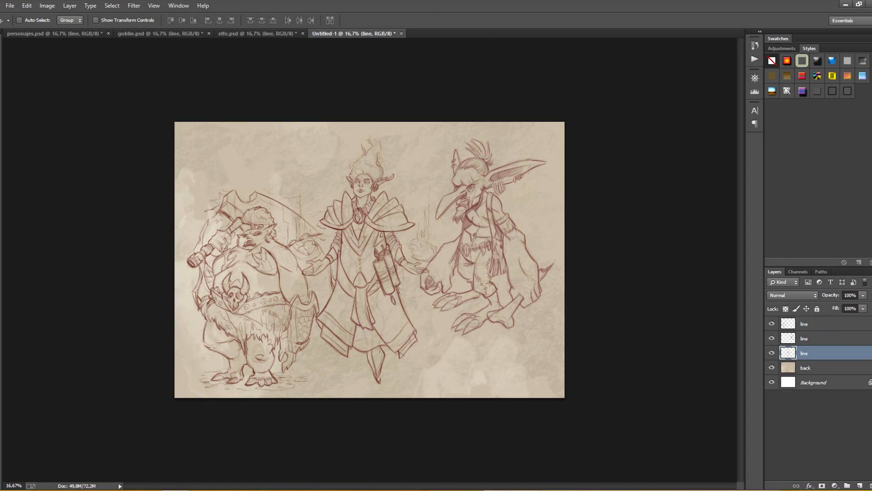
{"action": "key", "text": "ctrl+t"}
{"action": "left_click_drag", "start_coordinate": [436, 132], "coordinate": [420, 159]}
{"action": "left_click_drag", "start_coordinate": [364, 255], "coordinate": [380, 216]}
{"action": "key", "text": "Return"}
Scale the ogre's line layer down slightly and shift it a little up and to the left
{"action": "left_click", "coordinate": [812, 324]}
{"action": "key", "text": "ctrl+t"}
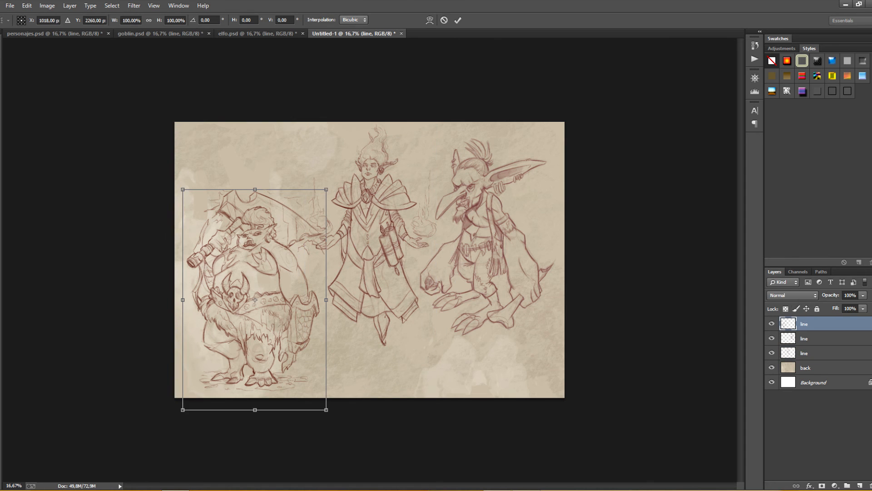
{"action": "left_click_drag", "start_coordinate": [327, 189], "coordinate": [318, 204]}
{"action": "left_click_drag", "start_coordinate": [262, 250], "coordinate": [259, 243]}
{"action": "key", "text": "Return"}
Scale the goblin's line layer to about 89% and move it down into the lower right of the canvas
{"action": "left_click", "coordinate": [812, 338]}
{"action": "key", "text": "ctrl+t"}
{"action": "left_click_drag", "start_coordinate": [554, 138], "coordinate": [539, 160]}
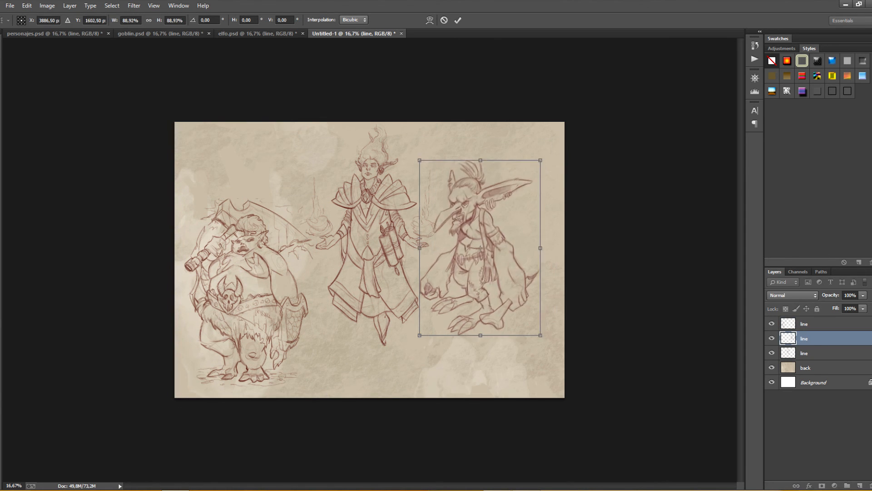
{"action": "left_click_drag", "start_coordinate": [468, 255], "coordinate": [481, 309]}
{"action": "key", "text": "Return"}
Rearrange the figures with the elf on the left, the ogre raised in the middle and the goblin on the right
{"action": "left_click", "coordinate": [812, 353]}
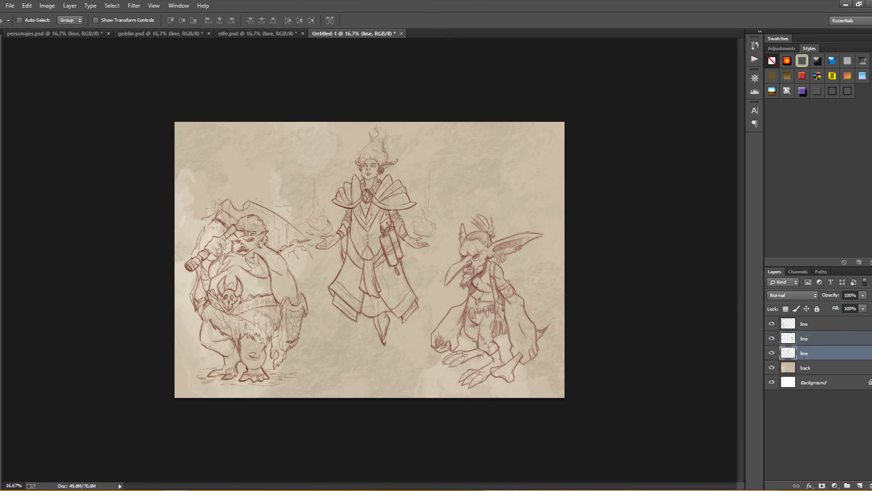
{"action": "left_click_drag", "start_coordinate": [371, 194], "coordinate": [386, 214]}
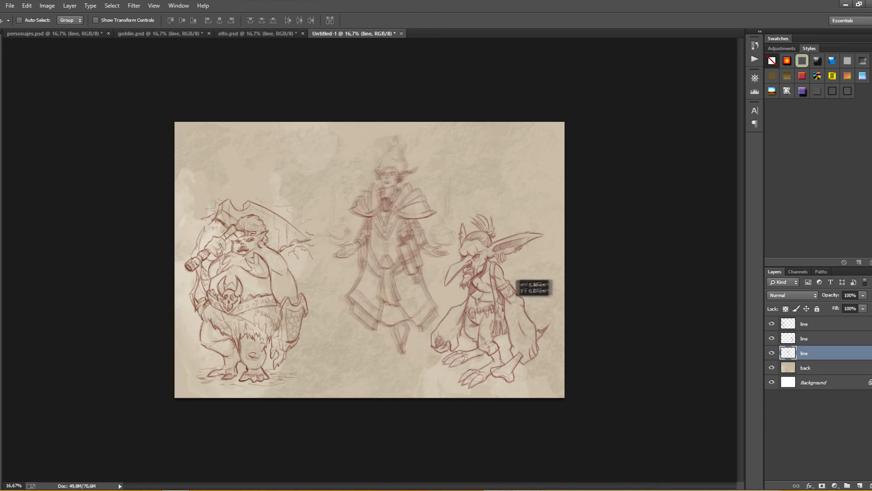
{"action": "left_click_drag", "start_coordinate": [510, 300], "coordinate": [502, 300]}
{"action": "left_click", "coordinate": [812, 339]}
{"action": "left_click_drag", "start_coordinate": [491, 276], "coordinate": [498, 218]}
{"action": "left_click", "coordinate": [812, 323]}
{"action": "mouse_move", "coordinate": [403, 274]}
{"action": "left_mouse_down"}
{"action": "mouse_move", "coordinate": [407, 296]}
{"action": "mouse_move", "coordinate": [392, 327]}
{"action": "mouse_move", "coordinate": [266, 316]}
{"action": "left_mouse_up"}
{"action": "left_click", "coordinate": [812, 339]}
{"action": "left_click", "coordinate": [812, 353]}
{"action": "left_click", "coordinate": [812, 324]}
{"action": "mouse_move", "coordinate": [313, 268]}
{"action": "left_mouse_down"}
{"action": "mouse_move", "coordinate": [436, 234]}
{"action": "mouse_move", "coordinate": [442, 214]}
{"action": "left_mouse_up"}
{"action": "left_click", "coordinate": [812, 353]}
{"action": "mouse_move", "coordinate": [485, 272]}
{"action": "left_mouse_down"}
{"action": "mouse_move", "coordinate": [495, 291]}
{"action": "mouse_move", "coordinate": [486, 312]}
{"action": "left_mouse_up"}
Scale all three character line layers down slightly together
{"action": "left_click", "coordinate": [812, 338]}
{"action": "left_click", "coordinate": [812, 324]}
{"action": "left_click", "coordinate": [812, 353], "text": "shift"}
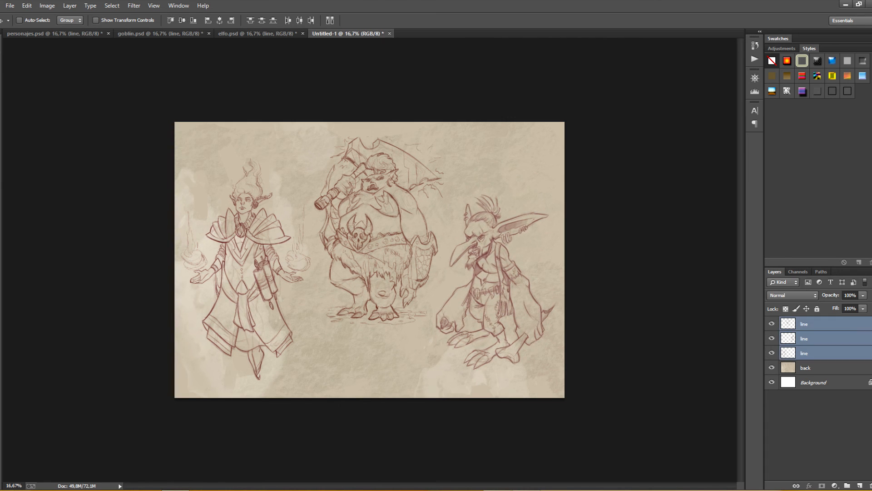
{"action": "key", "text": "ctrl+t"}
{"action": "left_click_drag", "start_coordinate": [558, 136], "coordinate": [548, 142]}
{"action": "key", "text": "Return"}
Nudge the elf's line layer slightly to the right
{"action": "key", "text": "ctrl+plus"}
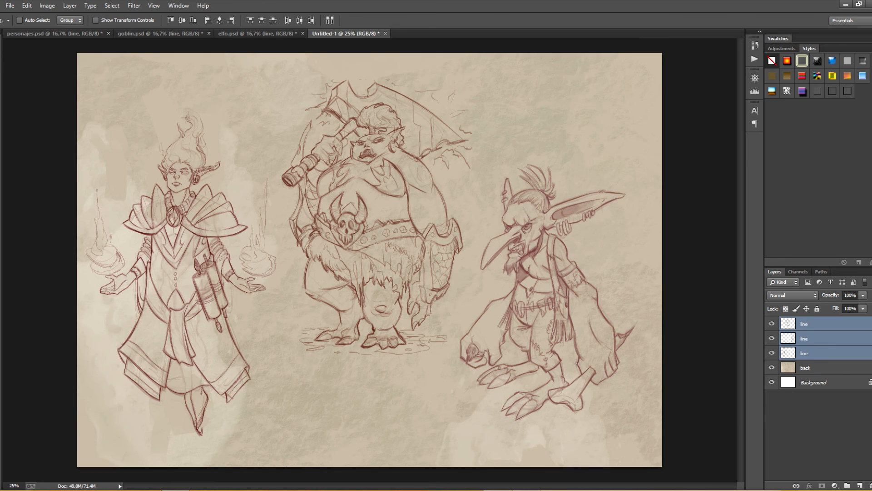
{"action": "left_click", "coordinate": [812, 338]}
{"action": "left_click", "coordinate": [771, 338]}
{"action": "key", "text": "shift+Right"}
{"action": "key", "text": "shift+Right"}
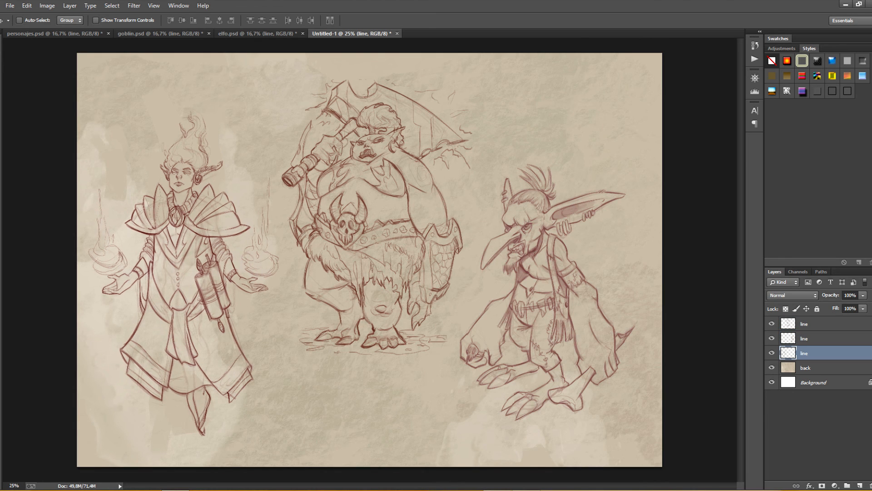
Nudge the ogre's line layer slightly upward and check the whole composition
{"action": "left_click", "coordinate": [815, 324]}
{"action": "key", "text": "shift+Up"}
{"action": "key", "text": "shift+Up"}
{"action": "key", "text": "ctrl+minus"}
{"action": "key", "text": "ctrl+minus"}
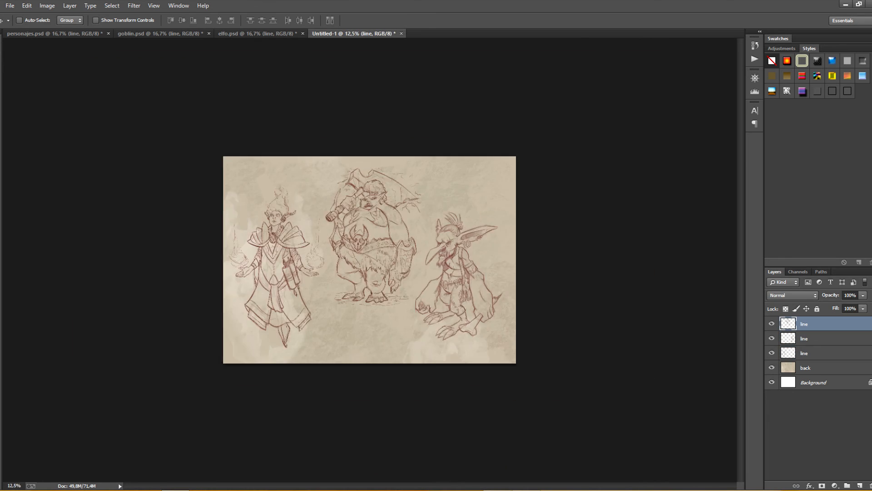
{"action": "key", "text": "ctrl+plus"}
{"action": "key", "text": "ctrl+plus"}
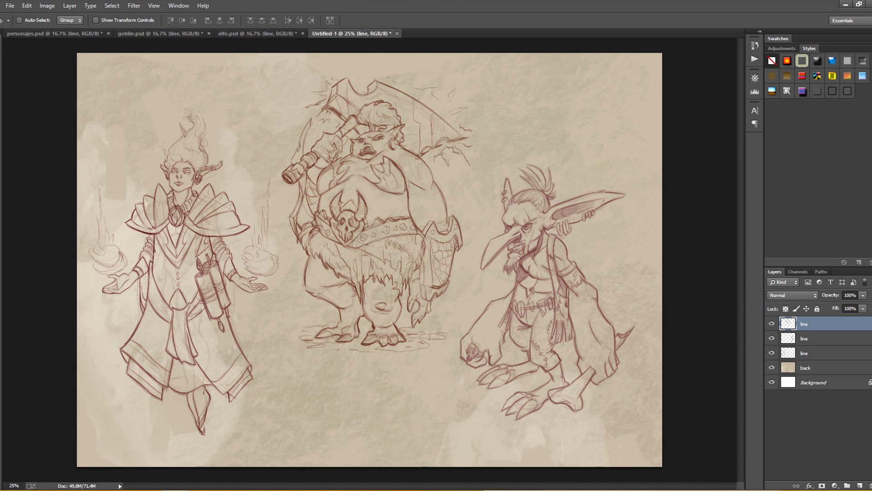